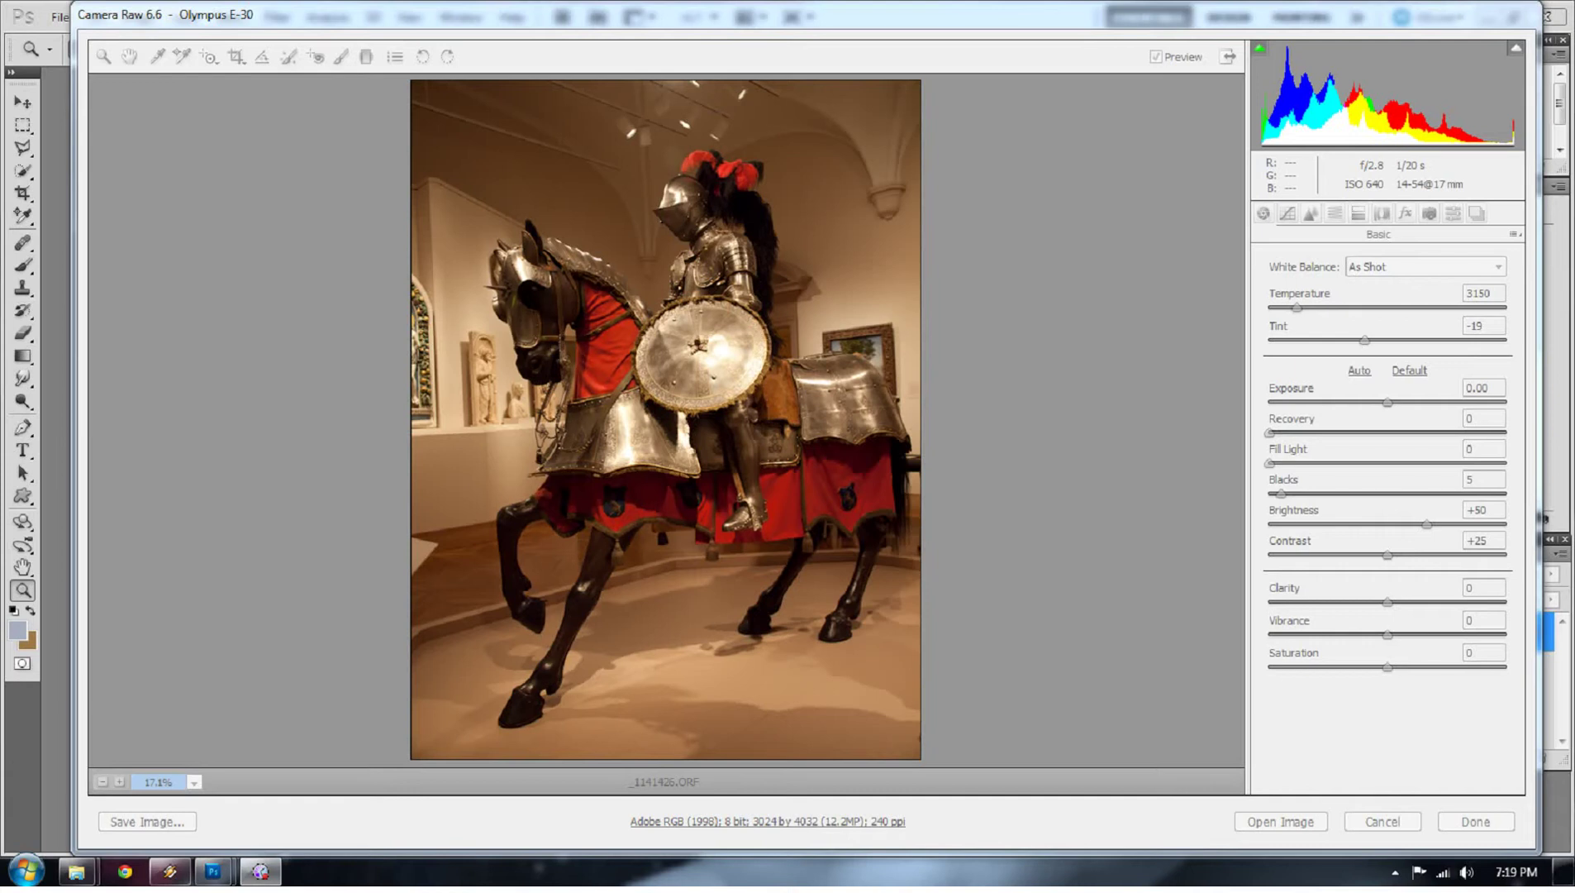
Step: Try the Tungsten and other white balance presets, then settle on Auto (temperature 2850, tint 0)
{"action": "left_click", "coordinate": [1374, 738]}
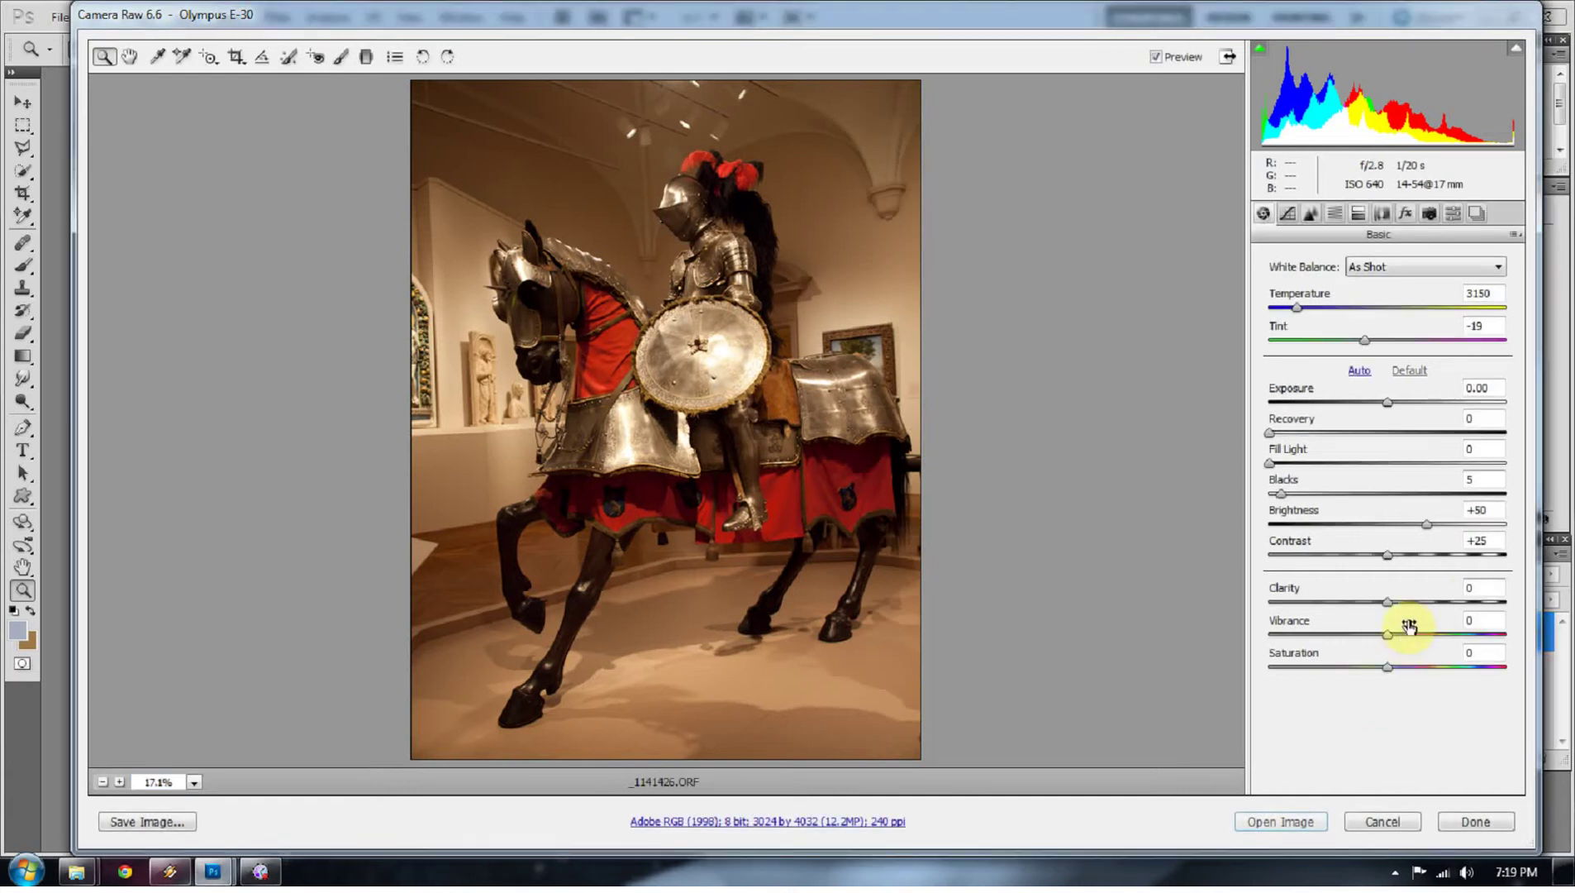
{"action": "left_click", "coordinate": [1355, 269]}
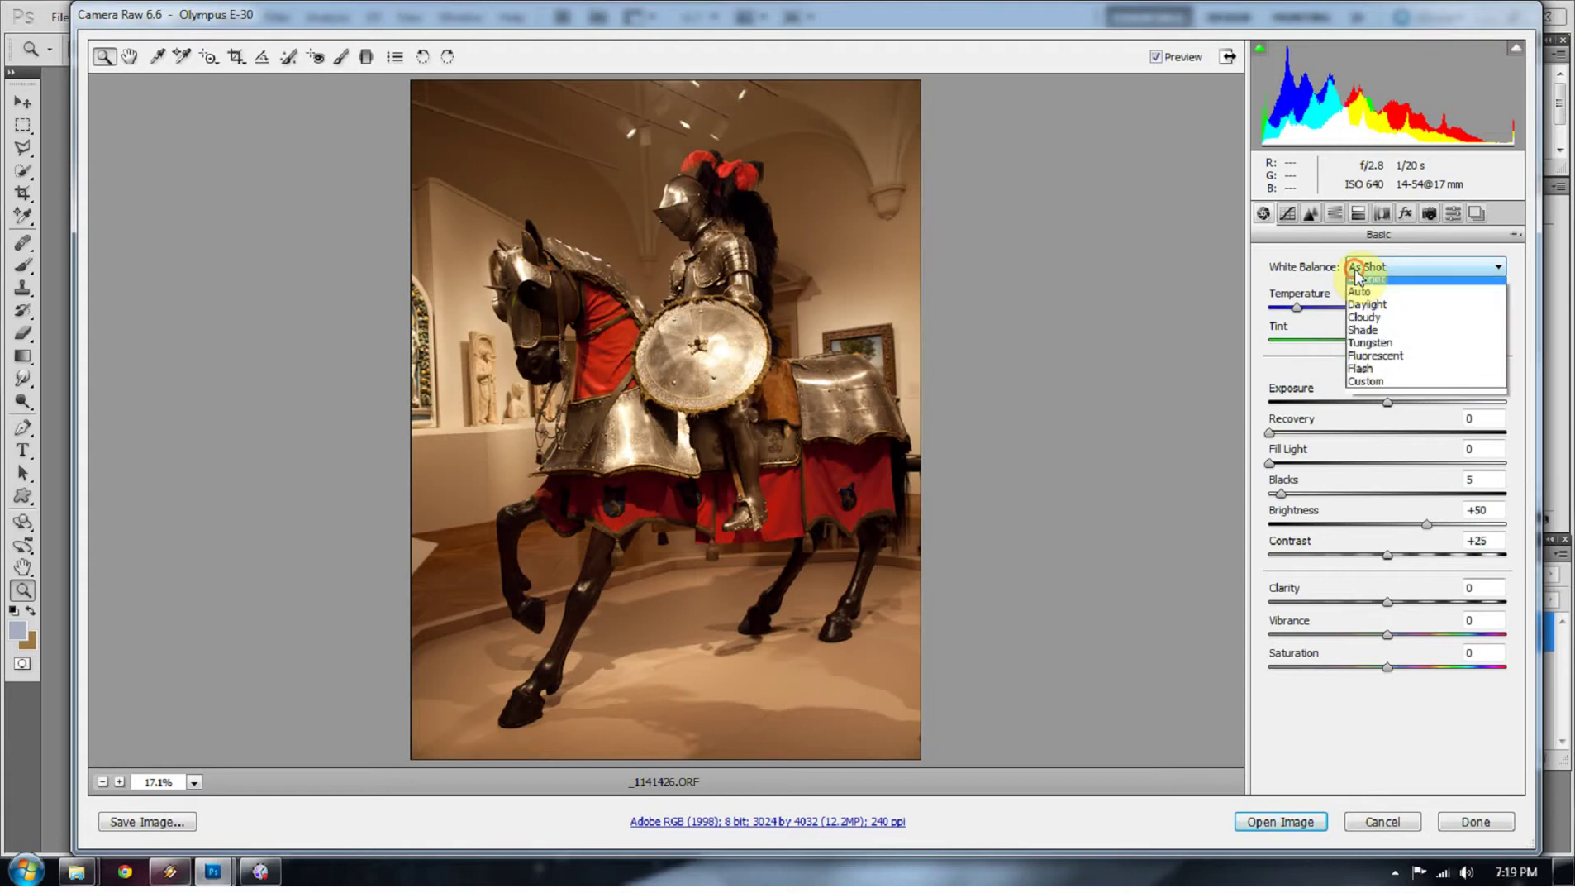
{"action": "left_click", "coordinate": [1360, 291]}
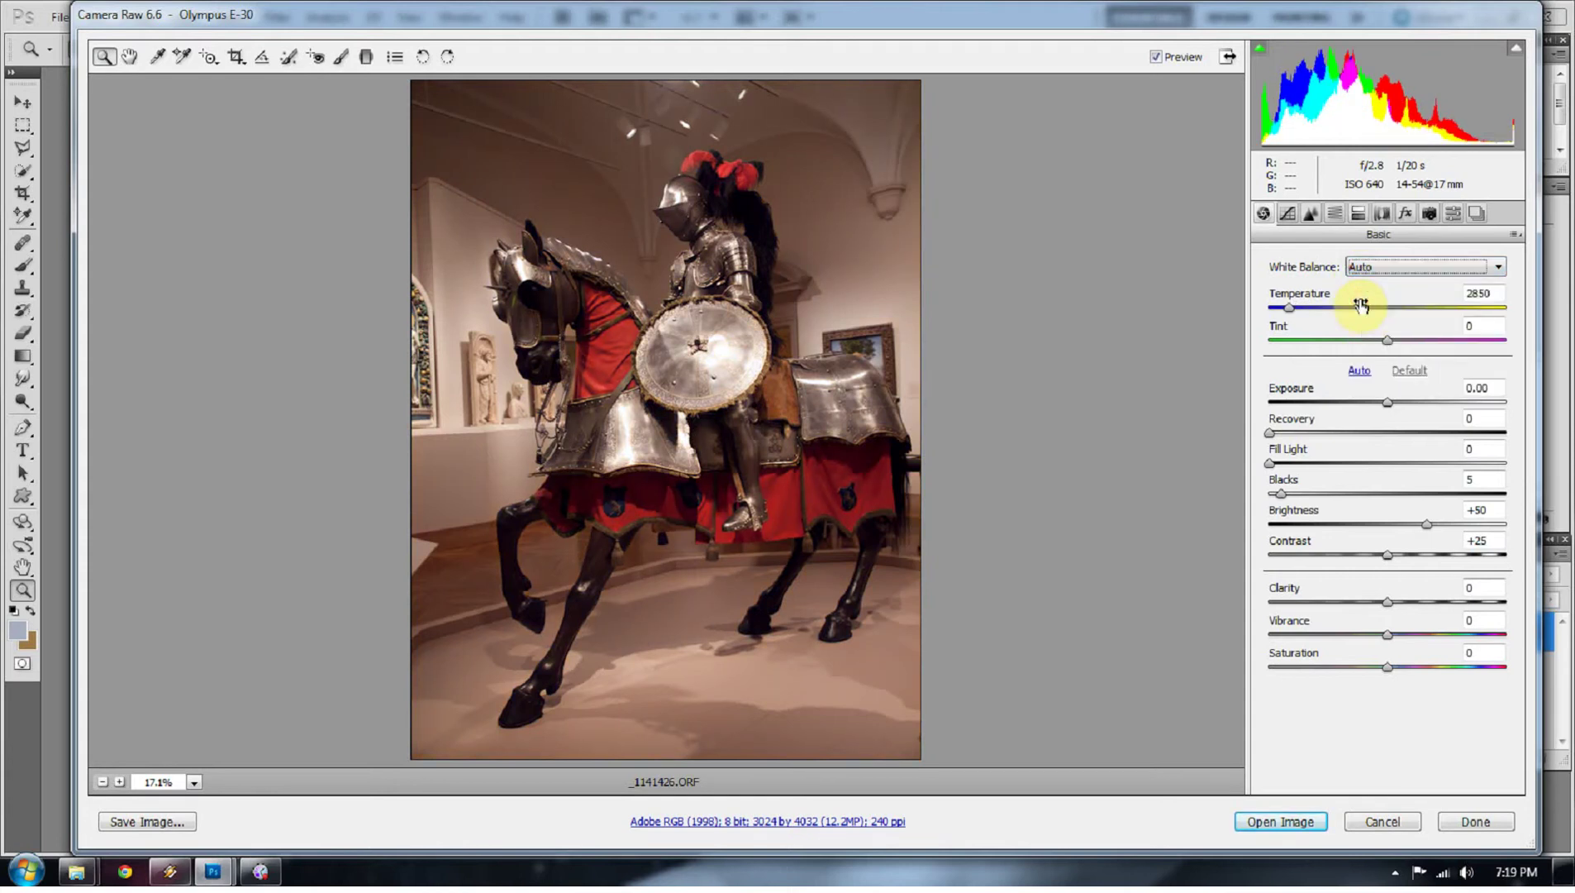
{"action": "left_click", "coordinate": [1365, 268]}
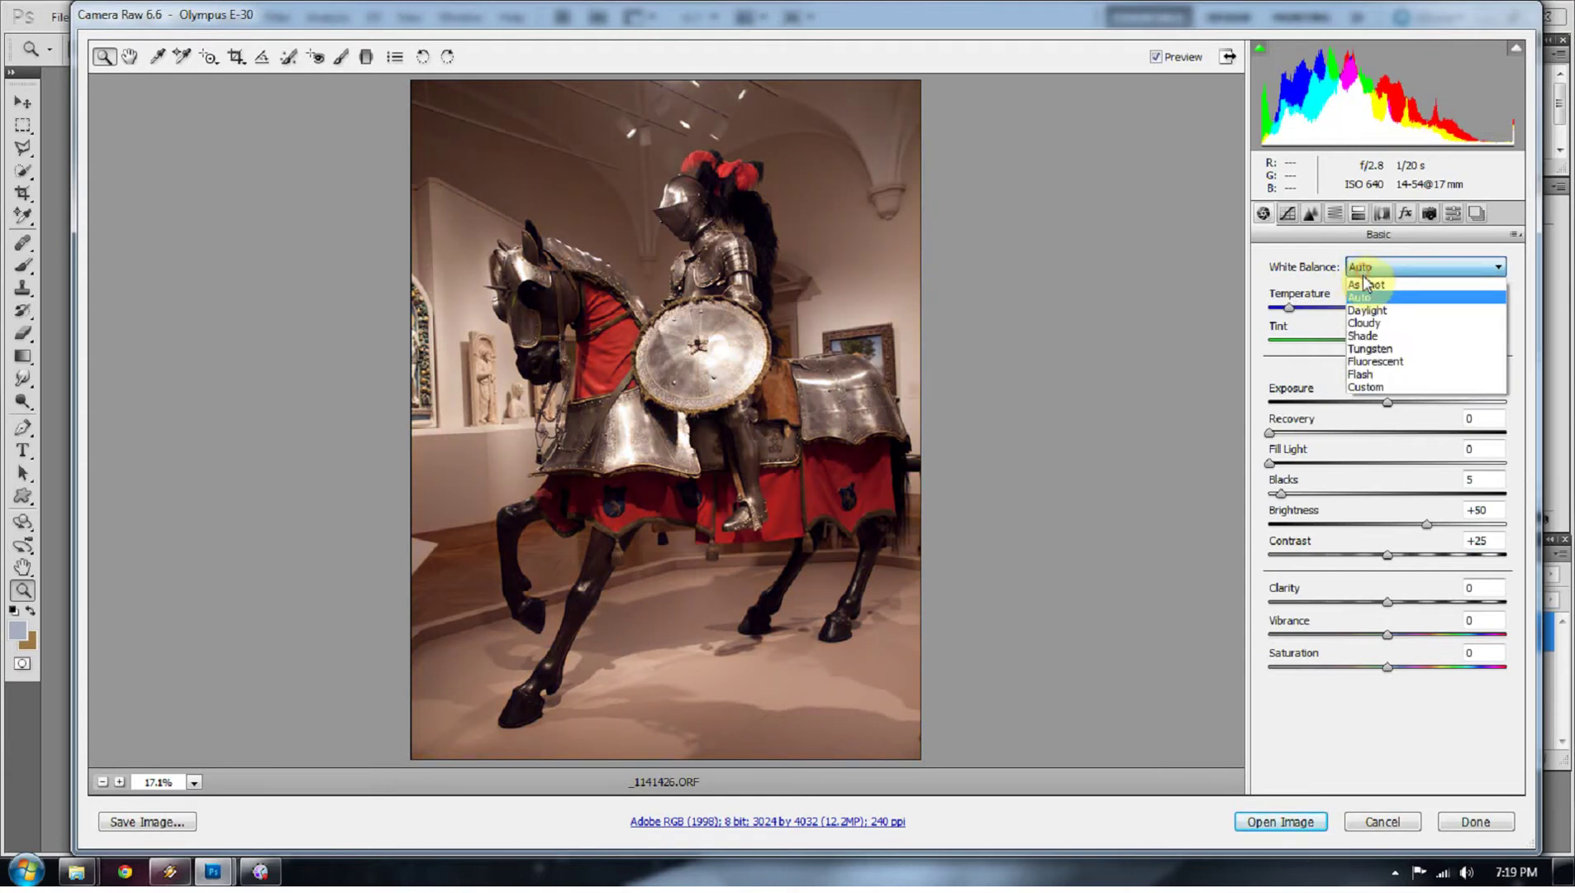
{"action": "left_click", "coordinate": [1362, 348]}
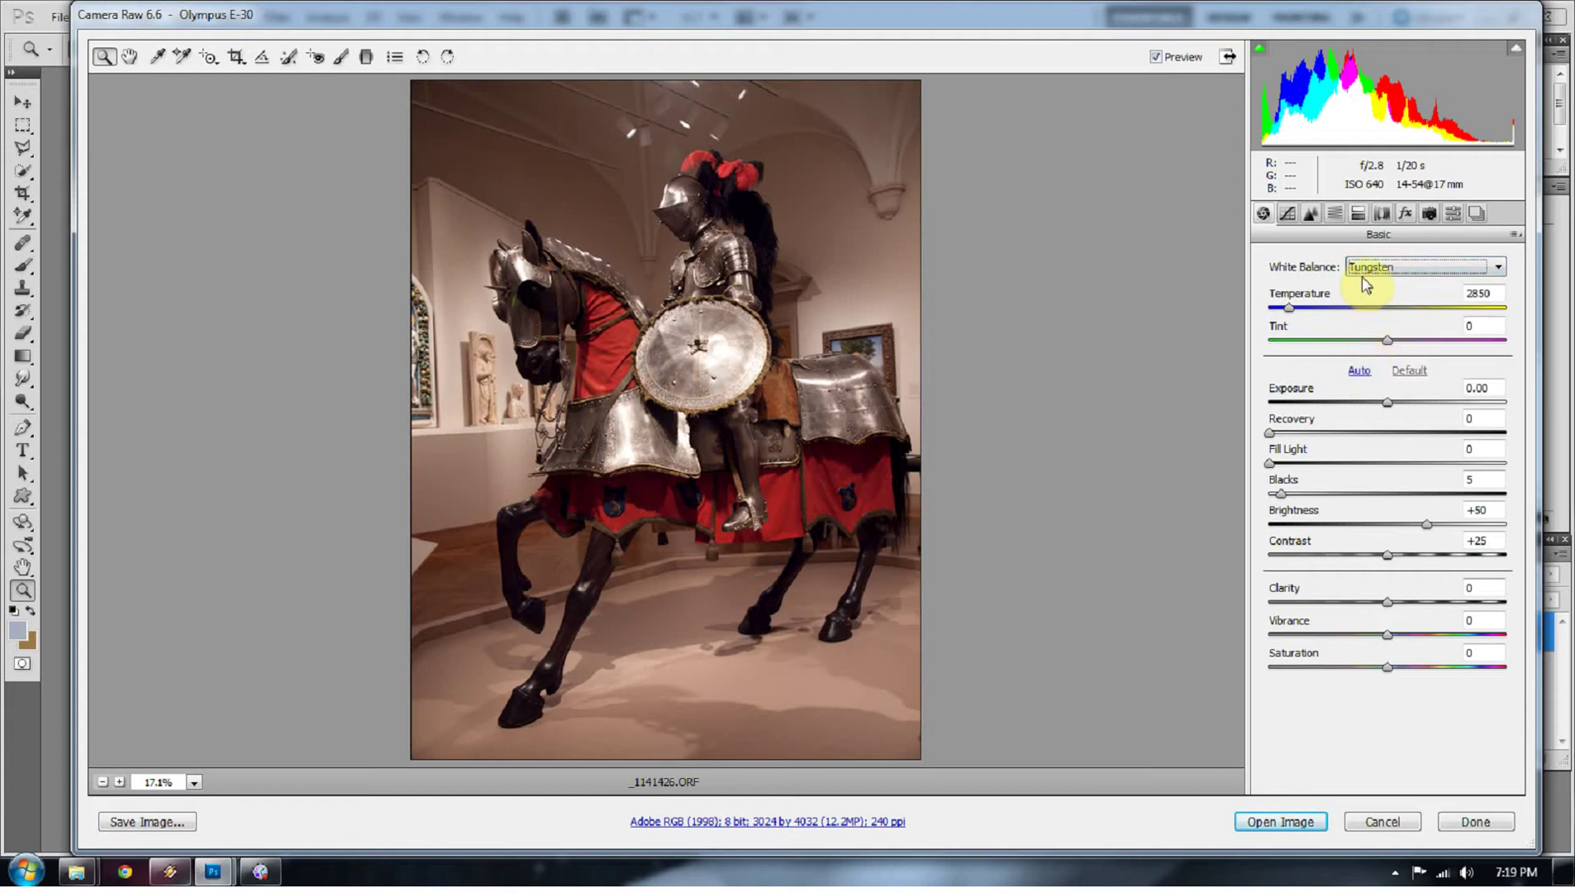
{"action": "scroll", "coordinate": [1366, 272], "scroll_direction": "up", "scroll_amount": 1}
{"action": "scroll", "coordinate": [1363, 287], "scroll_direction": "down", "scroll_amount": 3}
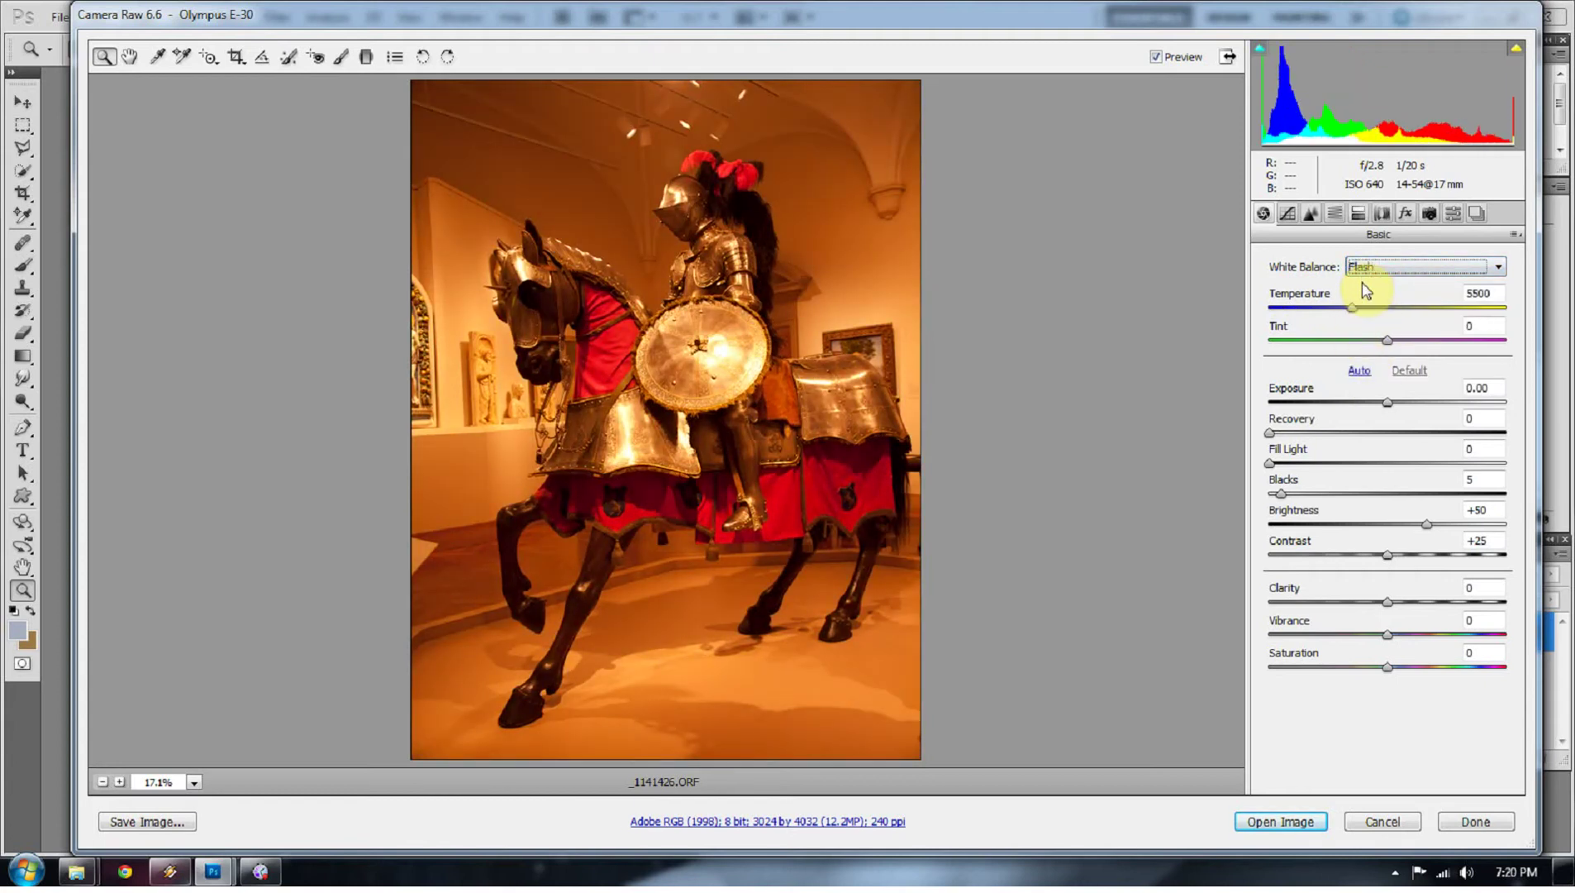
{"action": "scroll", "coordinate": [1366, 273], "scroll_direction": "down", "scroll_amount": 1}
{"action": "scroll", "coordinate": [1364, 269], "scroll_direction": "up", "scroll_amount": 3}
{"action": "scroll", "coordinate": [1365, 273], "scroll_direction": "up", "scroll_amount": 4}
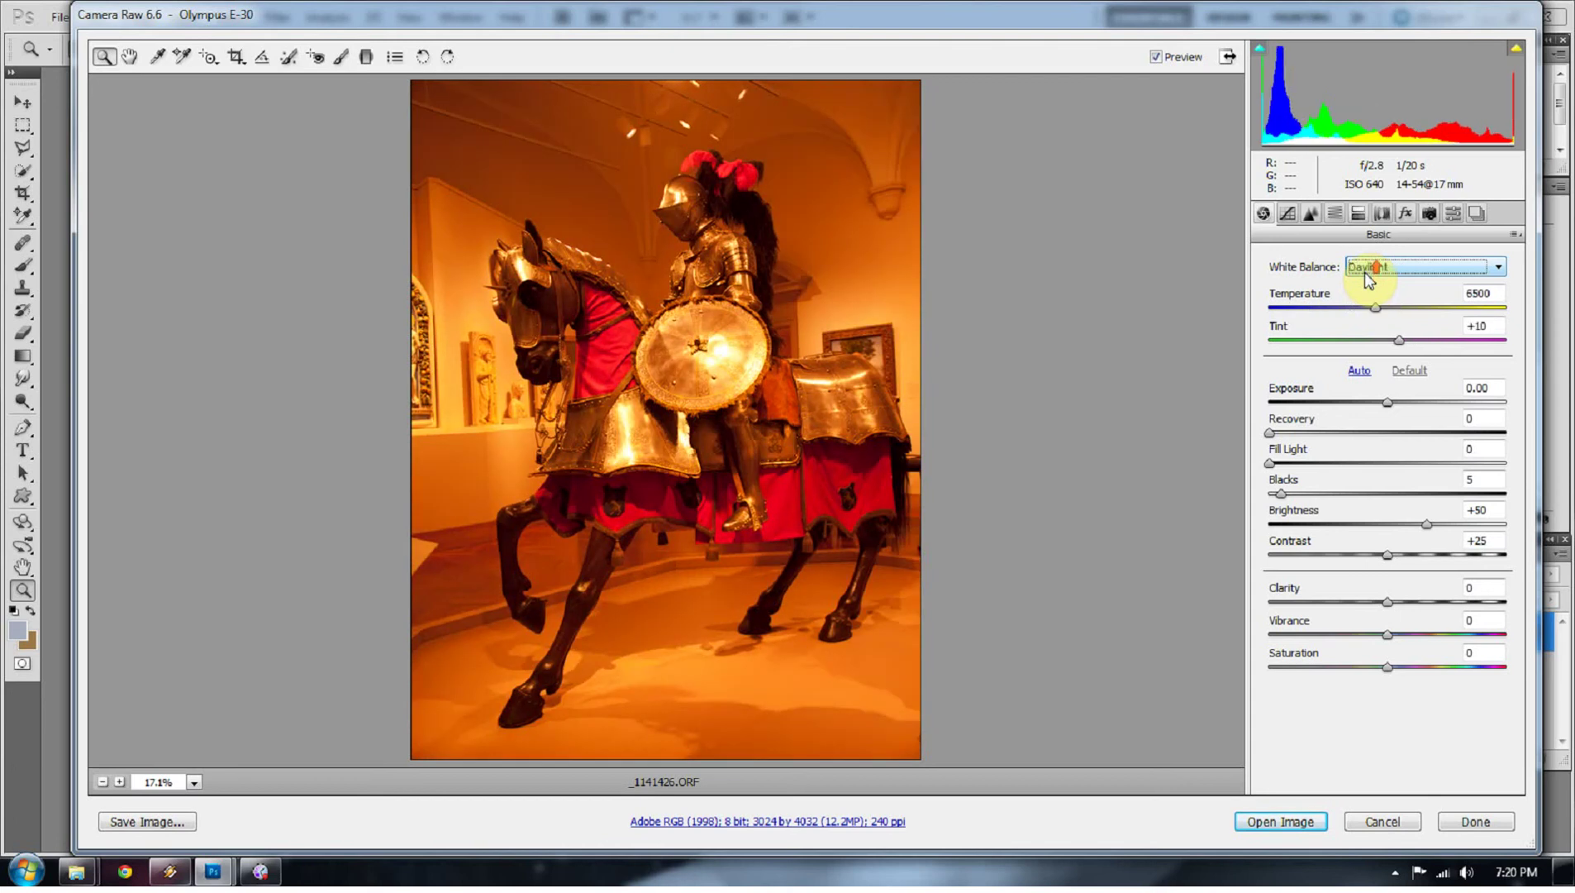
{"action": "left_click", "coordinate": [1364, 271]}
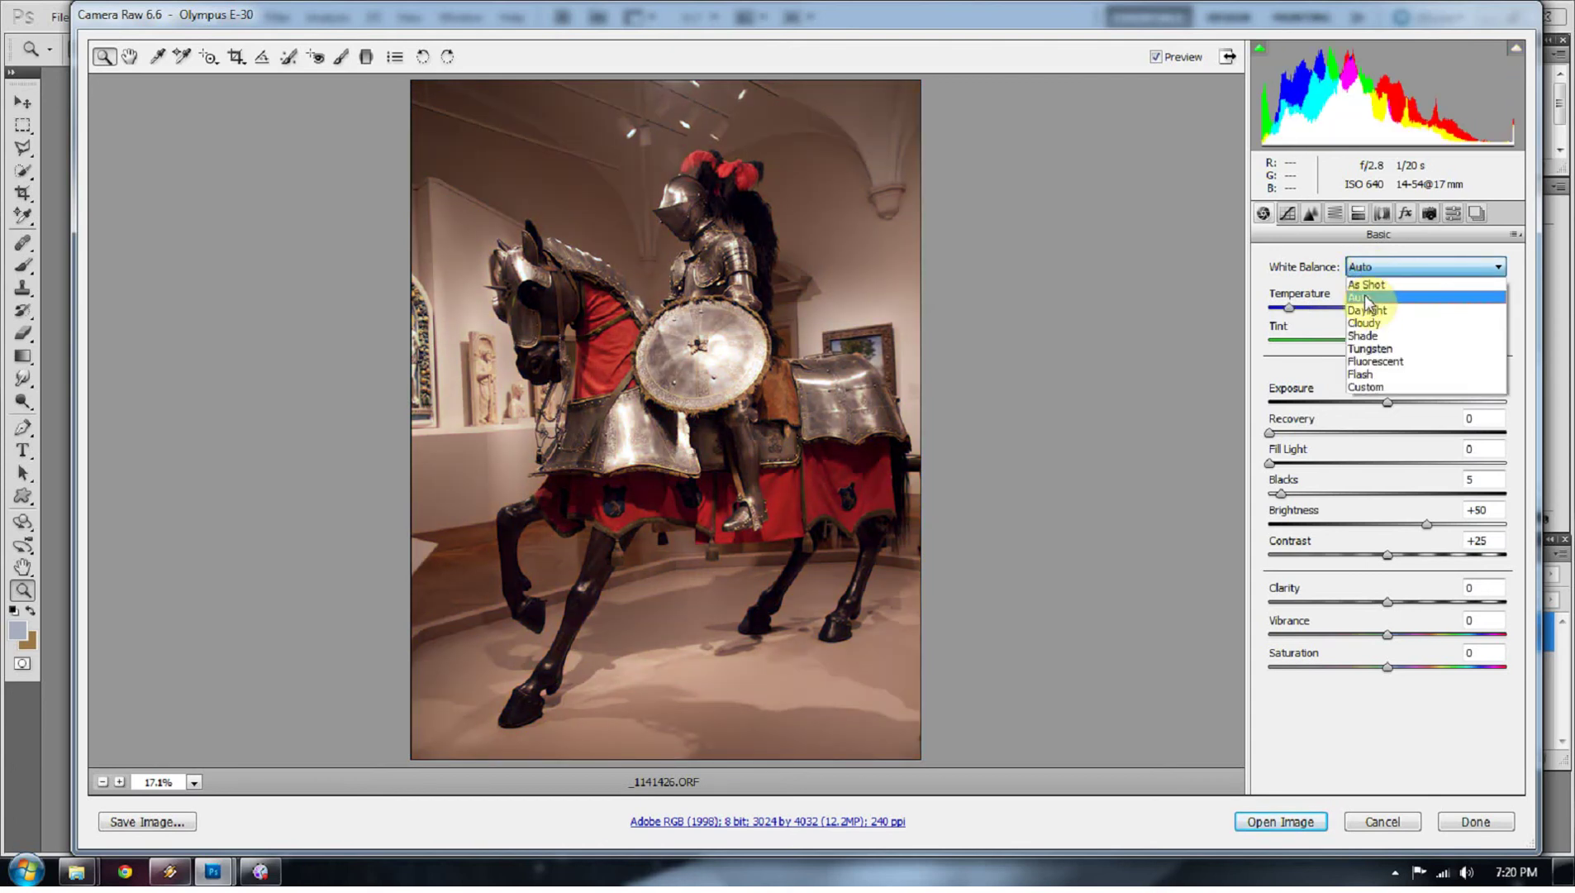
{"action": "left_click", "coordinate": [1364, 296]}
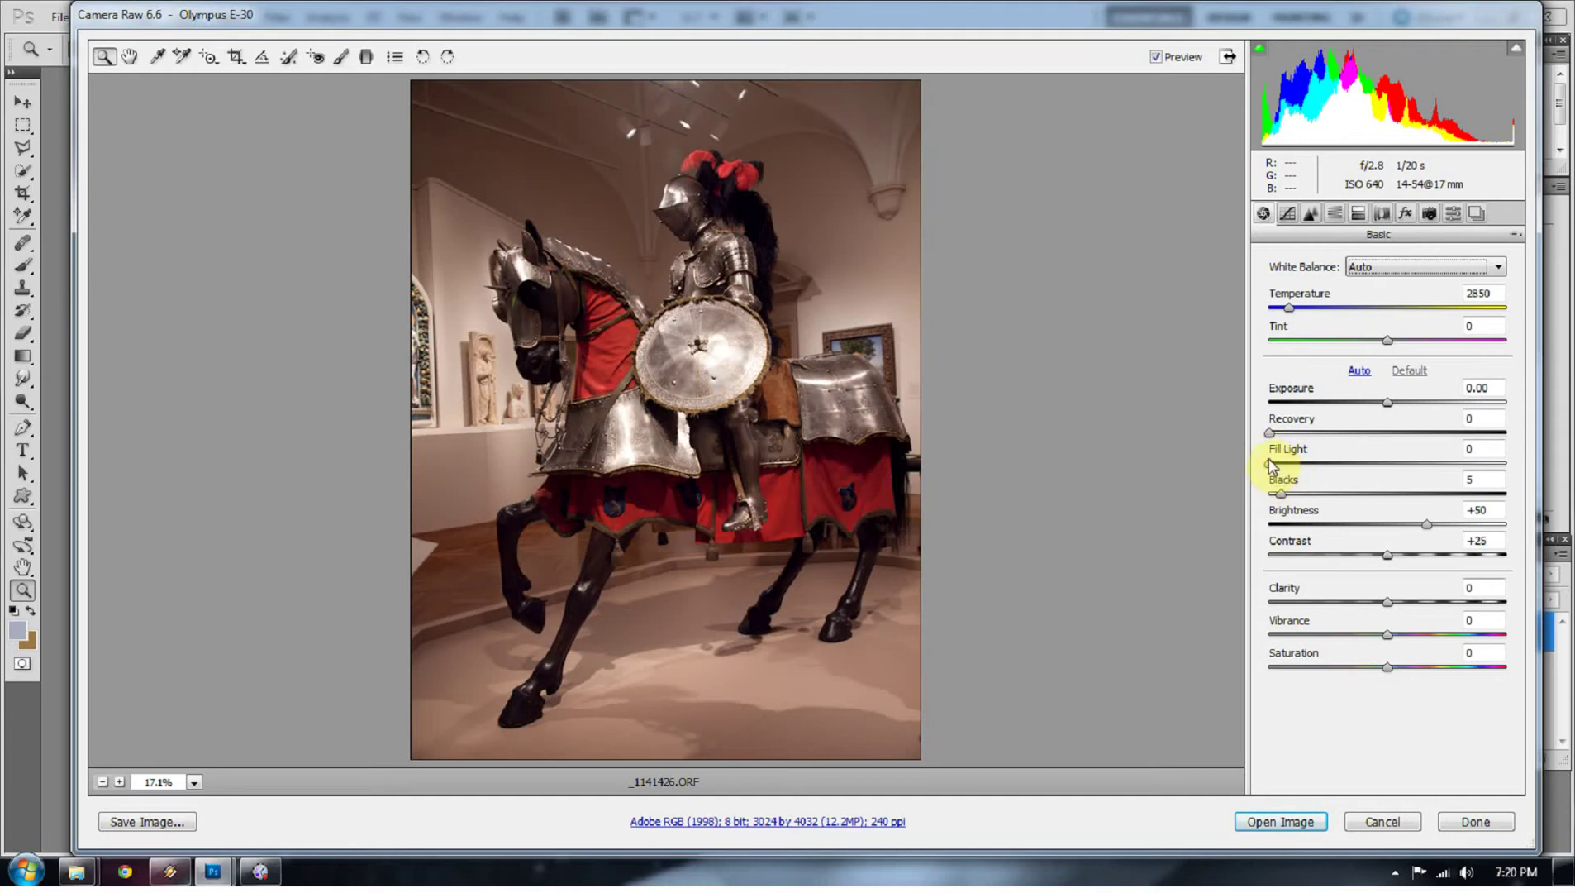
Step: Raise highlight Recovery to about 20 while checking the bright shield highlights
{"action": "mouse_move", "coordinate": [1270, 432]}
{"action": "left_mouse_down"}
{"action": "mouse_move", "coordinate": [1317, 443]}
{"action": "mouse_move", "coordinate": [1294, 440]}
{"action": "left_mouse_up"}
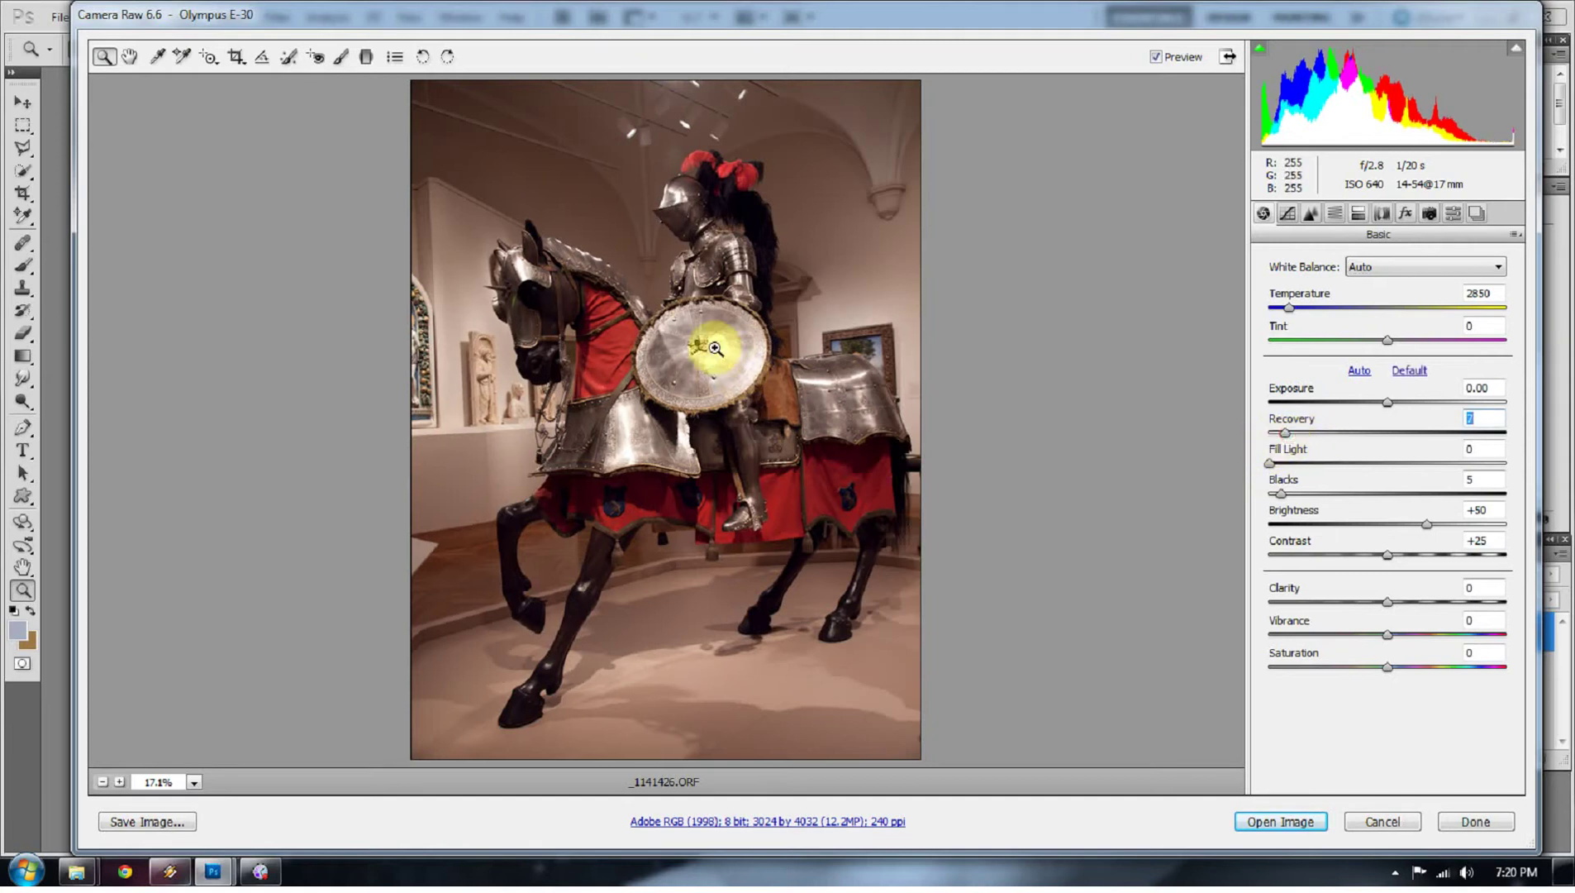
{"action": "left_click_drag", "start_coordinate": [715, 348], "coordinate": [749, 373]}
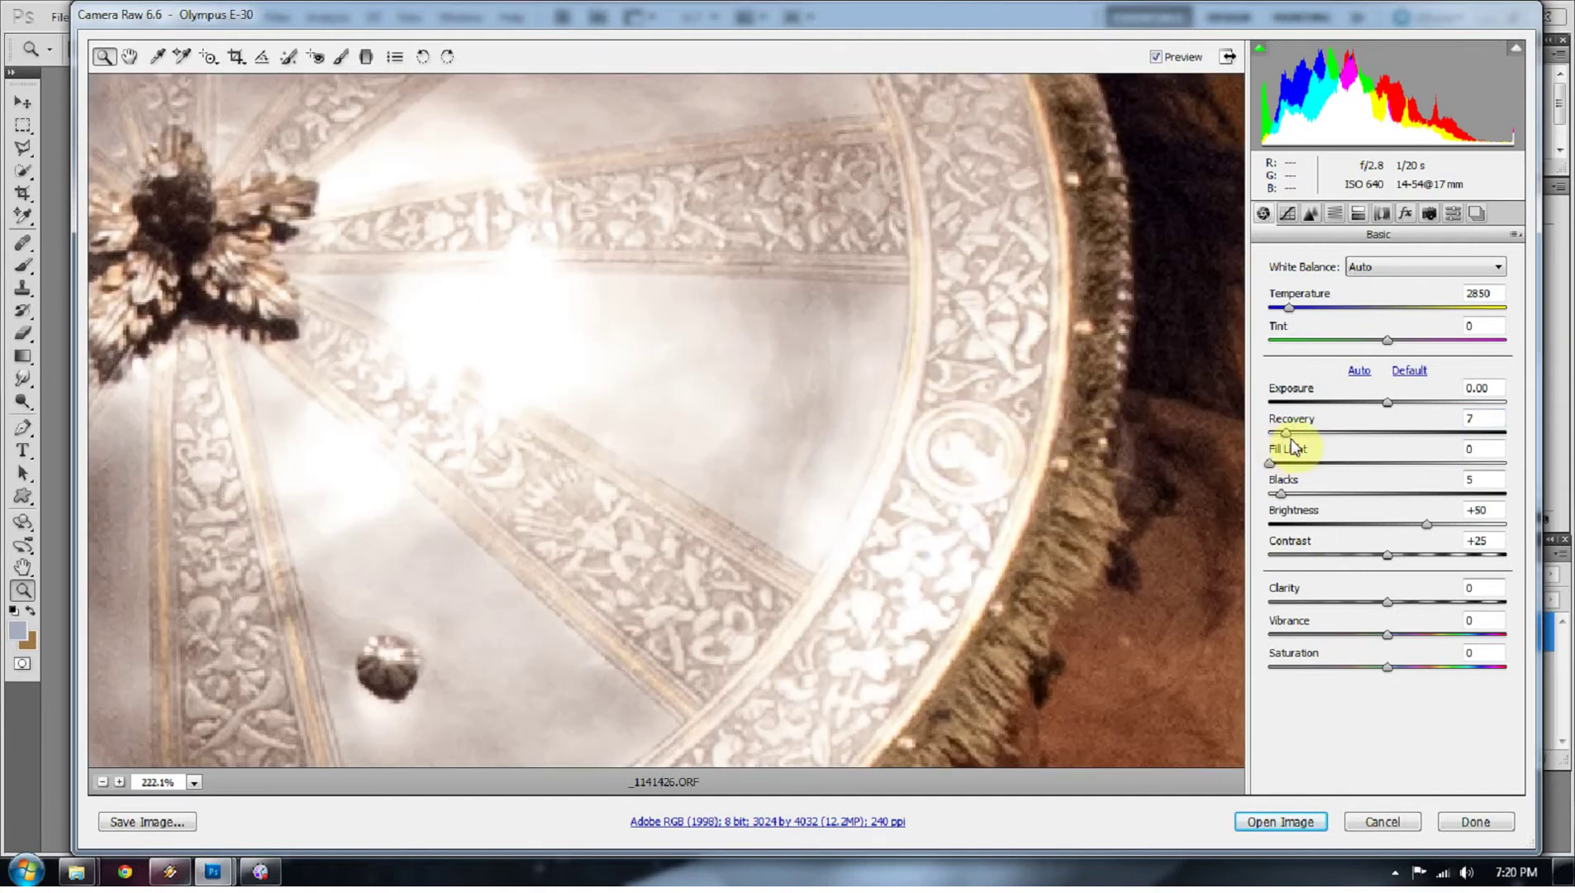
{"action": "left_click_drag", "start_coordinate": [1289, 436], "coordinate": [1322, 436]}
{"action": "right_click", "coordinate": [1116, 116]}
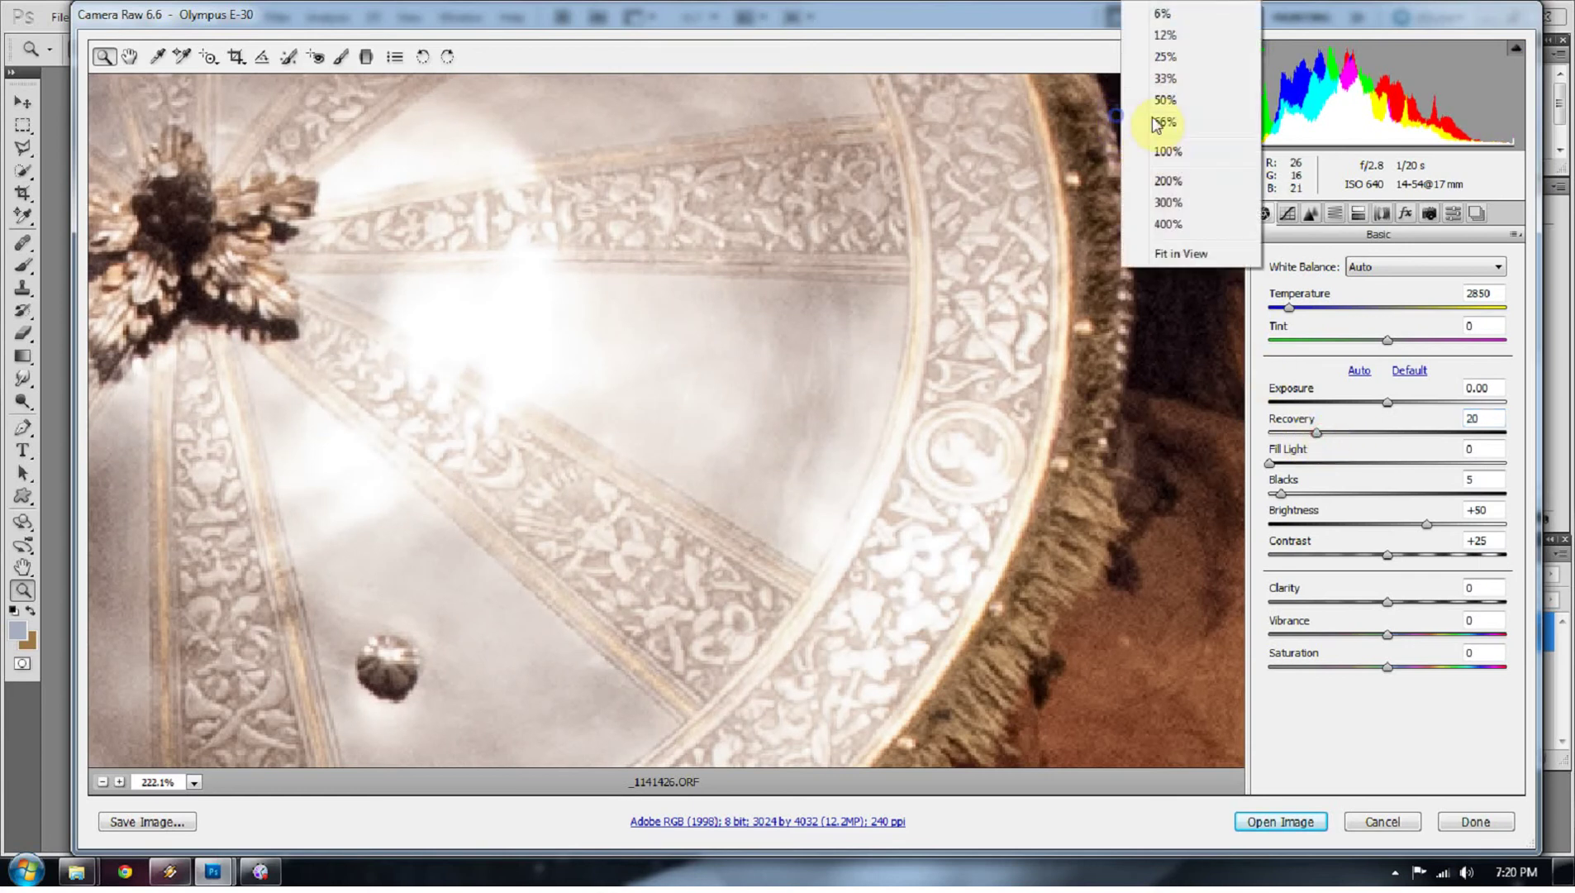
{"action": "left_click", "coordinate": [1167, 56]}
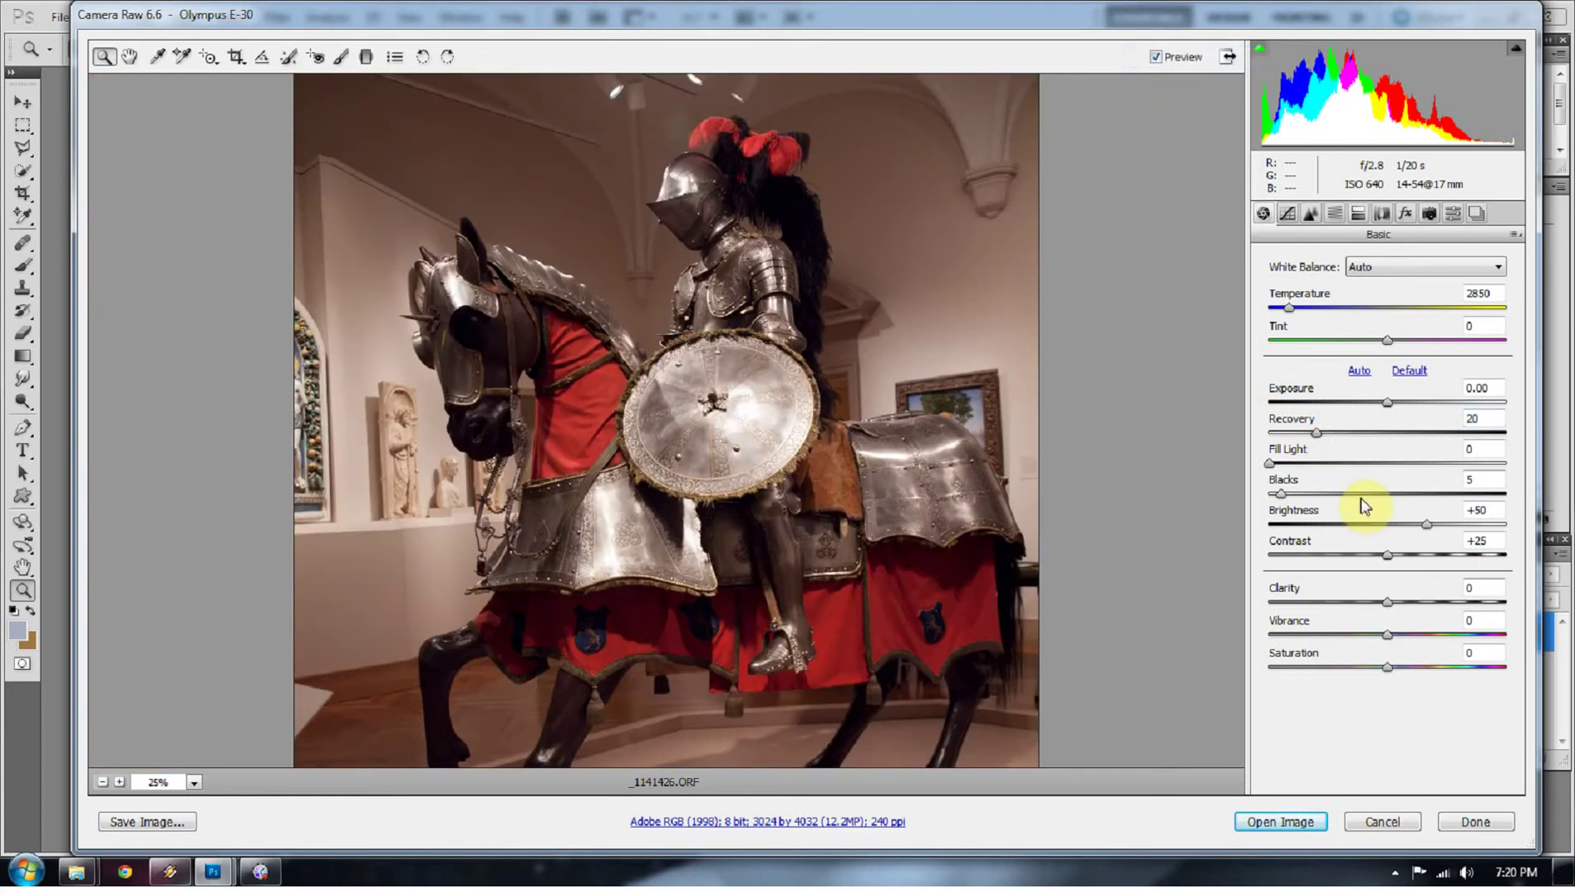
Step: Set Blacks to 10 and Vibrance to +19, then show the Detail panel
{"action": "left_click_drag", "start_coordinate": [1281, 493], "coordinate": [1292, 495]}
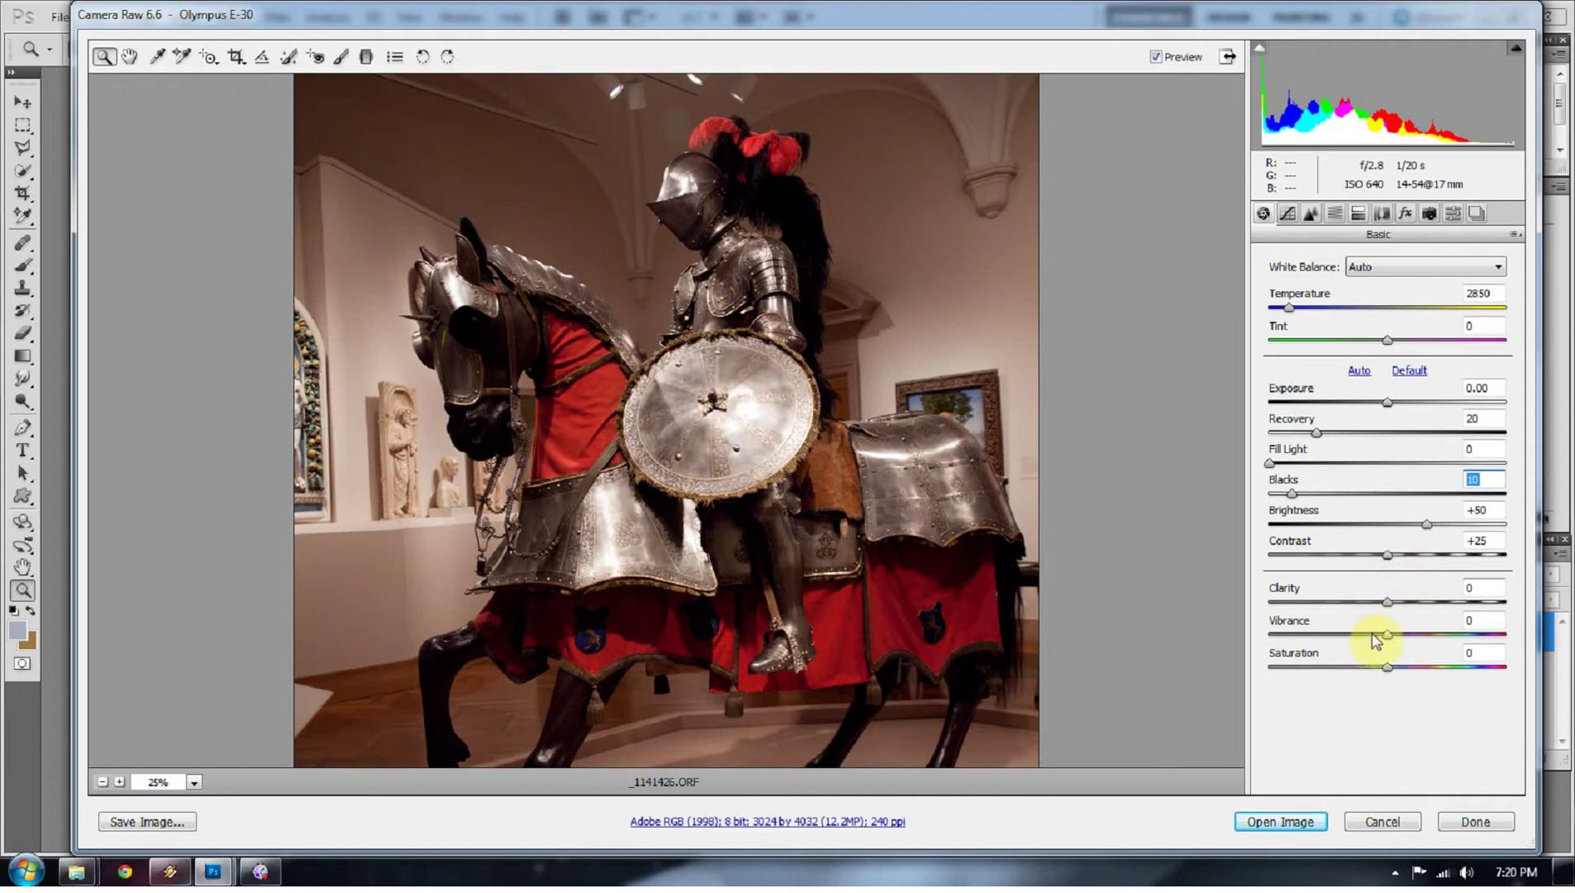
{"action": "left_click_drag", "start_coordinate": [1387, 638], "coordinate": [1409, 641]}
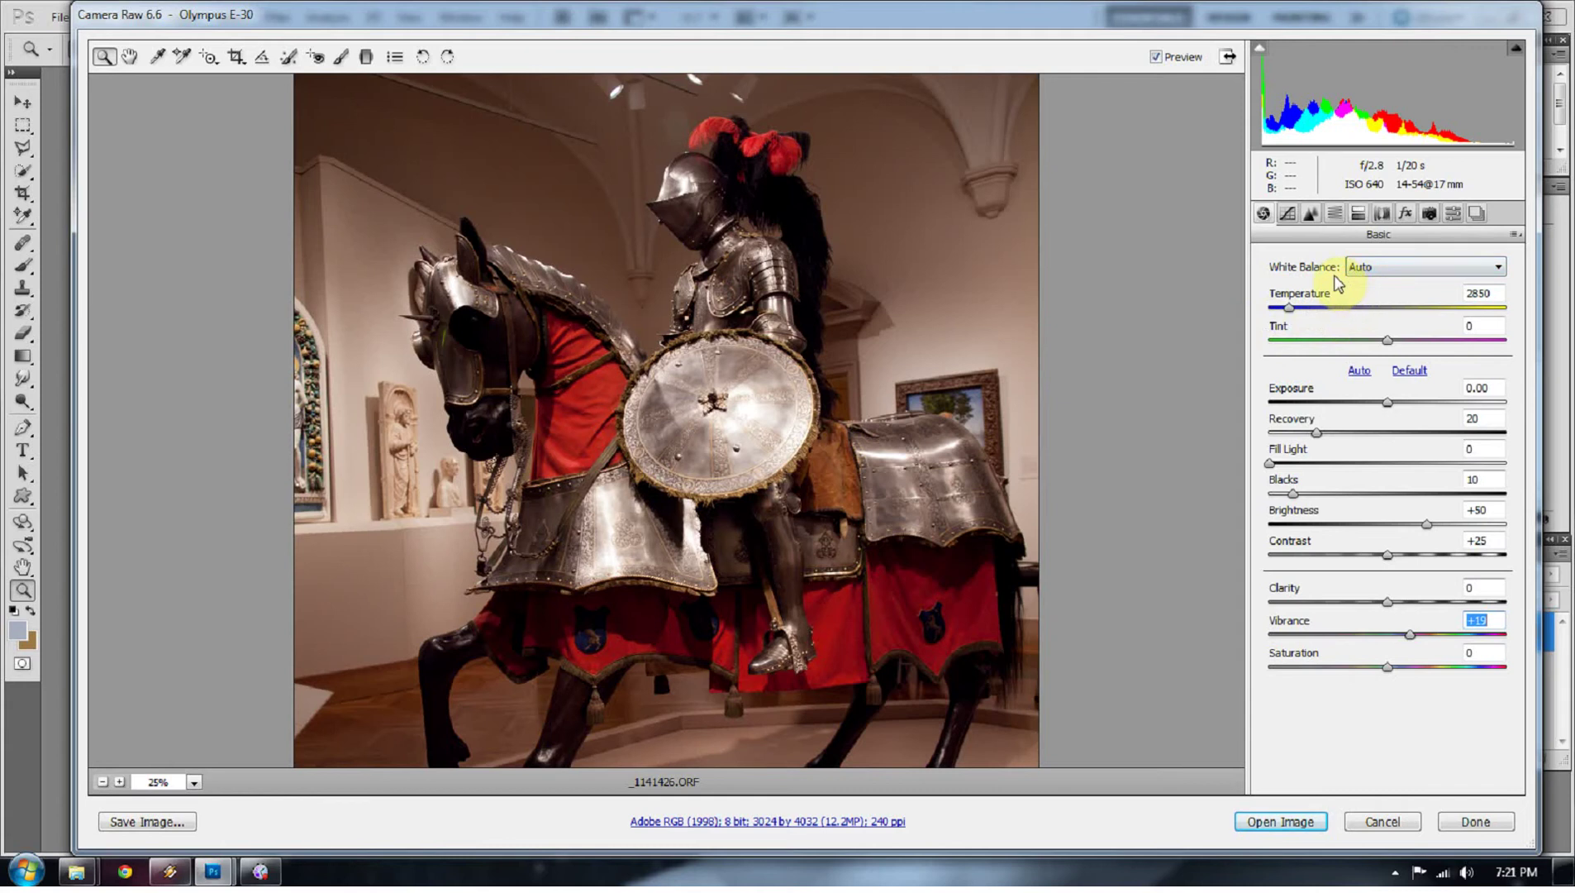
{"action": "left_click", "coordinate": [1310, 217]}
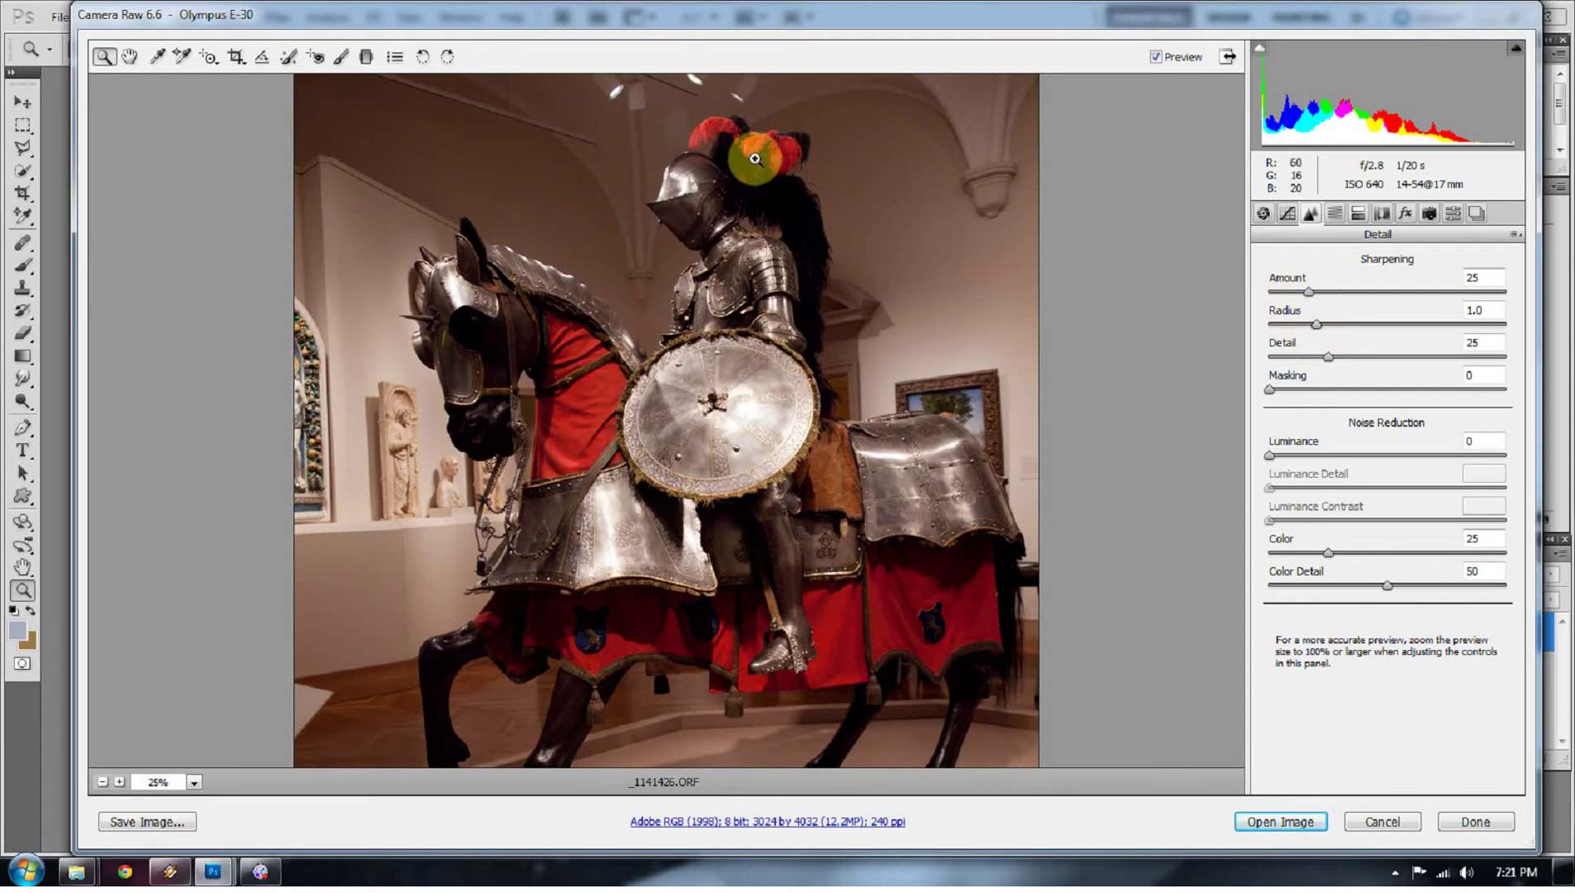
Step: Set luminance noise reduction to 66 and reset Luminance Detail to 50 on the wall
{"action": "left_click_drag", "start_coordinate": [790, 173], "coordinate": [976, 295]}
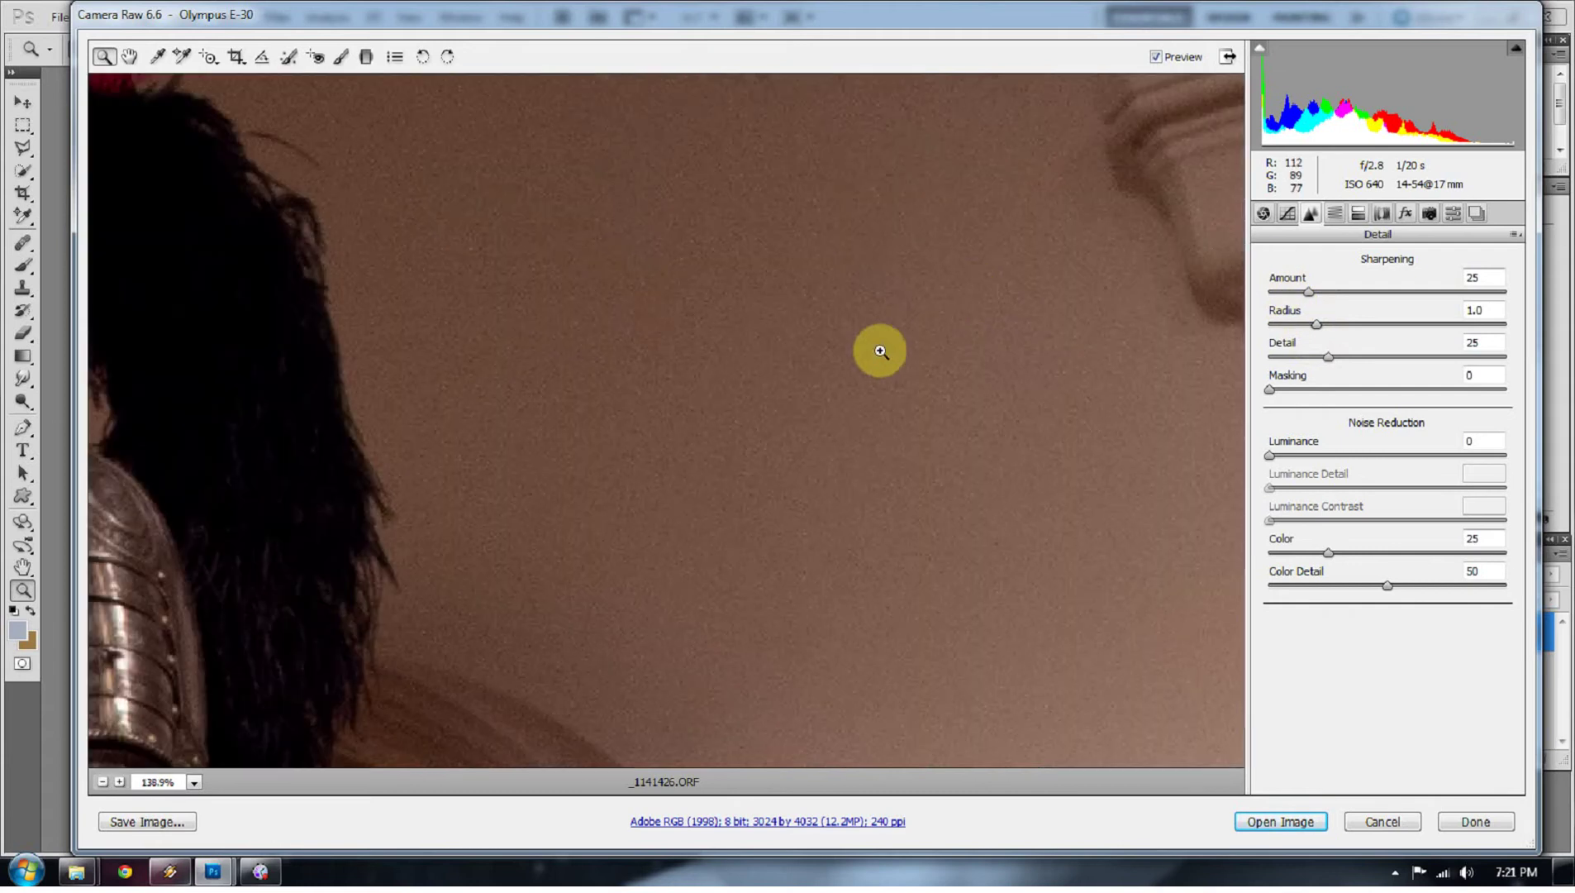
{"action": "left_click_drag", "start_coordinate": [1270, 456], "coordinate": [1419, 465]}
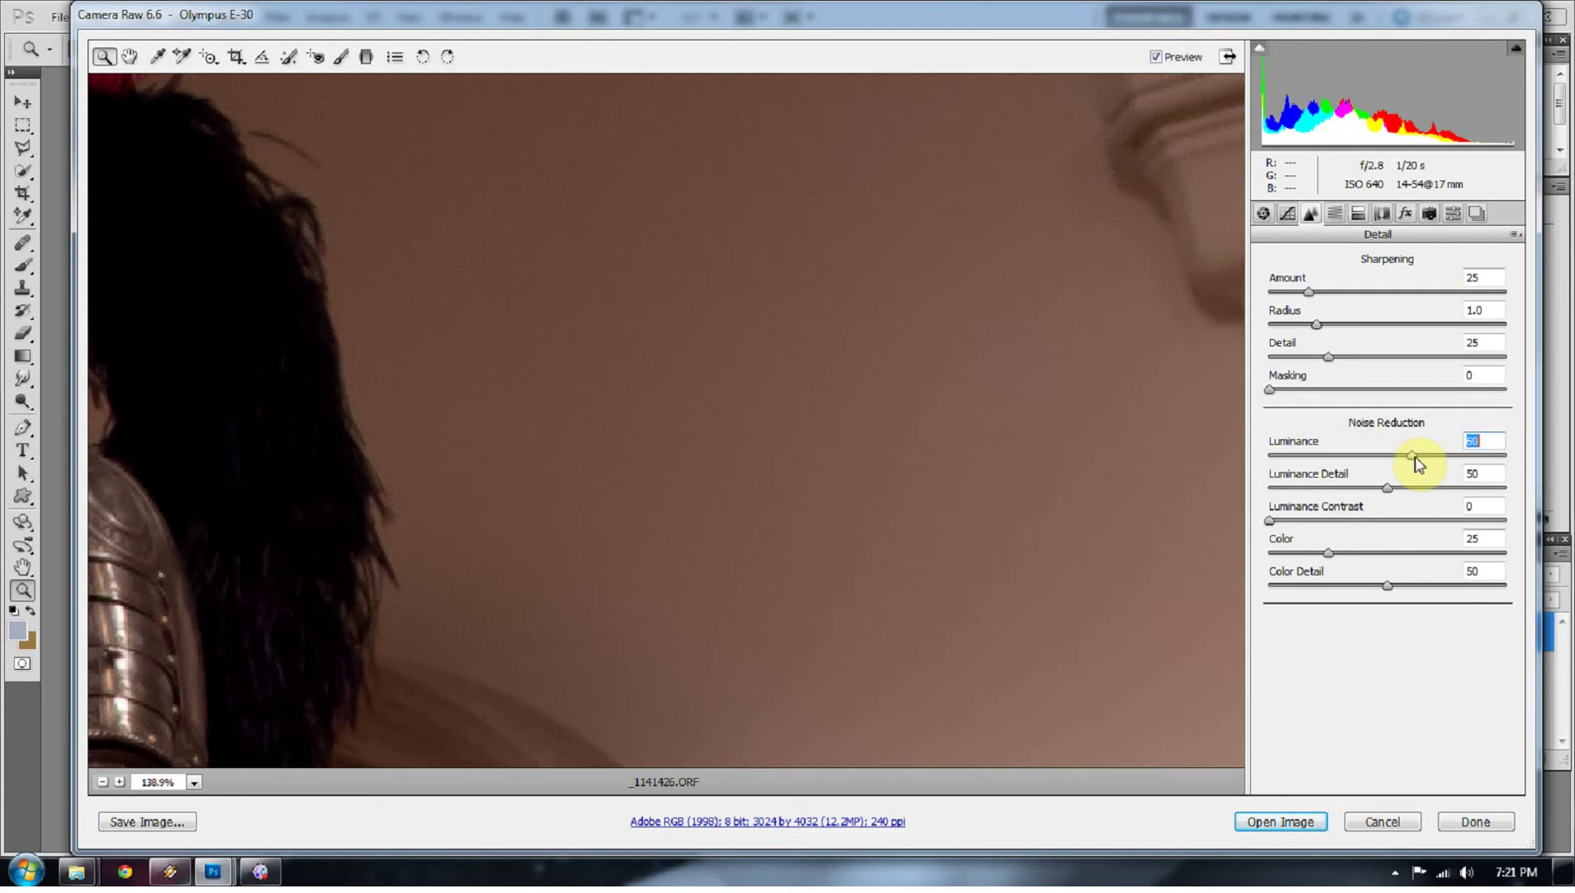
{"action": "left_click", "coordinate": [1412, 454]}
{"action": "mouse_move", "coordinate": [1415, 460]}
{"action": "left_mouse_down"}
{"action": "mouse_move", "coordinate": [1435, 457]}
{"action": "mouse_move", "coordinate": [1294, 498]}
{"action": "mouse_move", "coordinate": [1365, 495]}
{"action": "mouse_move", "coordinate": [1423, 465]}
{"action": "left_mouse_up"}
{"action": "double_click", "coordinate": [1382, 486]}
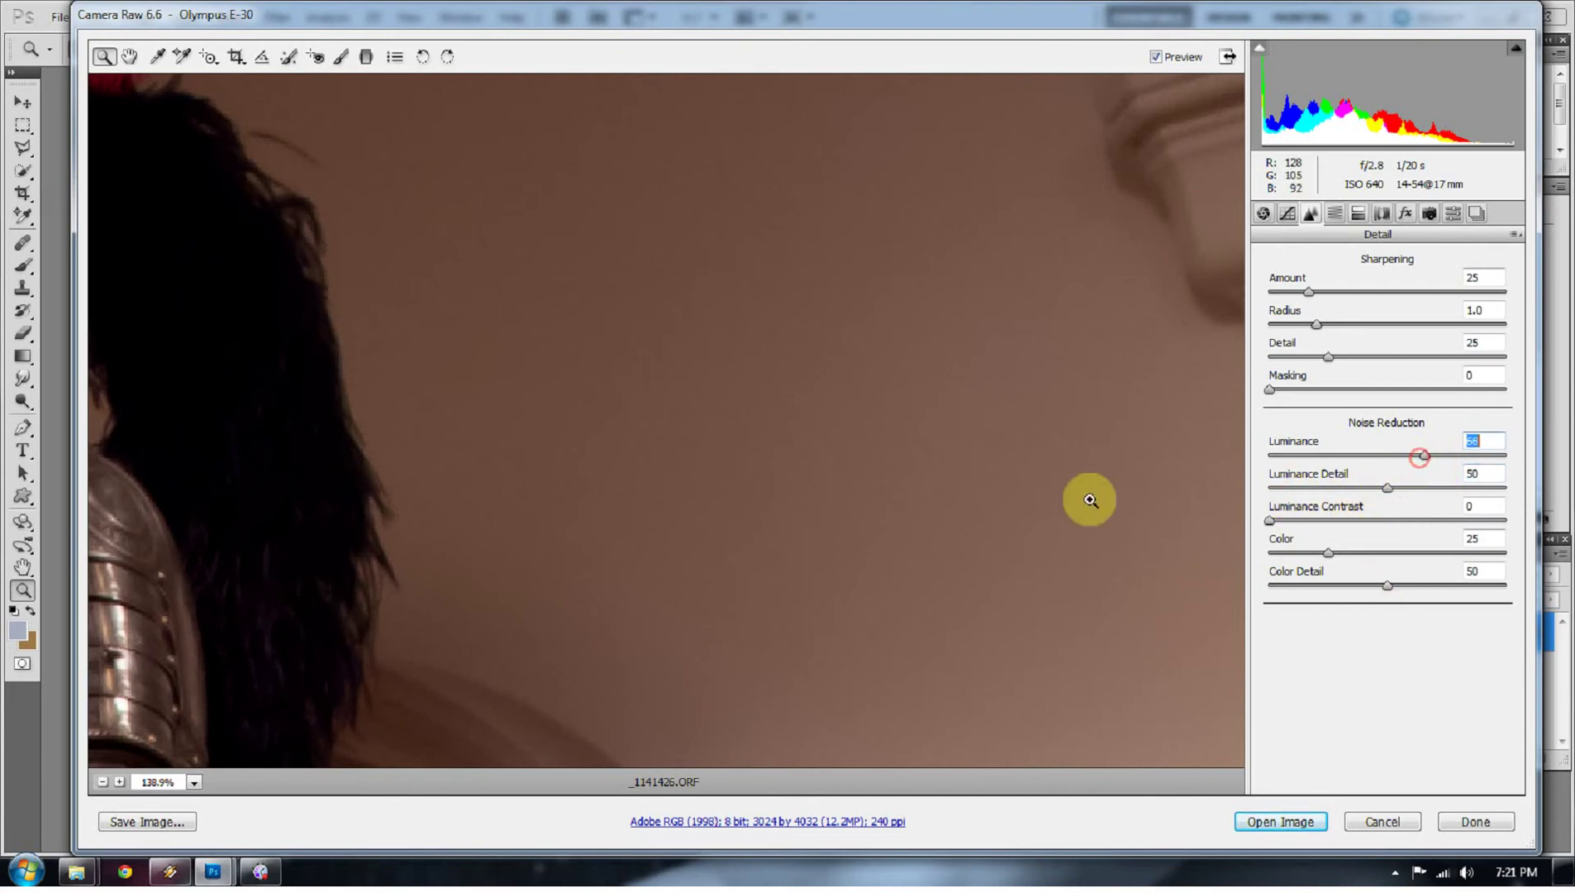
Step: Zoom into the wall grain and toggle Preview to compare original and noise-reduced results
{"action": "left_click", "coordinate": [901, 459]}
{"action": "right_click", "coordinate": [483, 331]}
{"action": "left_click", "coordinate": [527, 295]}
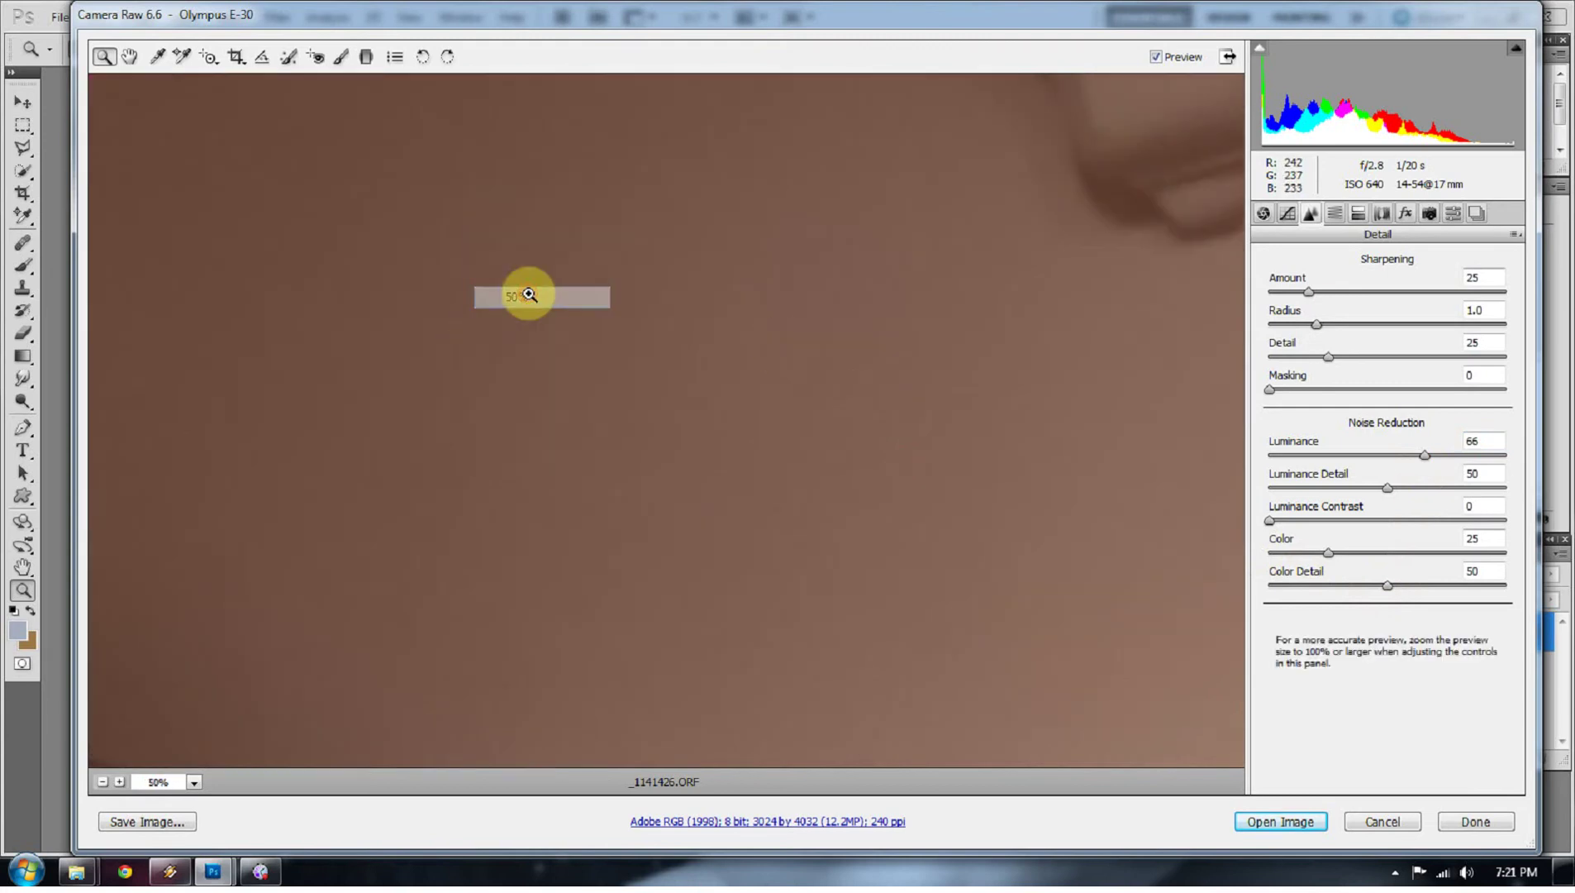
{"action": "left_click_drag", "start_coordinate": [960, 410], "coordinate": [971, 417]}
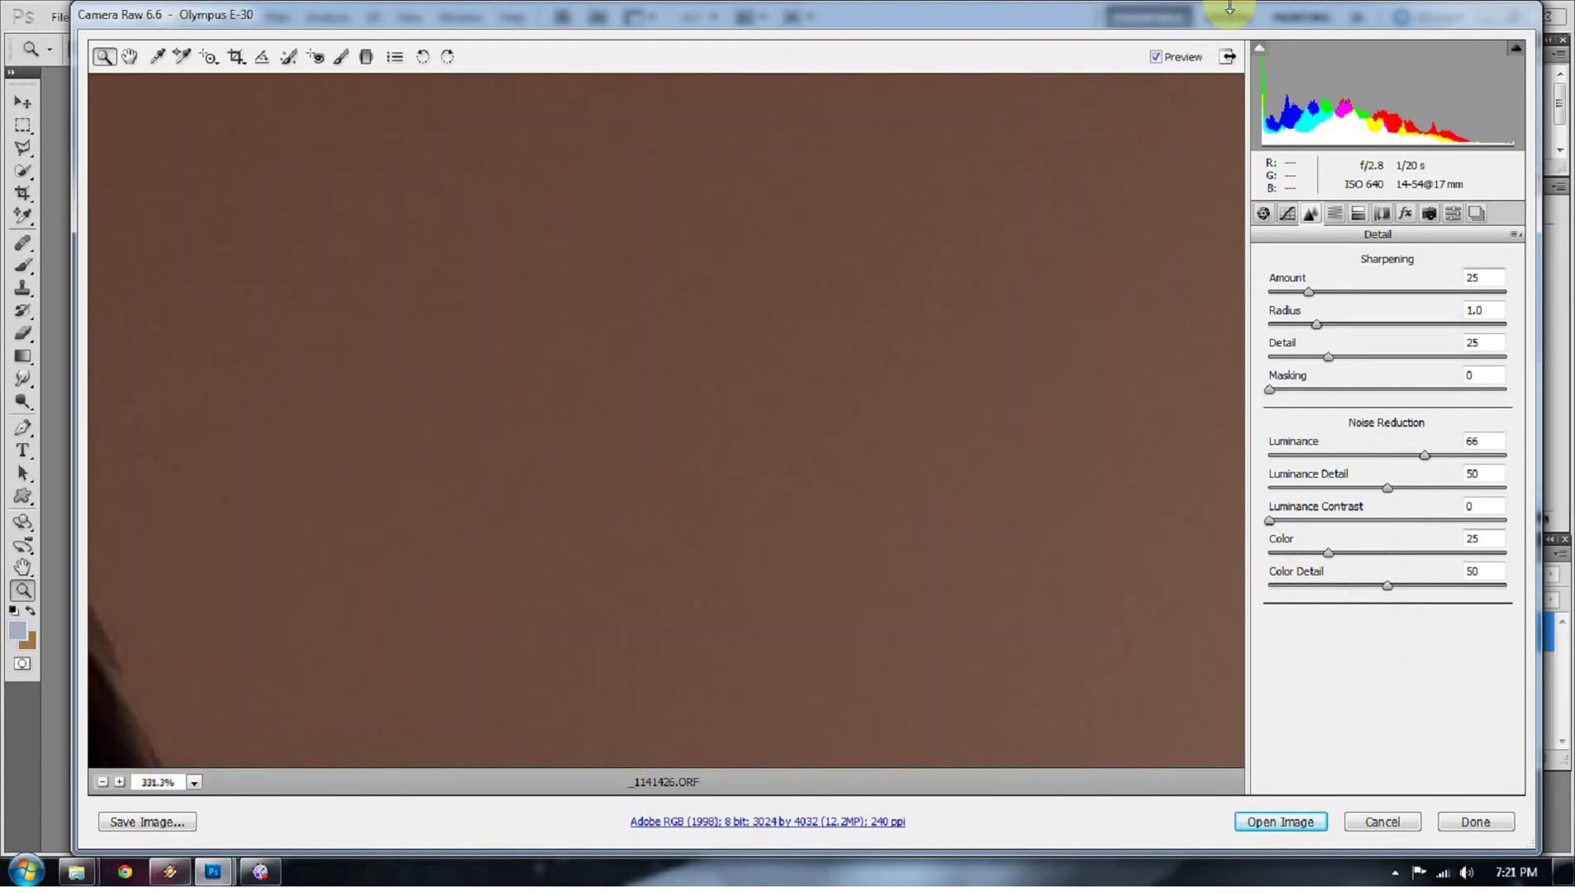
{"action": "left_click", "coordinate": [1157, 56]}
{"action": "left_click", "coordinate": [1152, 57]}
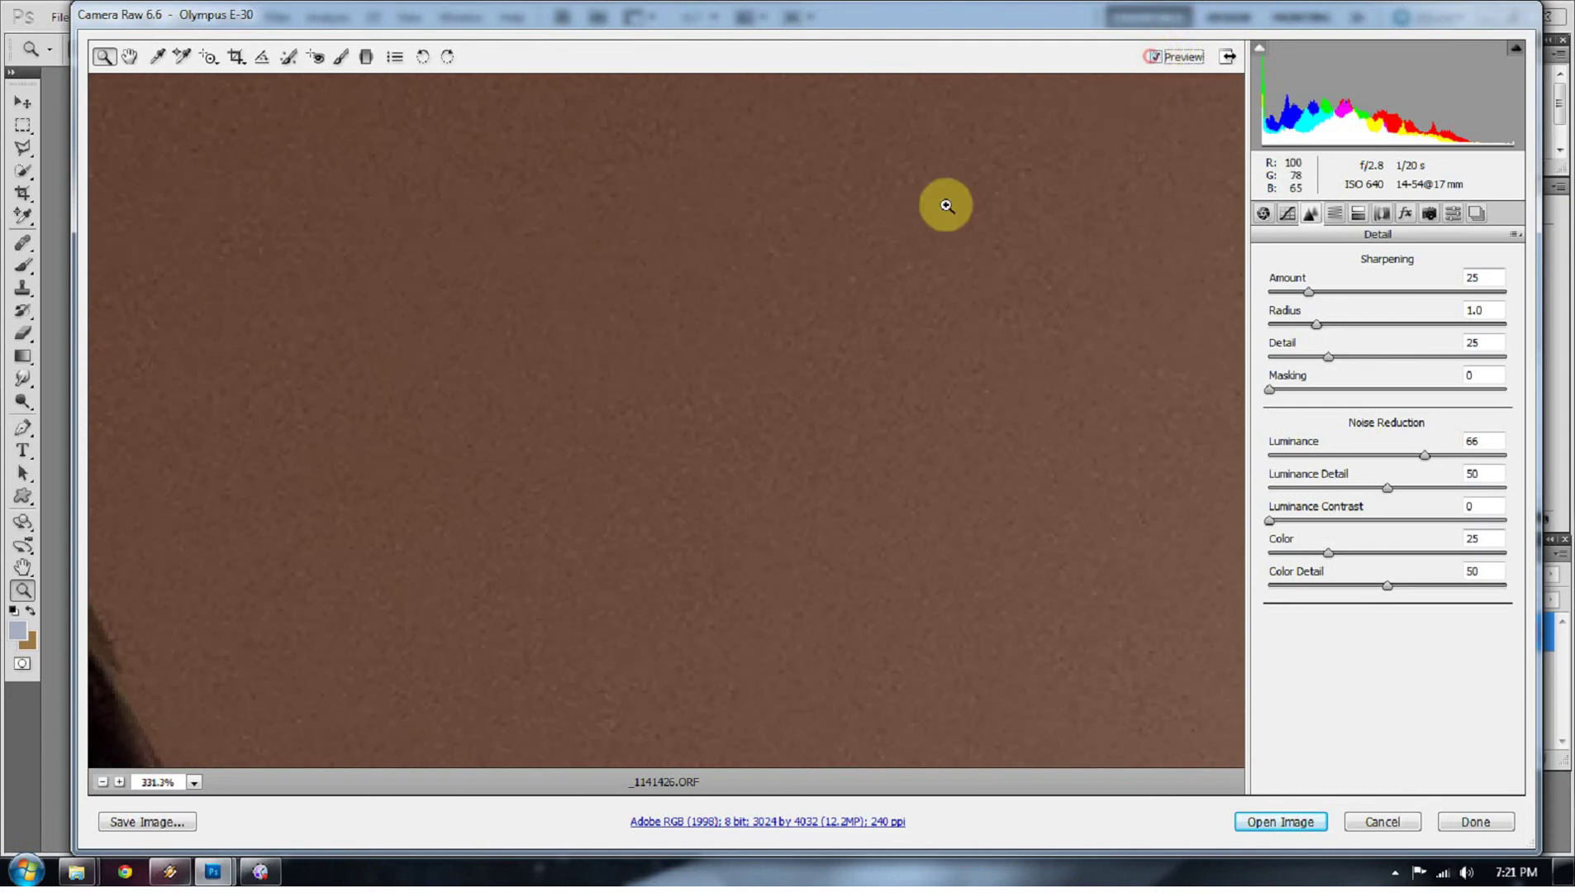
{"action": "right_click", "coordinate": [942, 205]}
{"action": "left_click", "coordinate": [862, 220]}
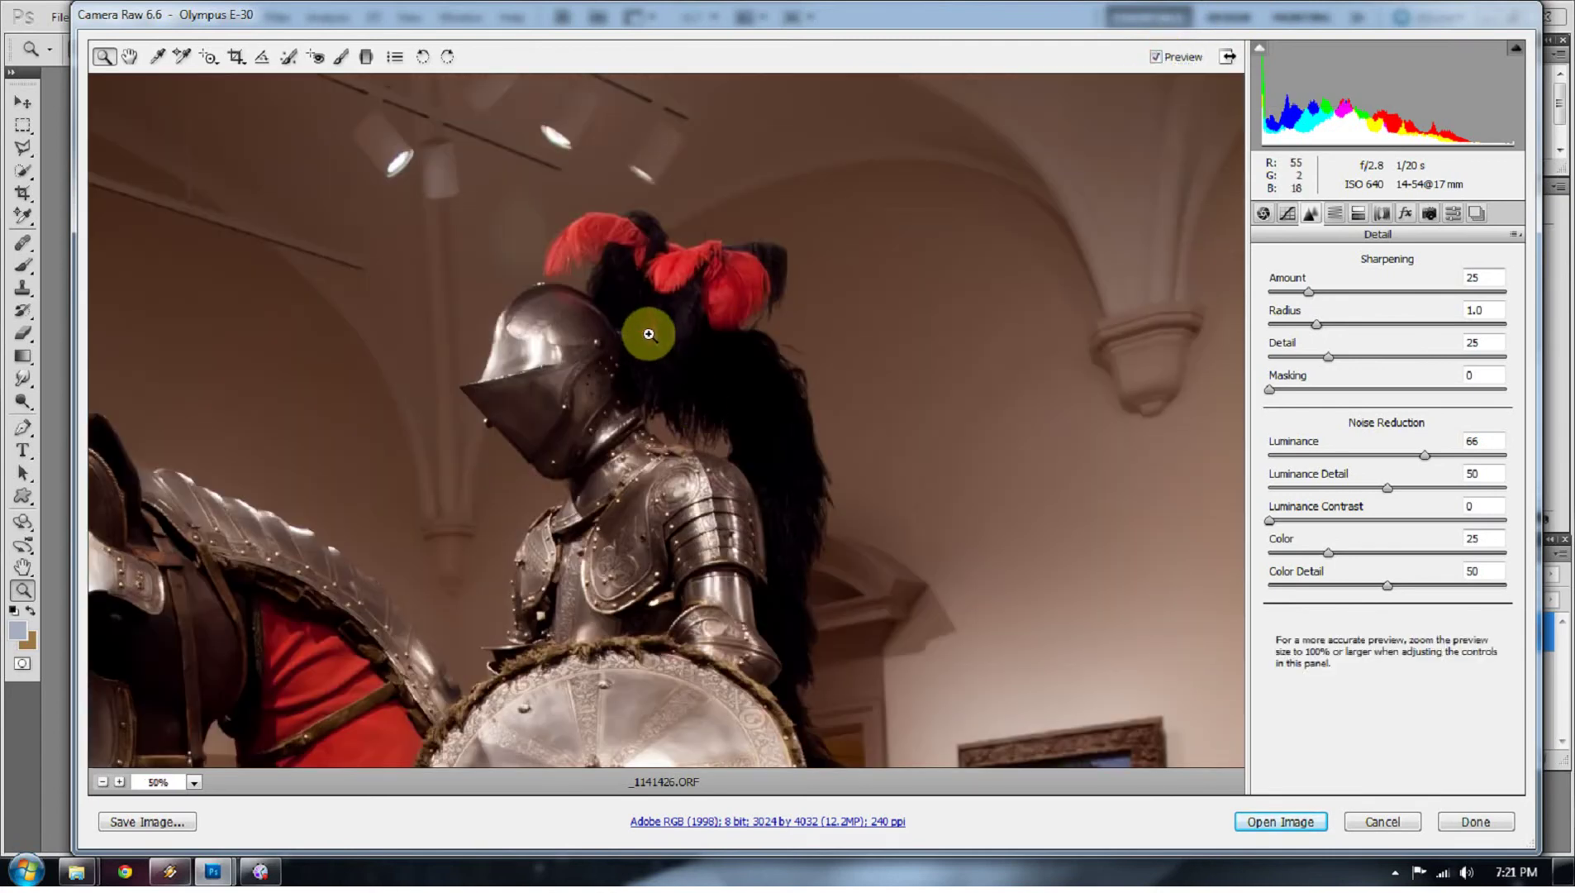
{"action": "left_click_drag", "start_coordinate": [644, 320], "coordinate": [985, 551]}
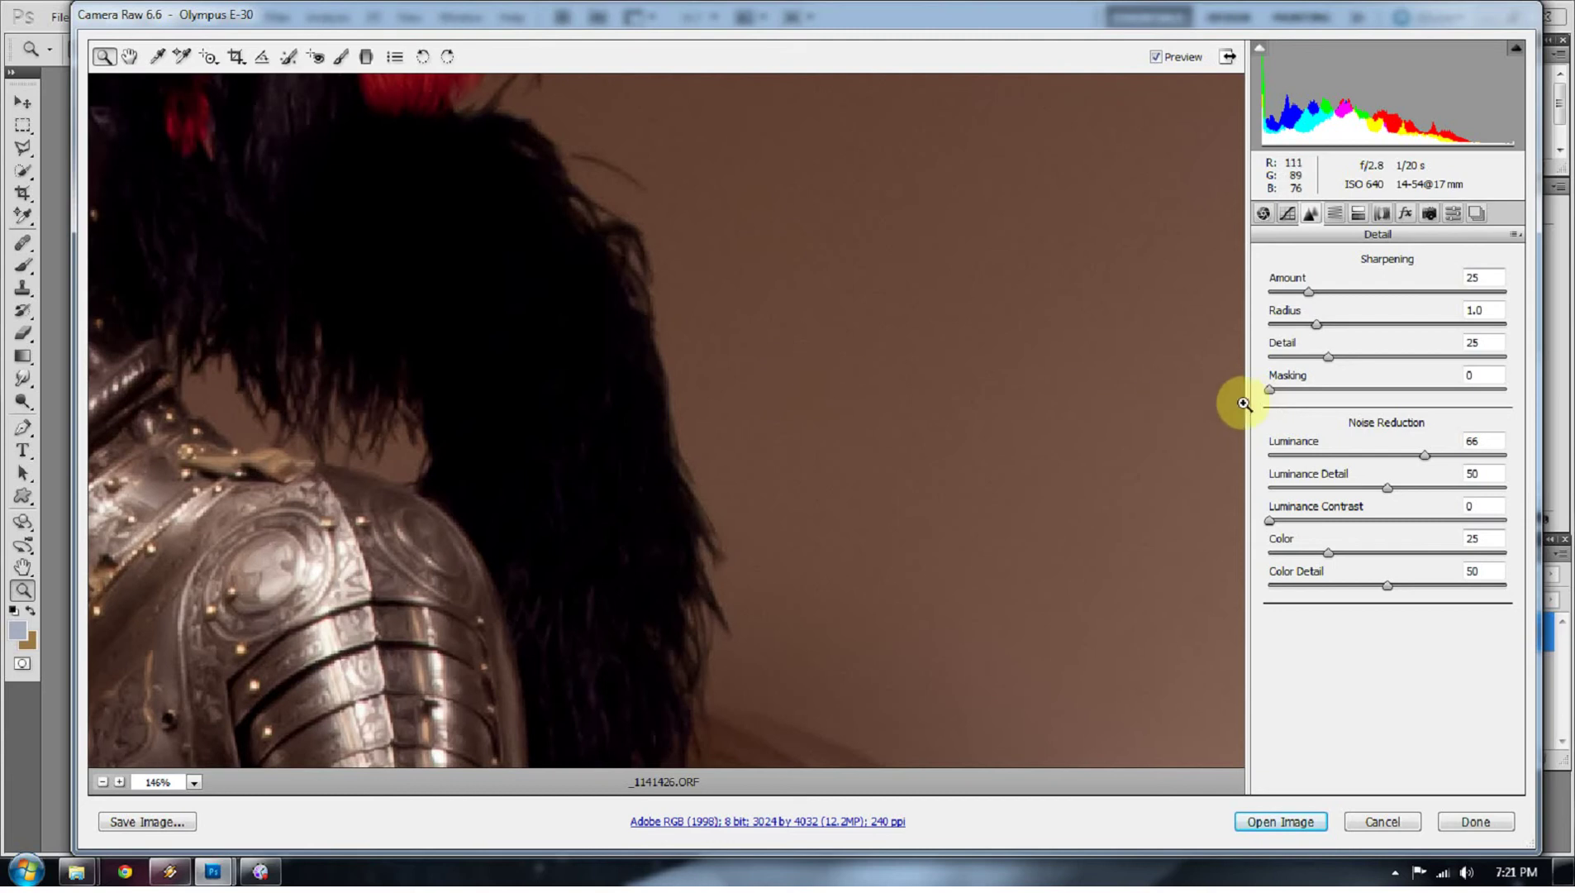
Step: Fine-tune the sharpening Masking slider from about 41 up to 51
{"action": "left_click_drag", "start_coordinate": [1271, 389], "coordinate": [1380, 398]}
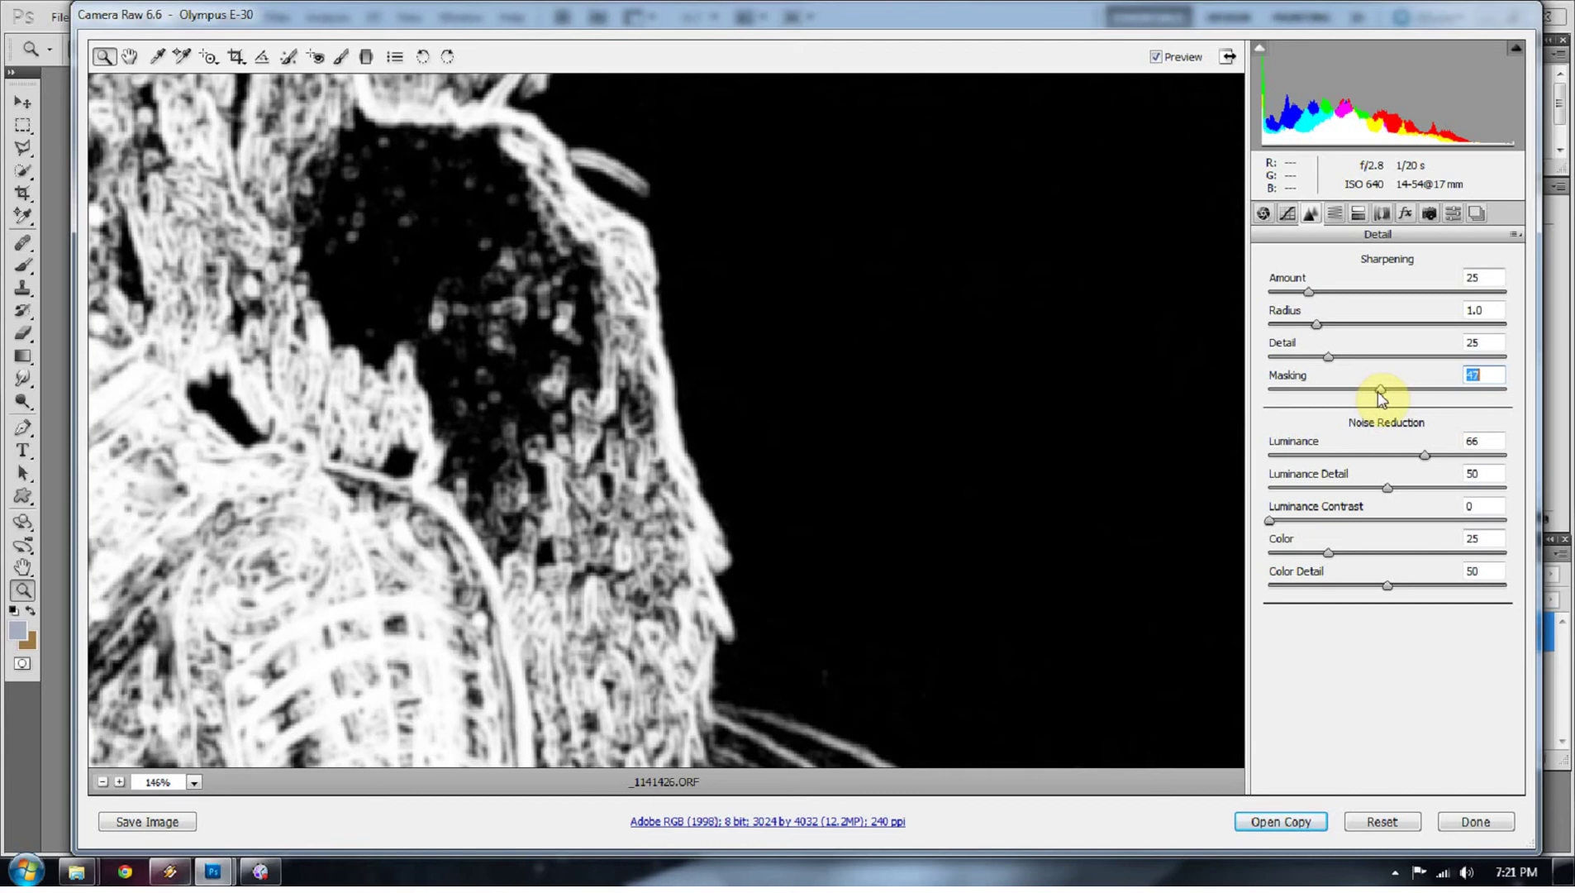
{"action": "left_click_drag", "start_coordinate": [1380, 397], "coordinate": [1386, 400]}
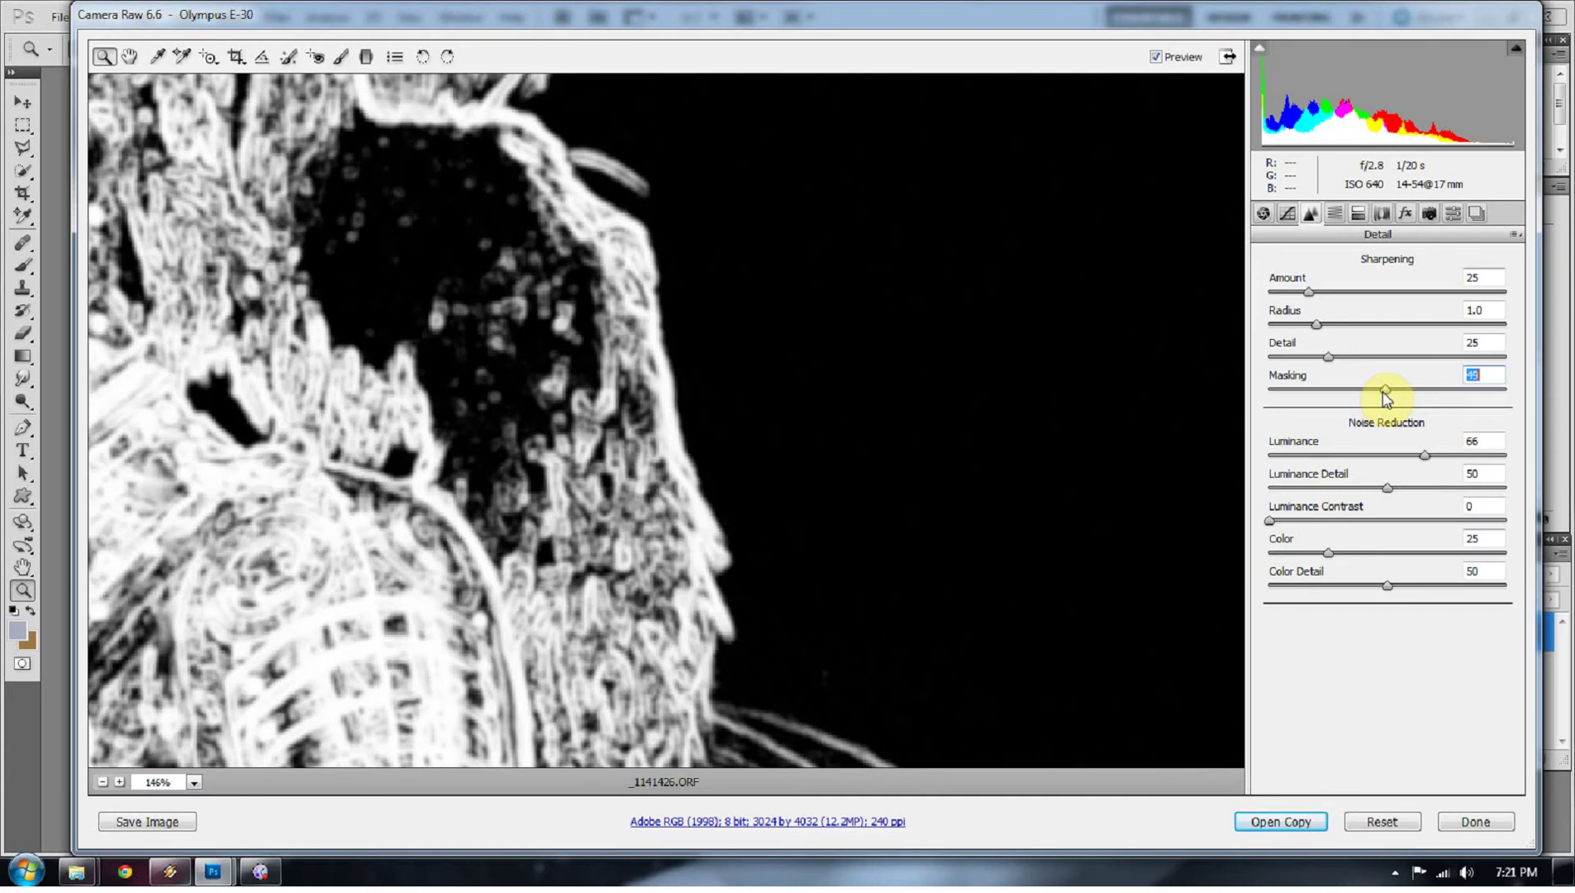
{"action": "left_click_drag", "start_coordinate": [1386, 399], "coordinate": [1390, 399]}
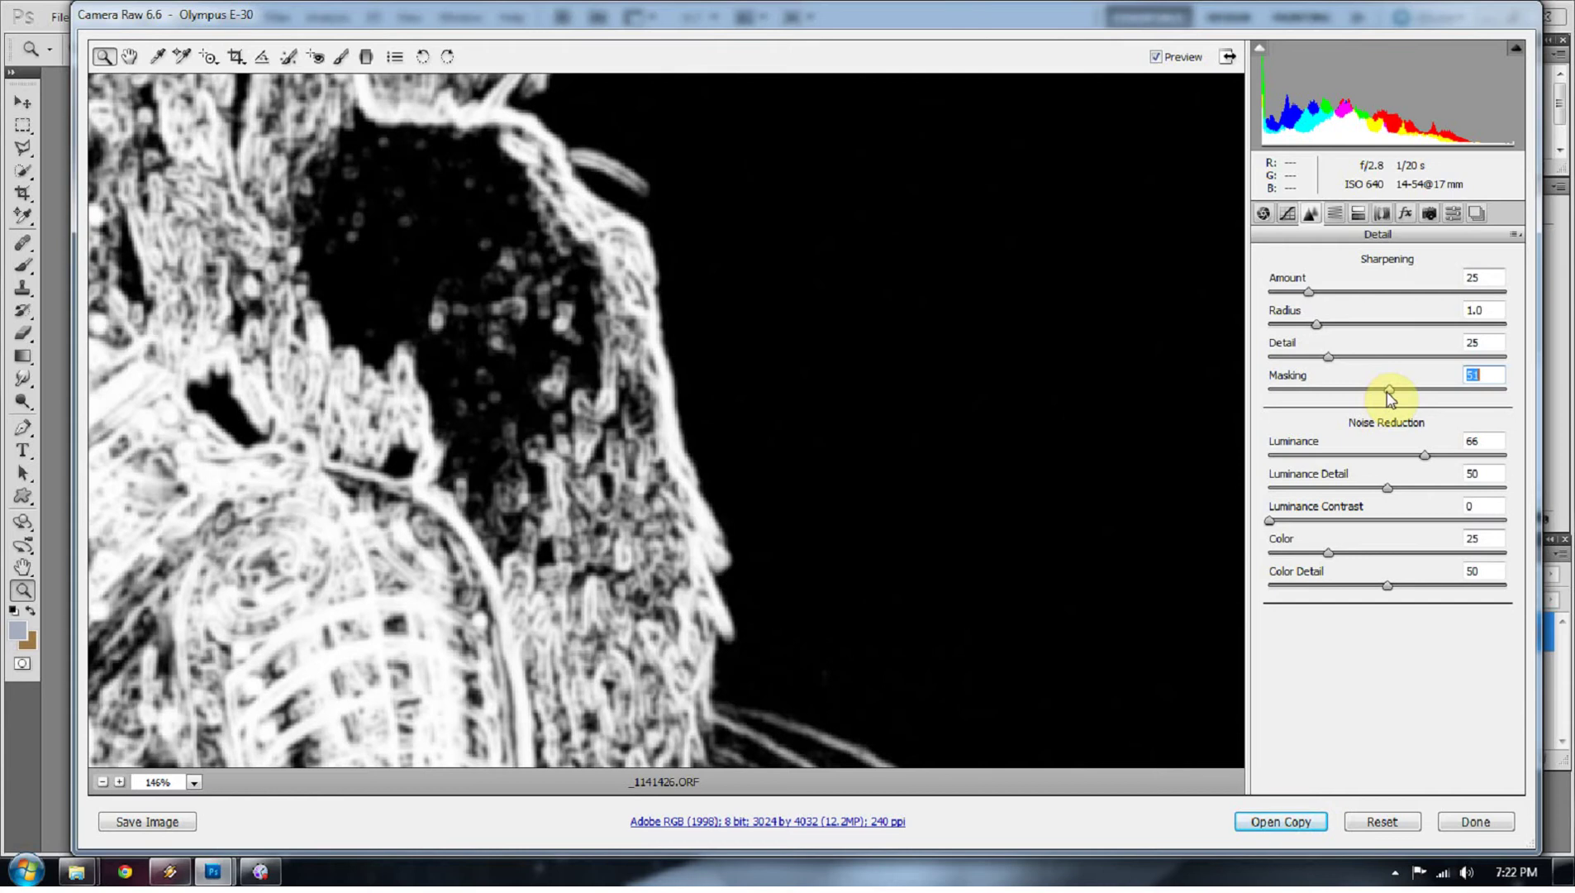
{"action": "left_click_drag", "start_coordinate": [1390, 399], "coordinate": [1390, 397]}
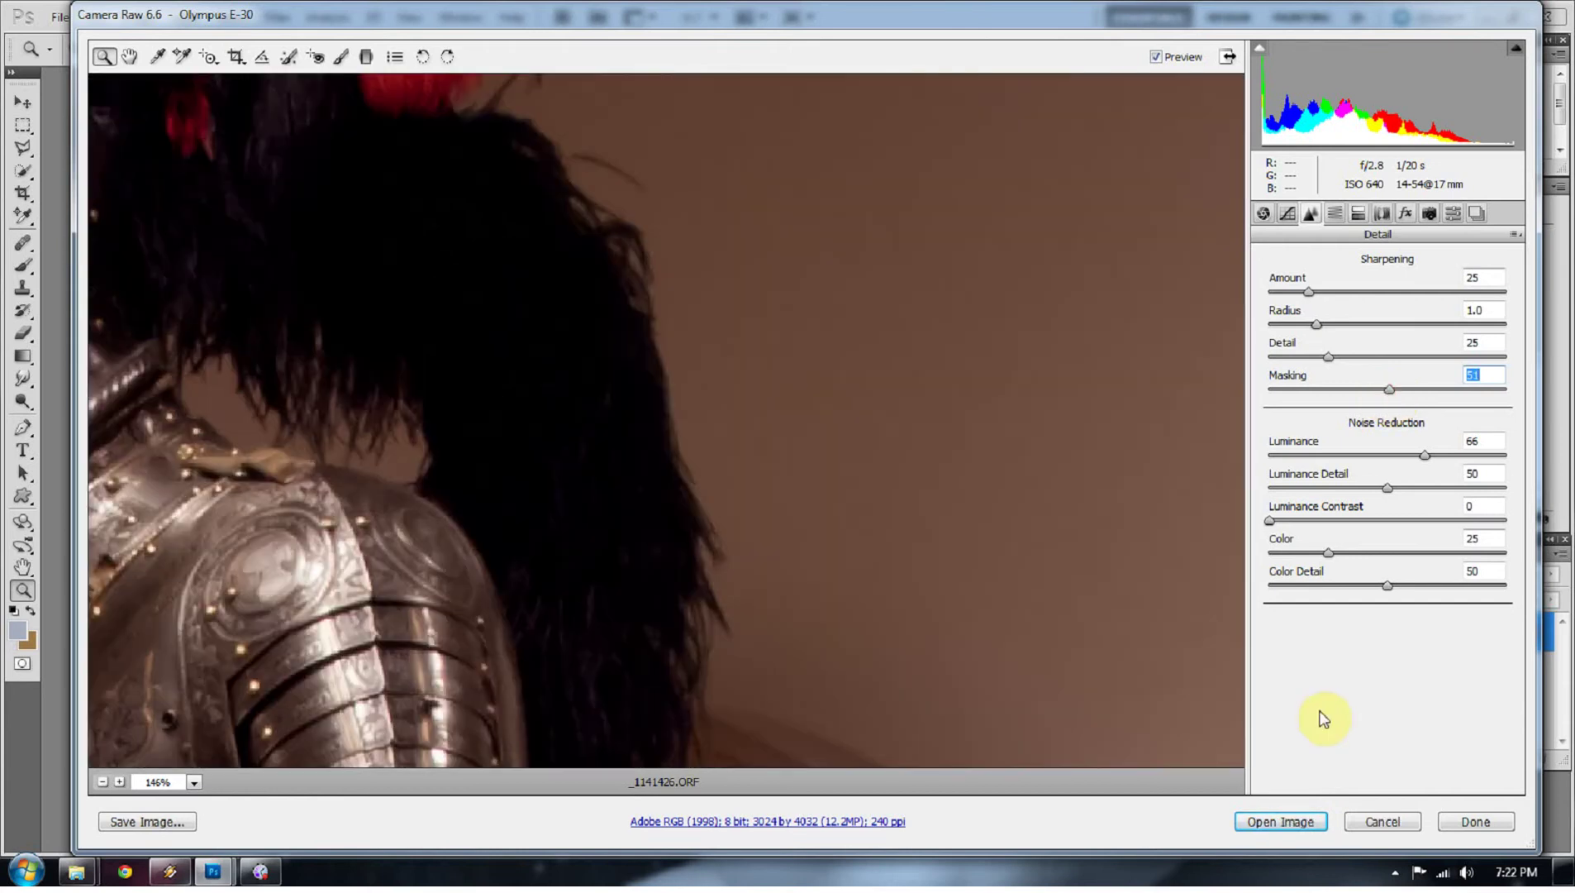
Step: Open the processed photo in Photoshop, centre its window, and discard a trial Exposure layer
{"action": "left_click", "coordinate": [1280, 817]}
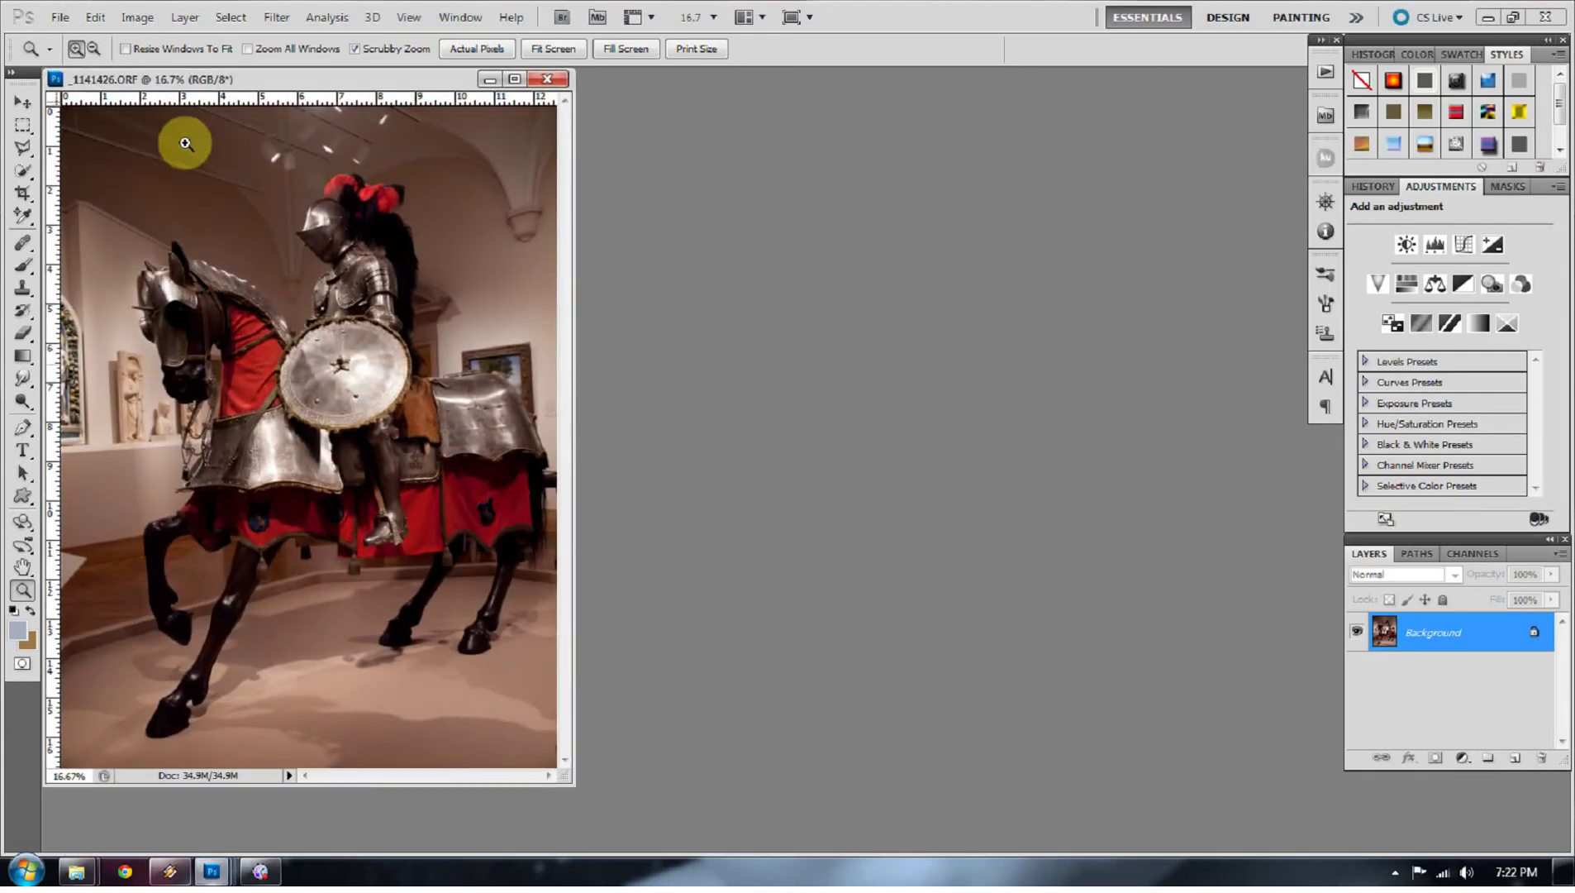
{"action": "left_click_drag", "start_coordinate": [319, 85], "coordinate": [694, 94]}
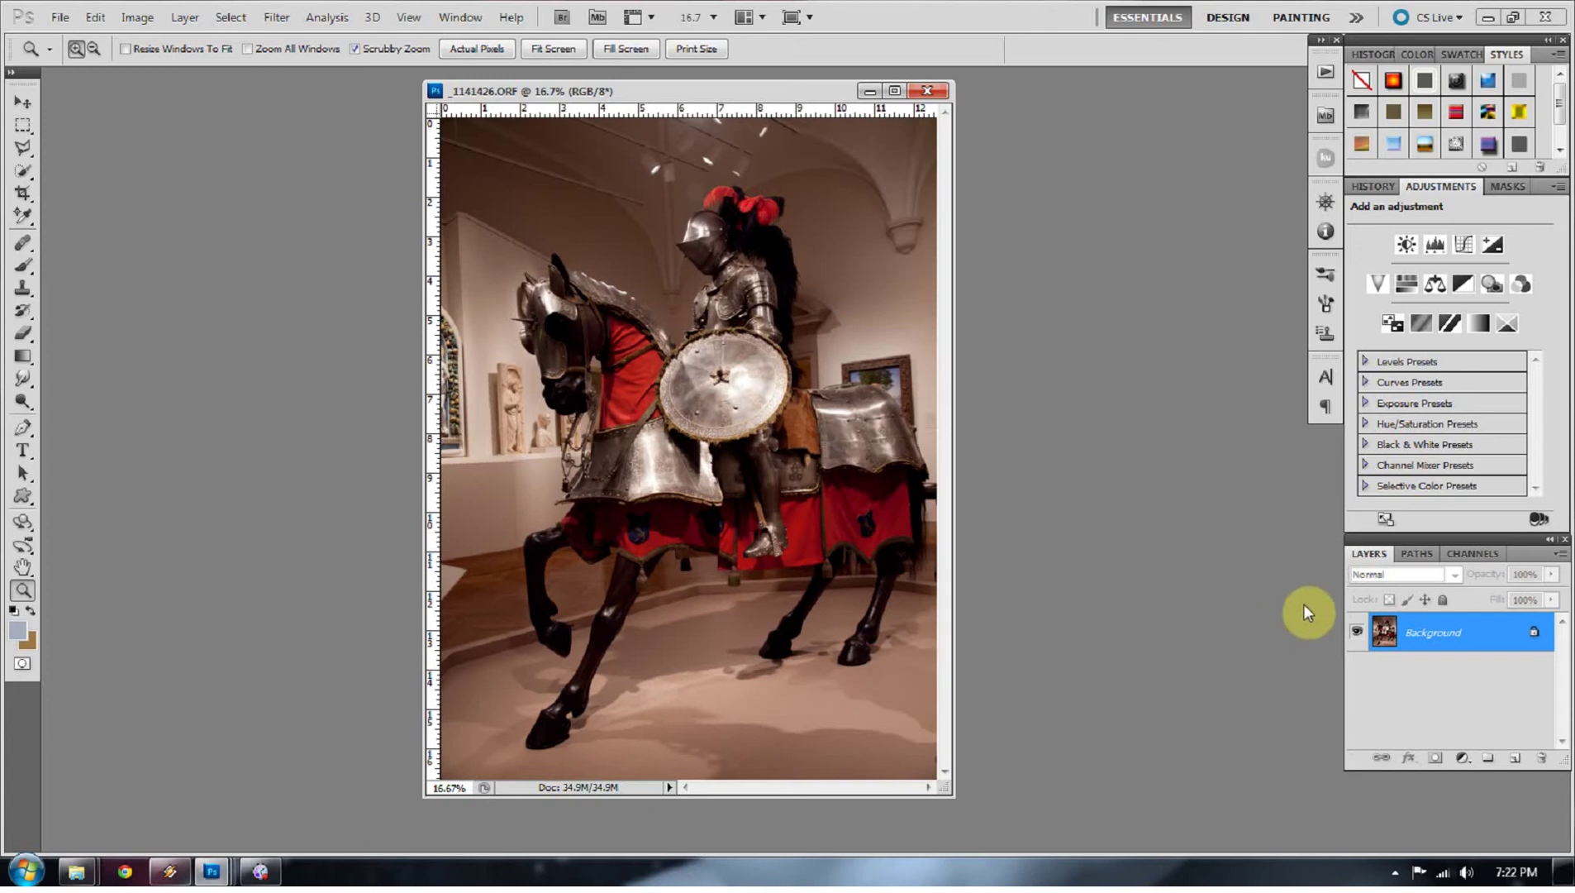
{"action": "left_click", "coordinate": [1462, 758]}
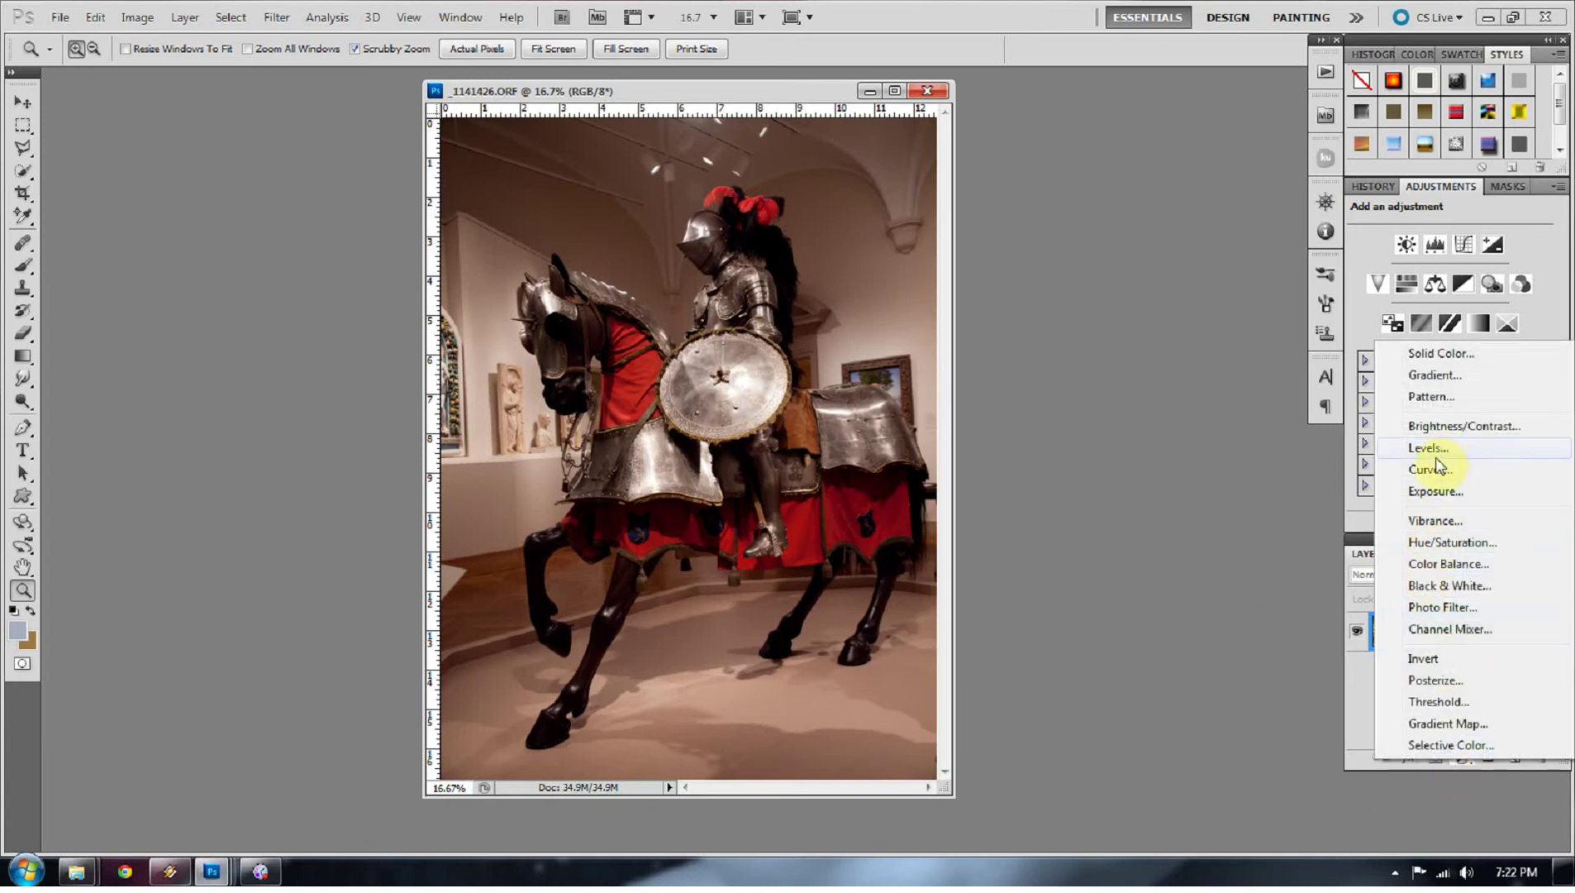
{"action": "left_click", "coordinate": [1436, 492]}
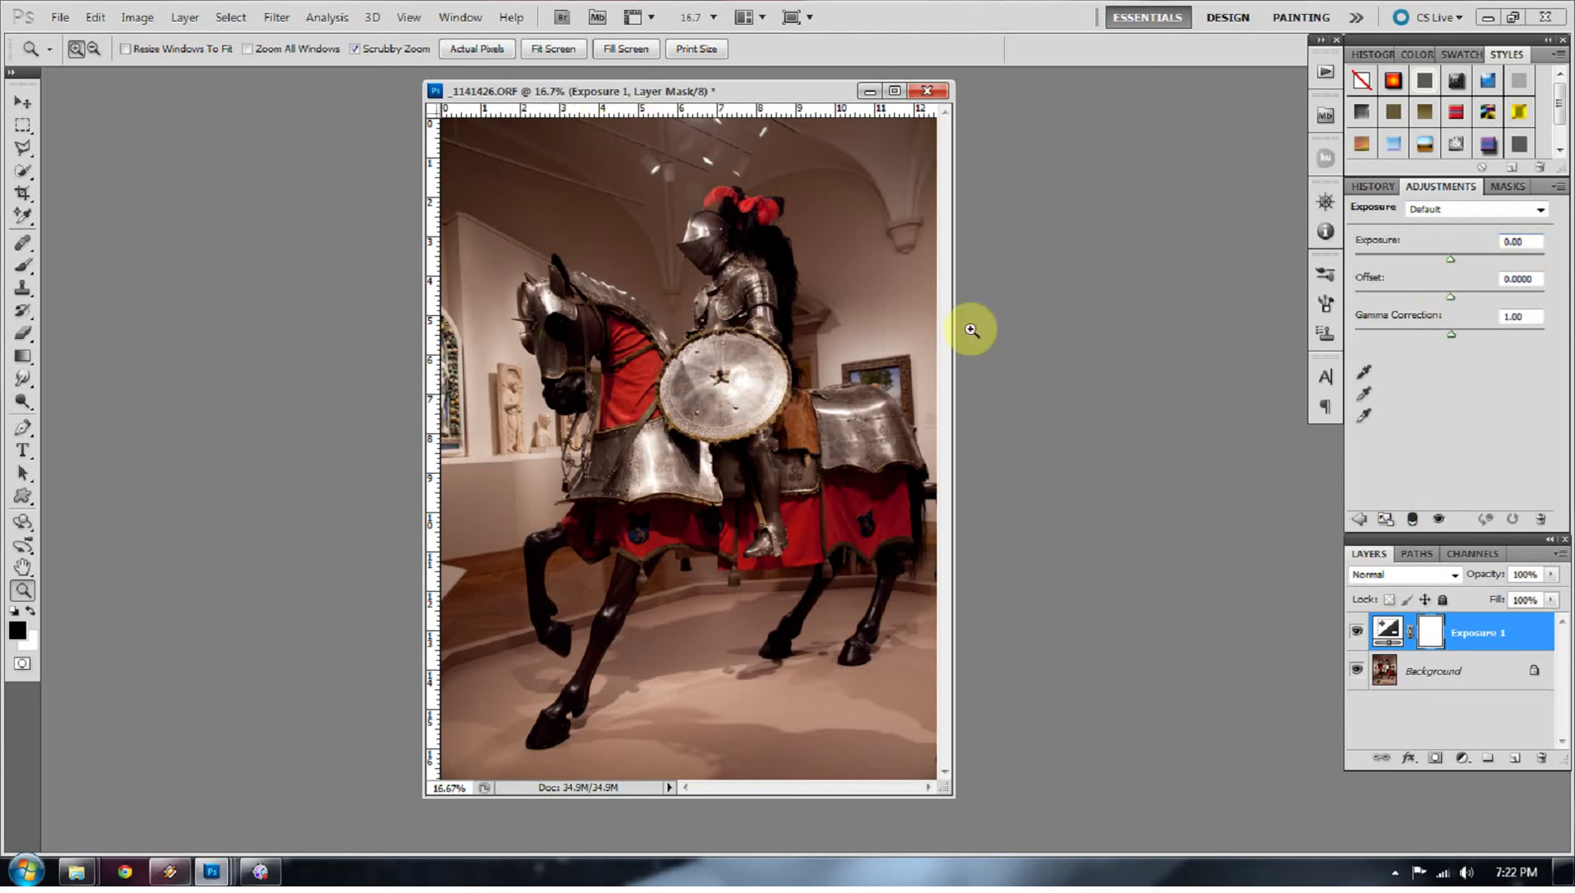
{"action": "left_click", "coordinate": [1388, 630]}
{"action": "key", "text": "Delete"}
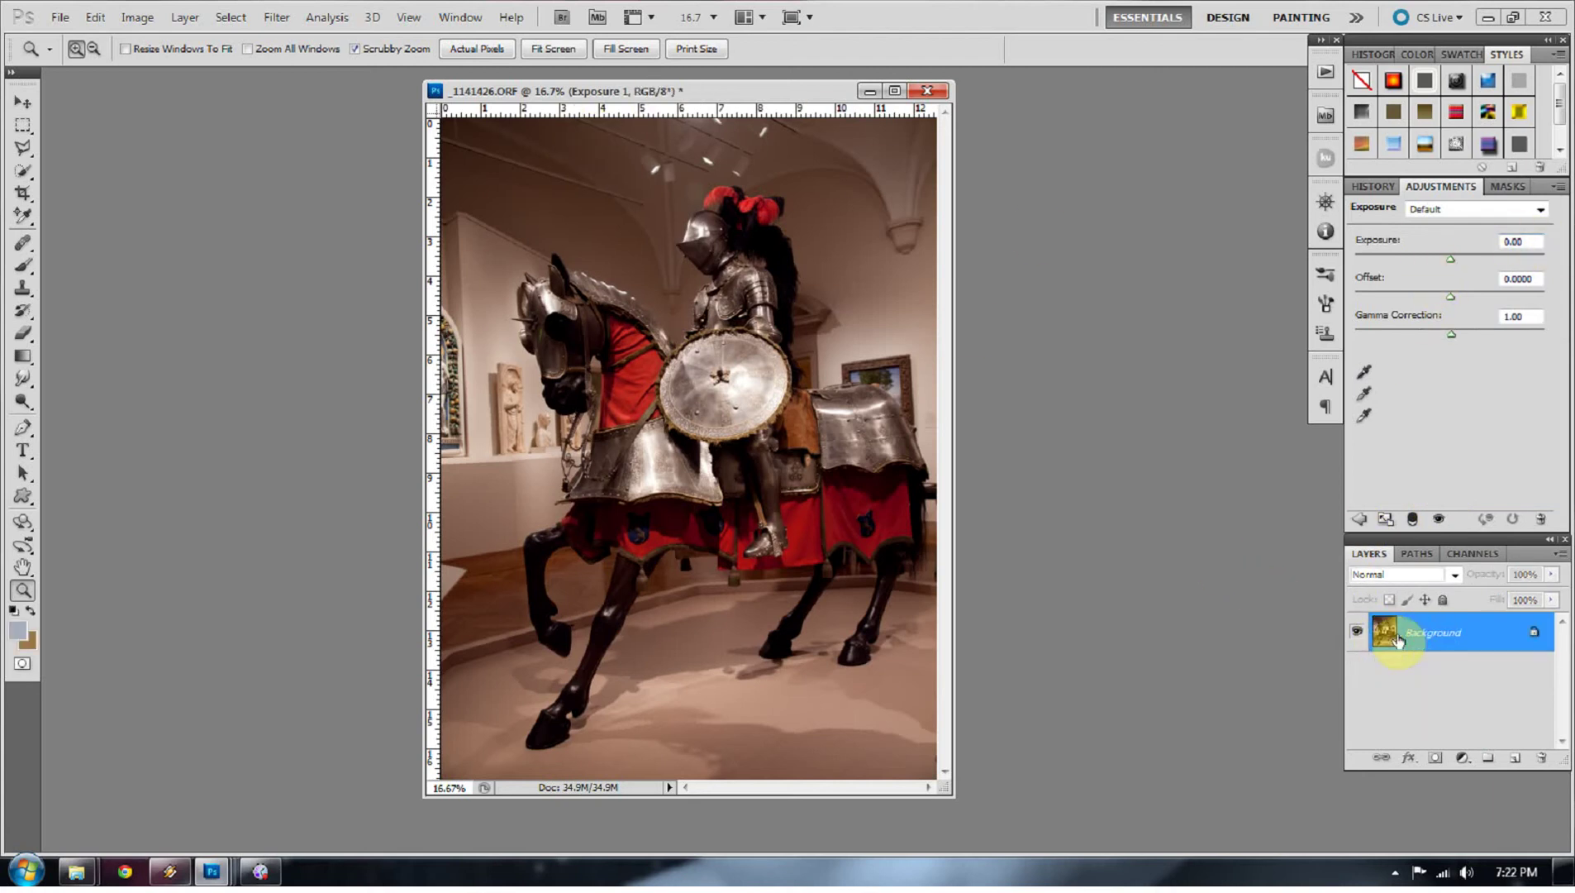
Step: Convert the image mode to 16 Bits/Channel
{"action": "left_click", "coordinate": [61, 18]}
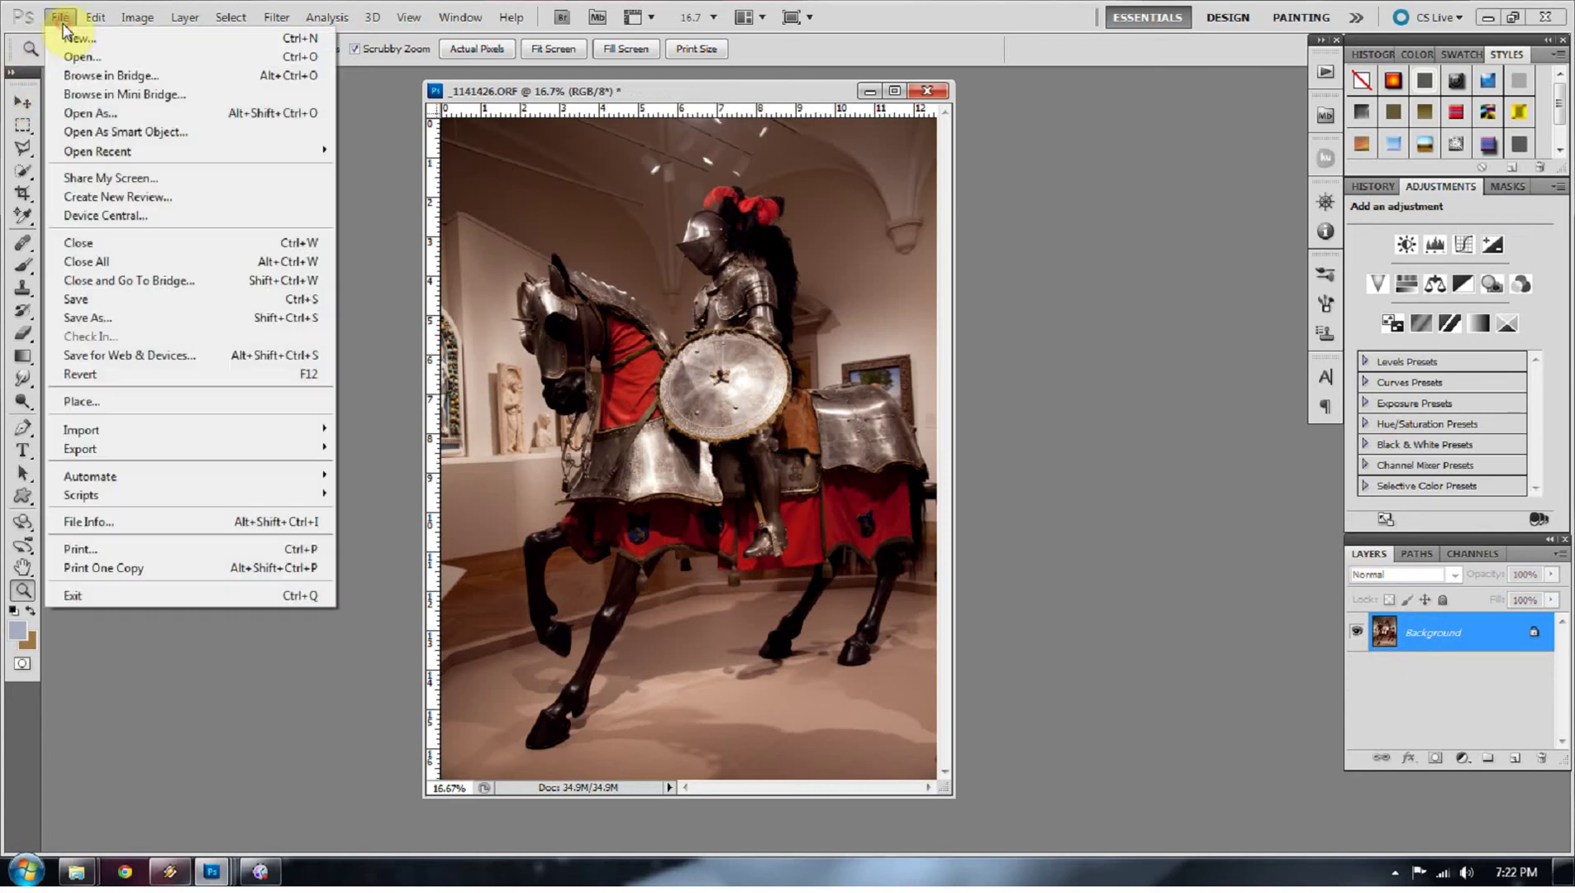
{"action": "mouse_move", "coordinate": [132, 21]}
{"action": "mouse_move", "coordinate": [170, 39]}
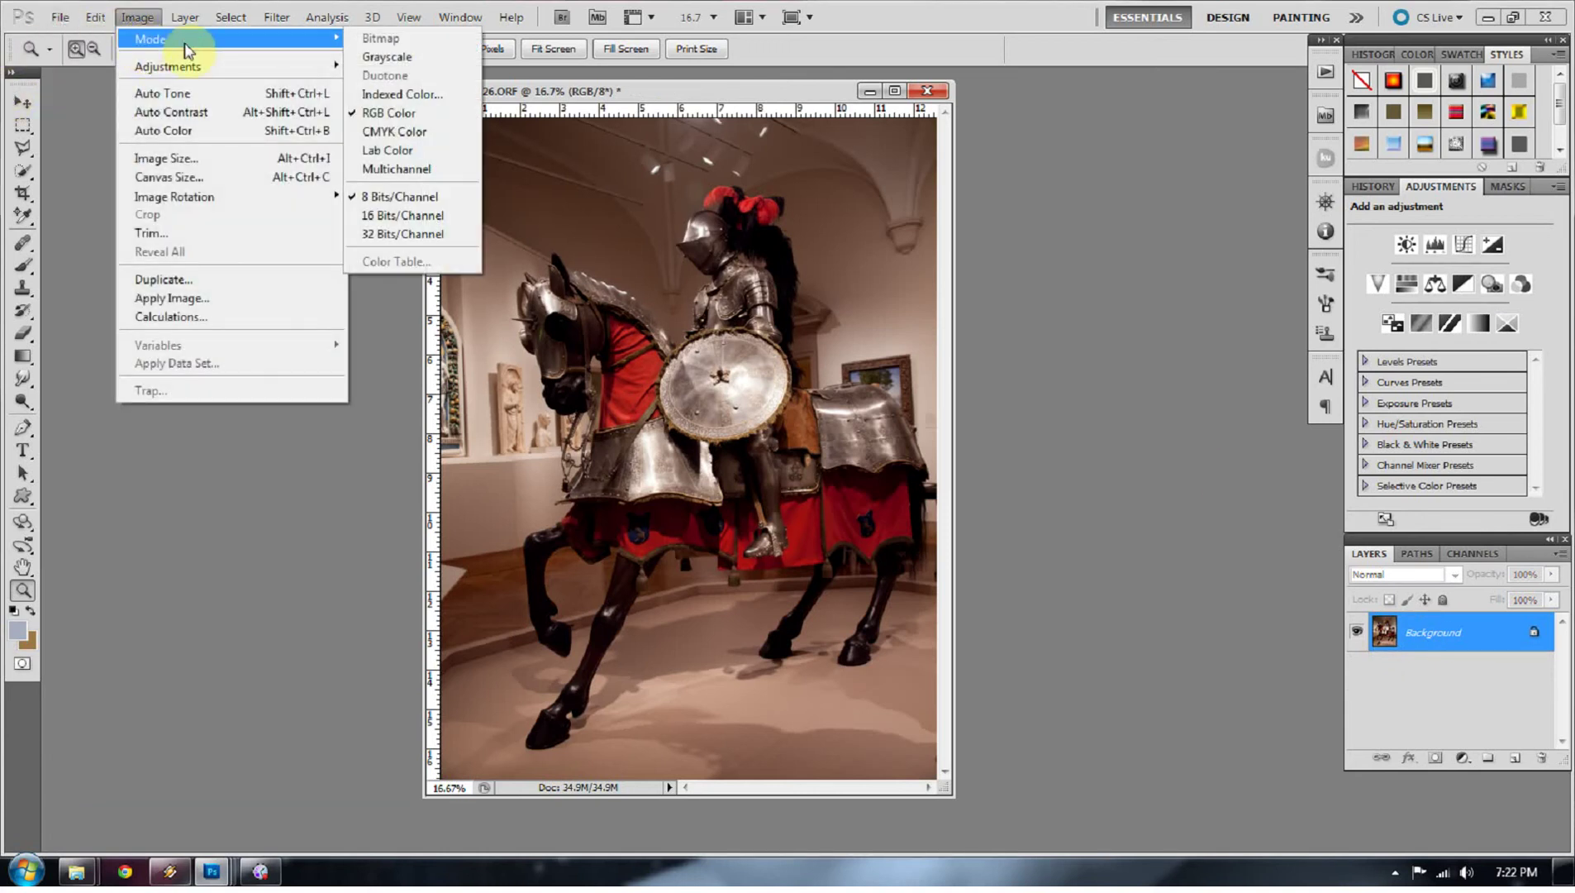
{"action": "left_click", "coordinate": [406, 215]}
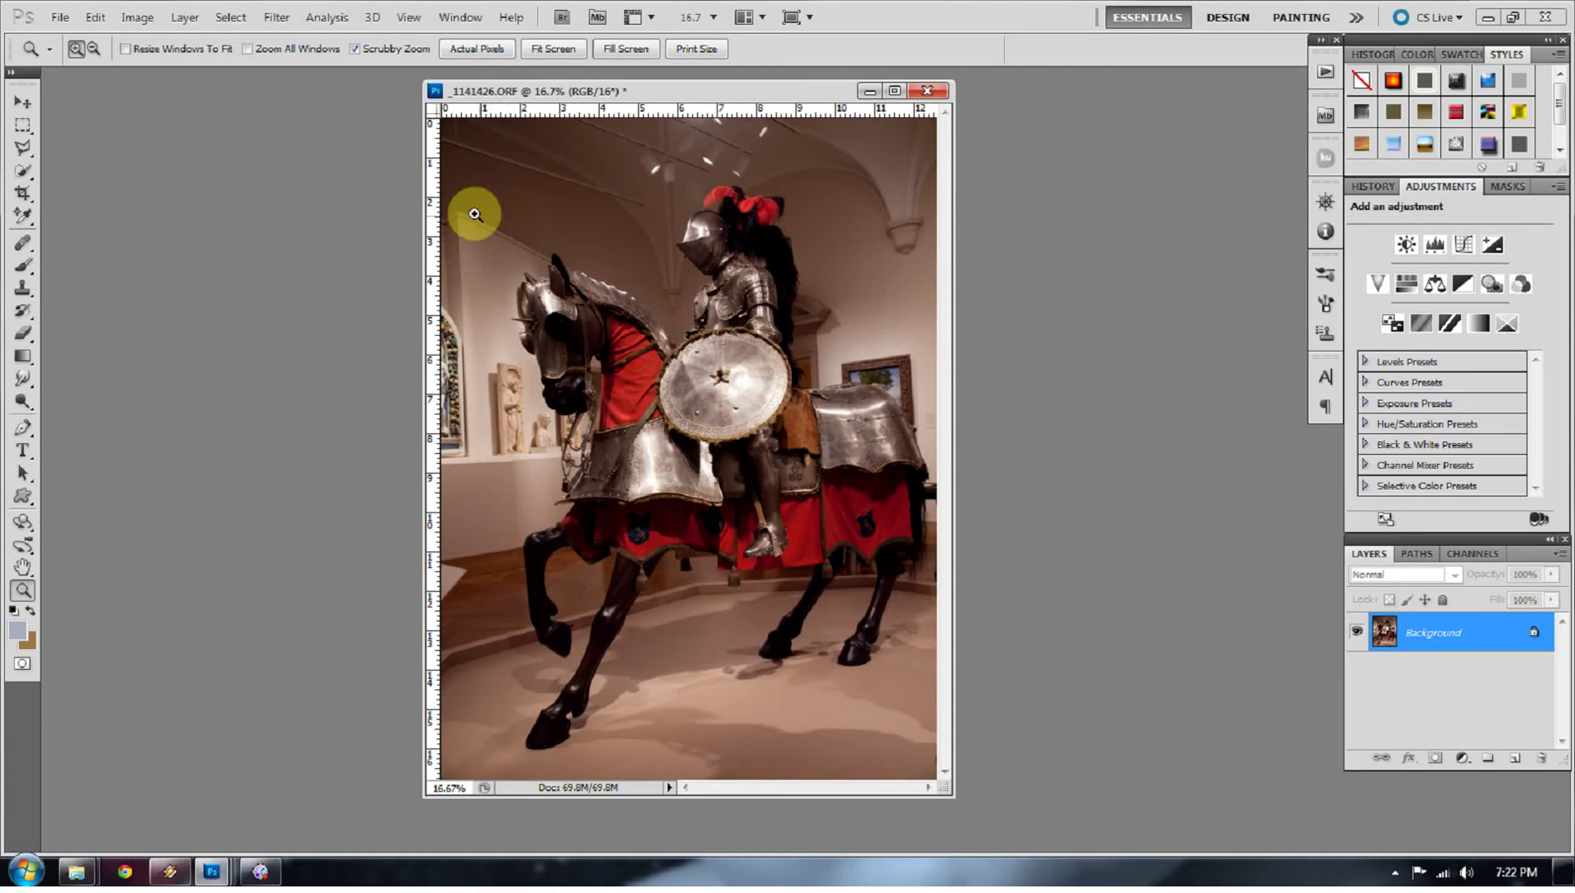
Step: Save the image as uncompressed TIFF '_1141426 0' in the Test folder
{"action": "left_click", "coordinate": [72, 18]}
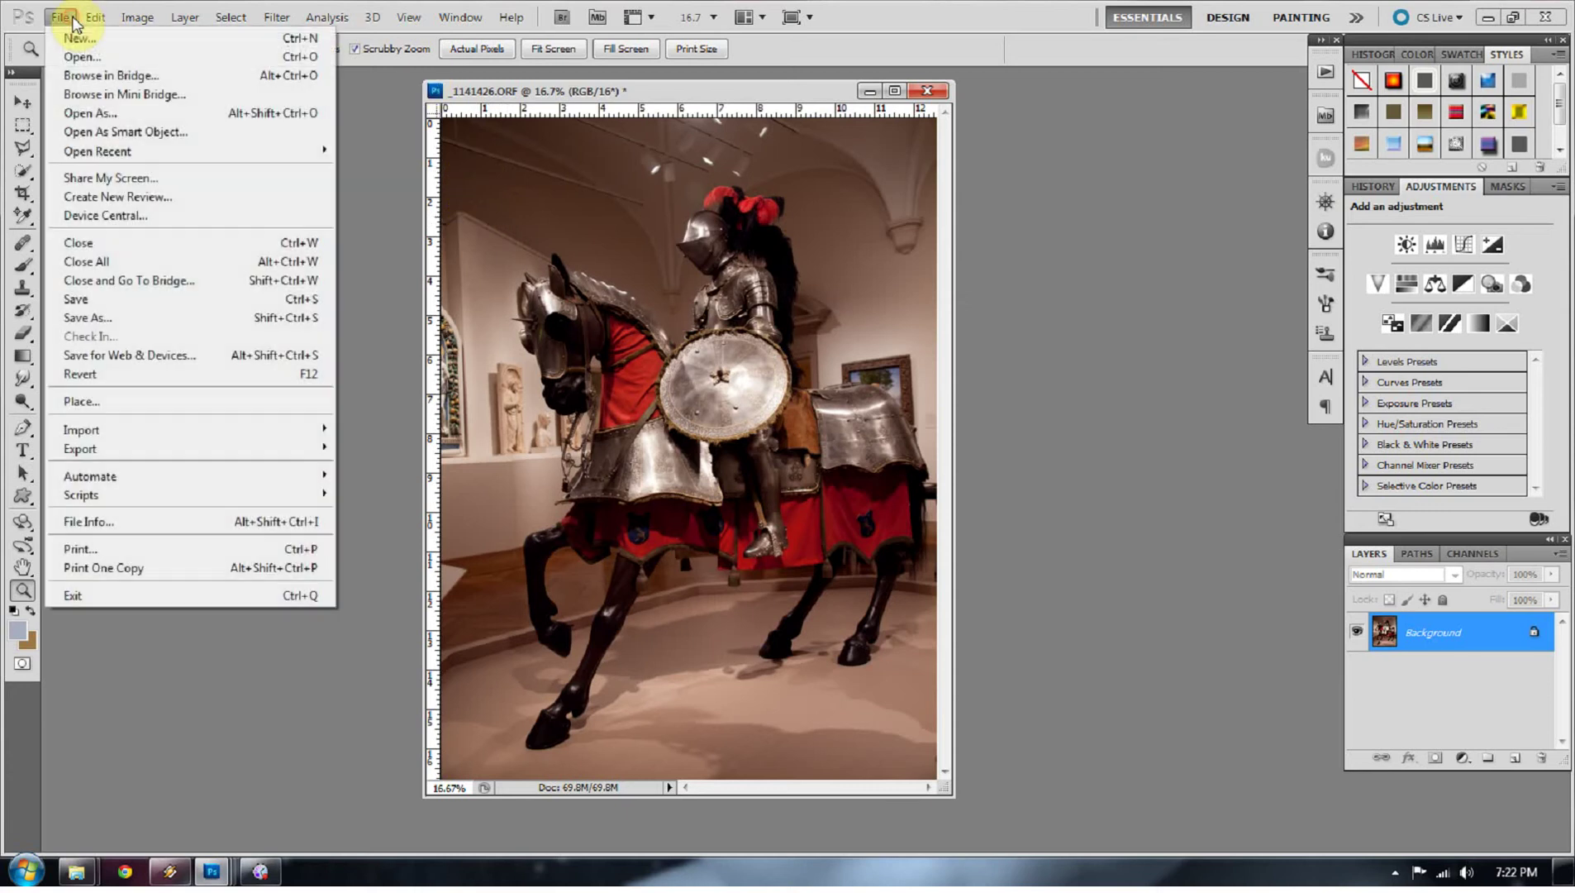
{"action": "left_click", "coordinate": [118, 316]}
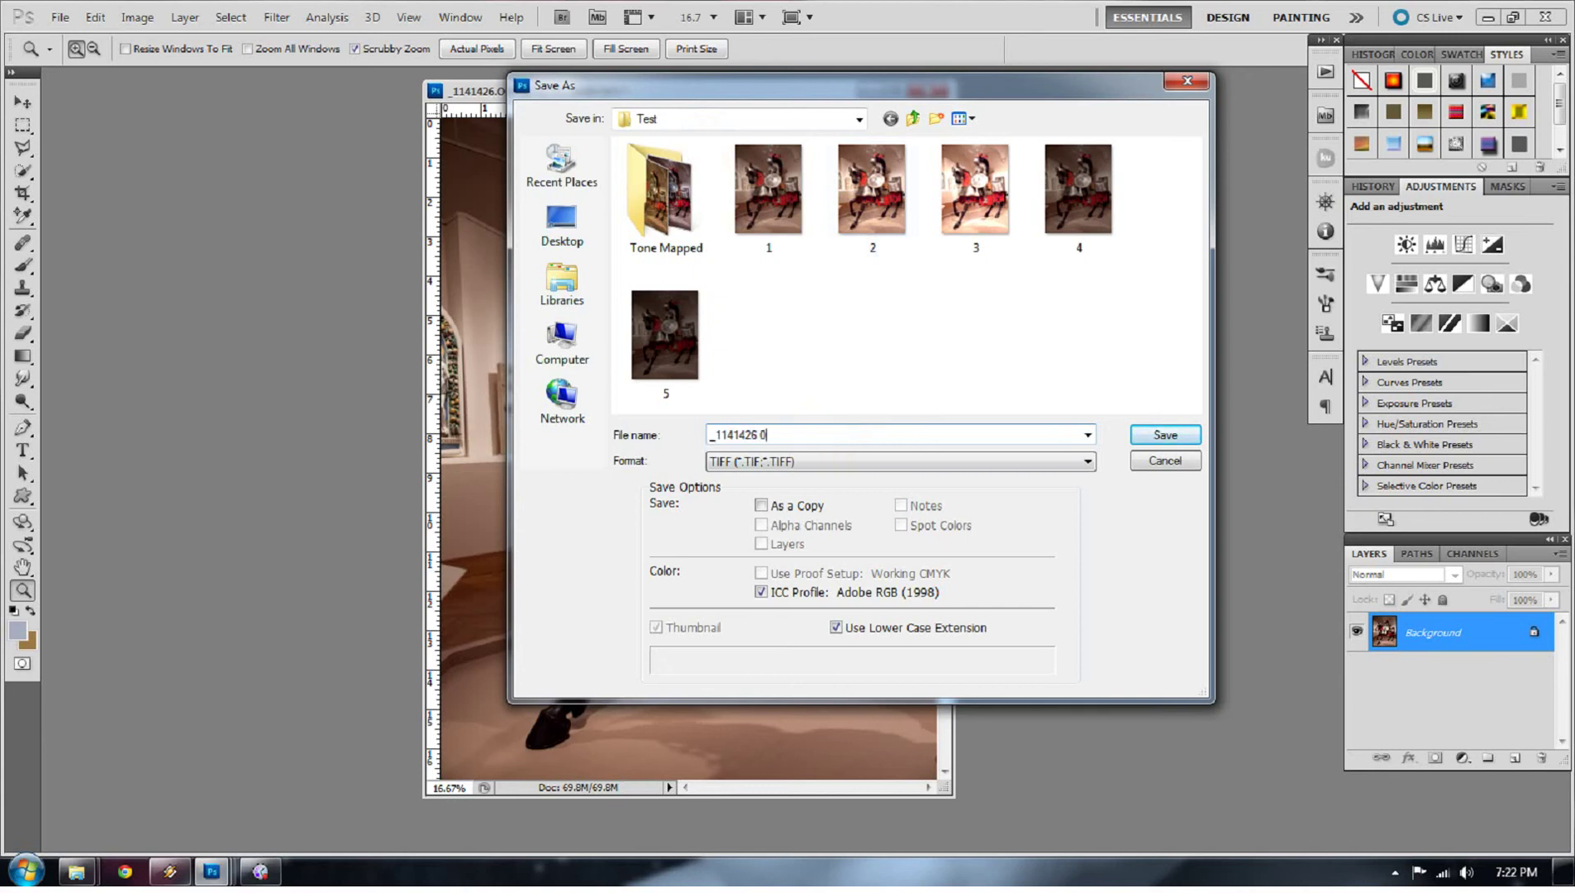
{"action": "key", "text": "Return"}
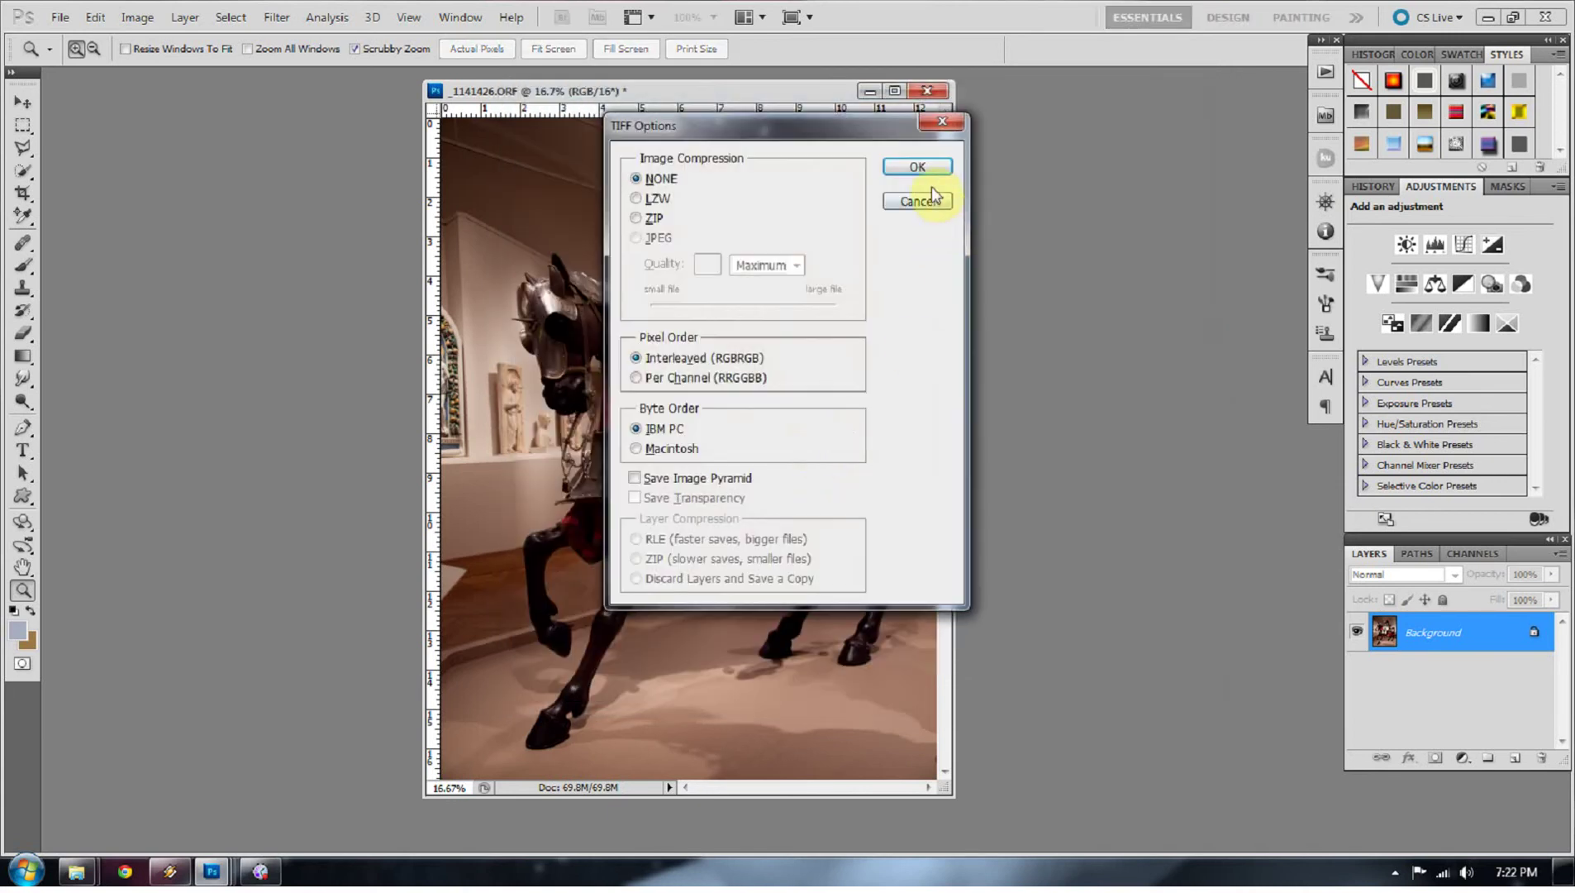
{"action": "left_click", "coordinate": [926, 169]}
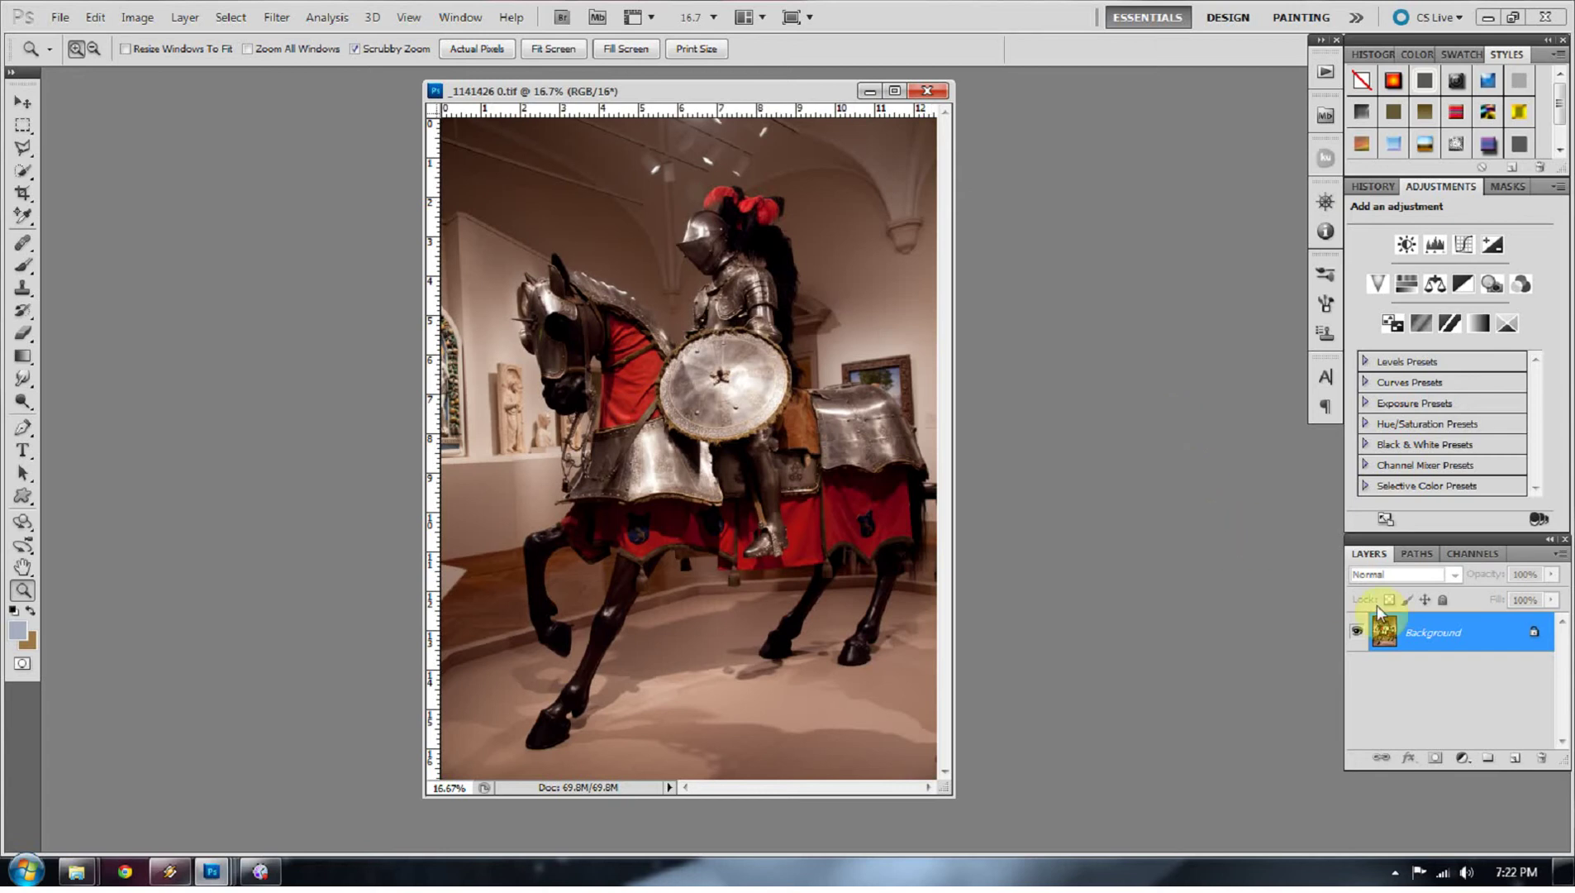
Step: Add a +1 Exposure adjustment layer and merge it into the image
{"action": "left_click", "coordinate": [1466, 764]}
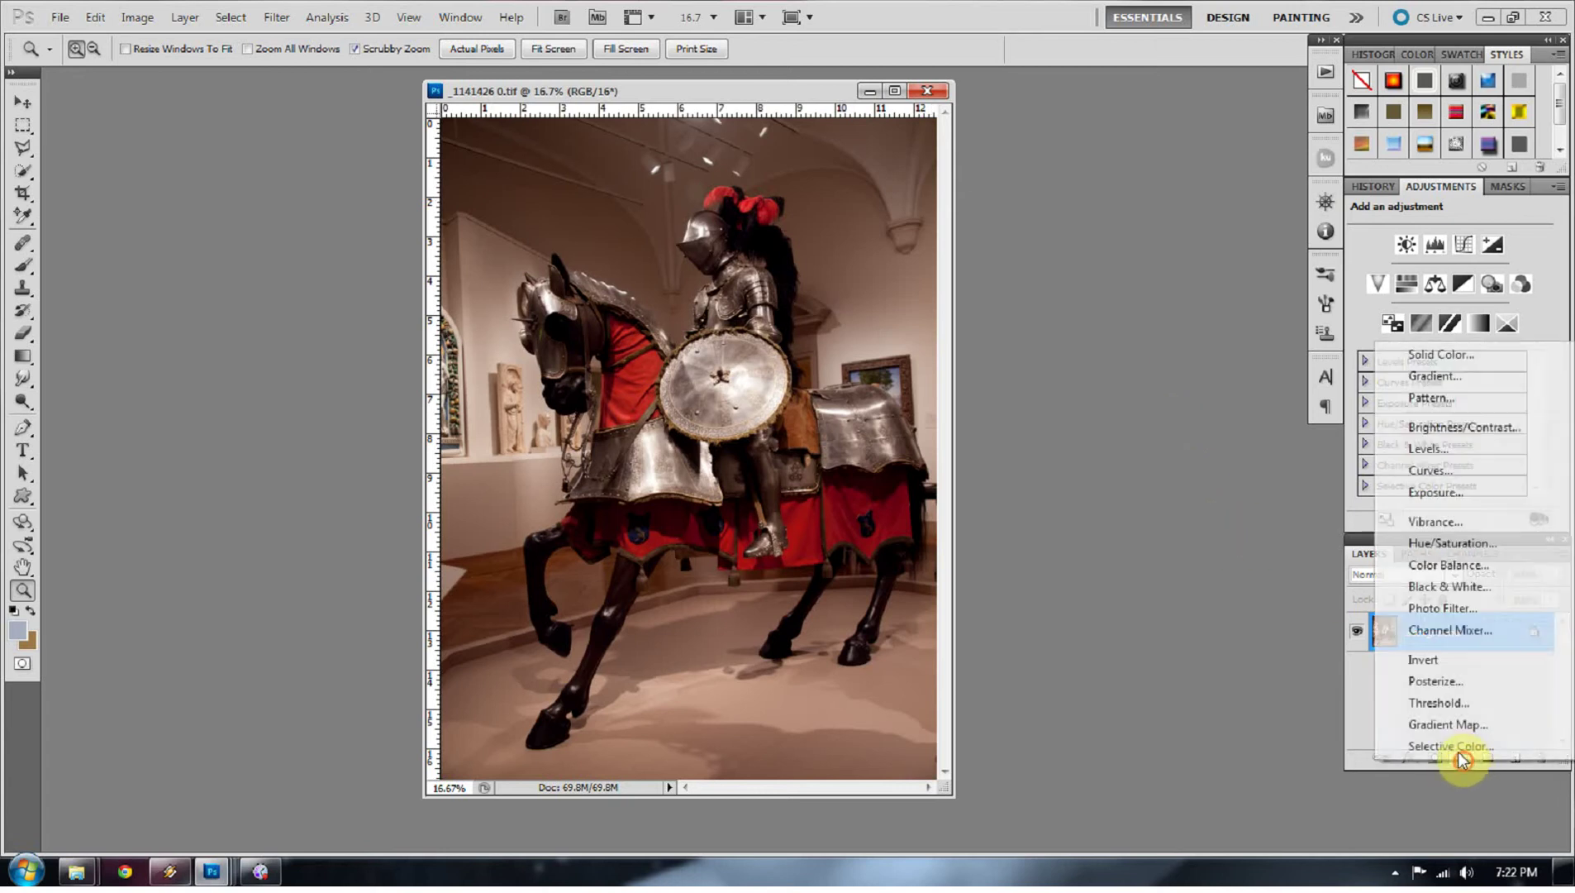
{"action": "left_click", "coordinate": [1454, 490]}
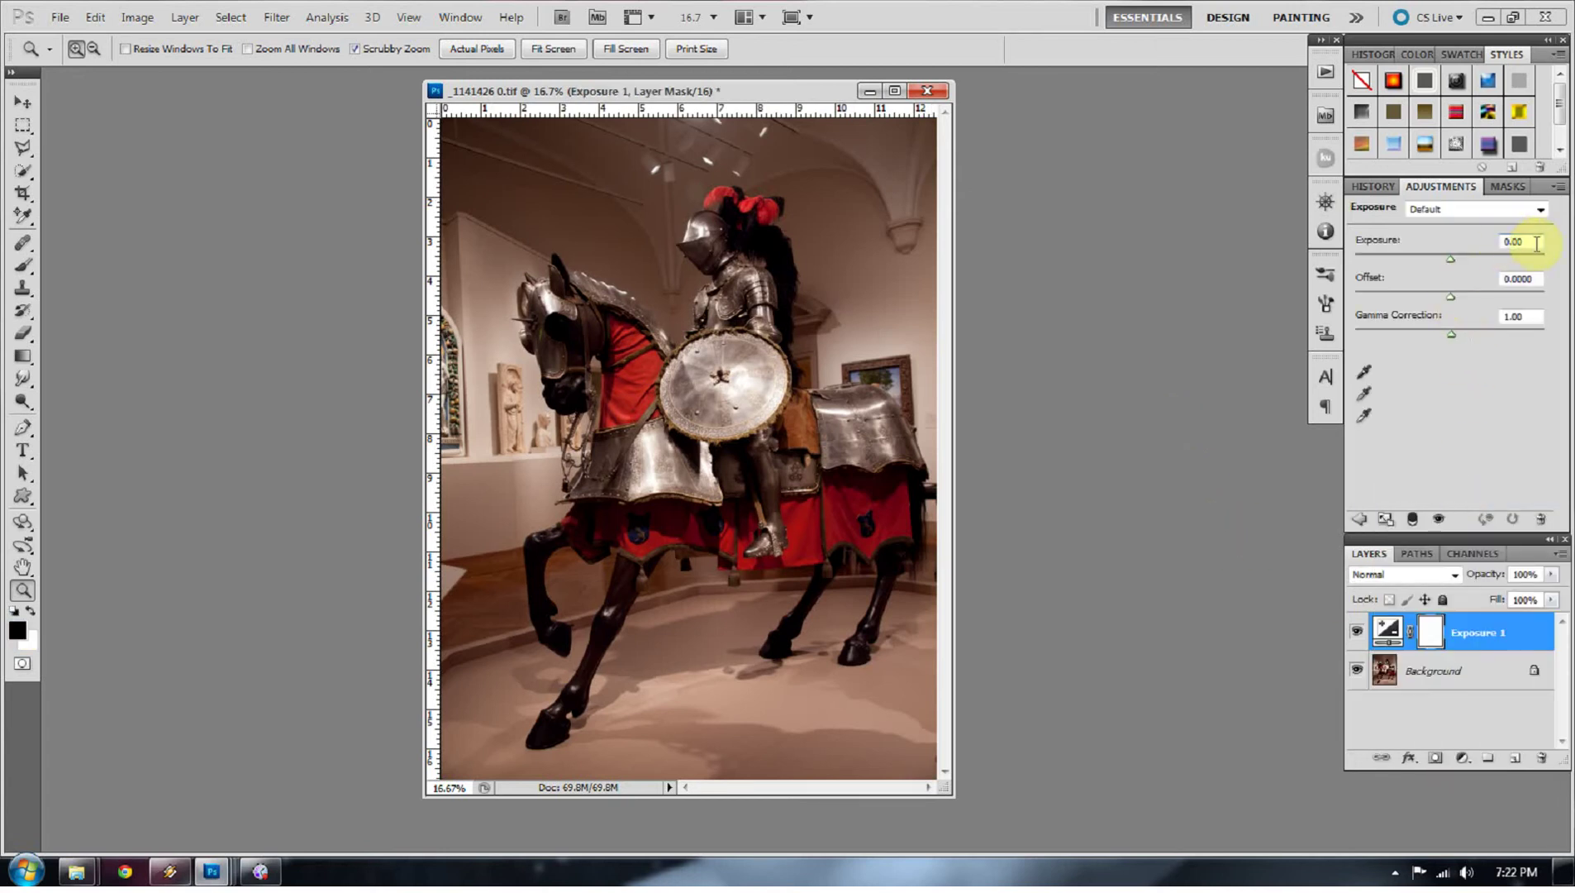
{"action": "type", "text": "+1"}
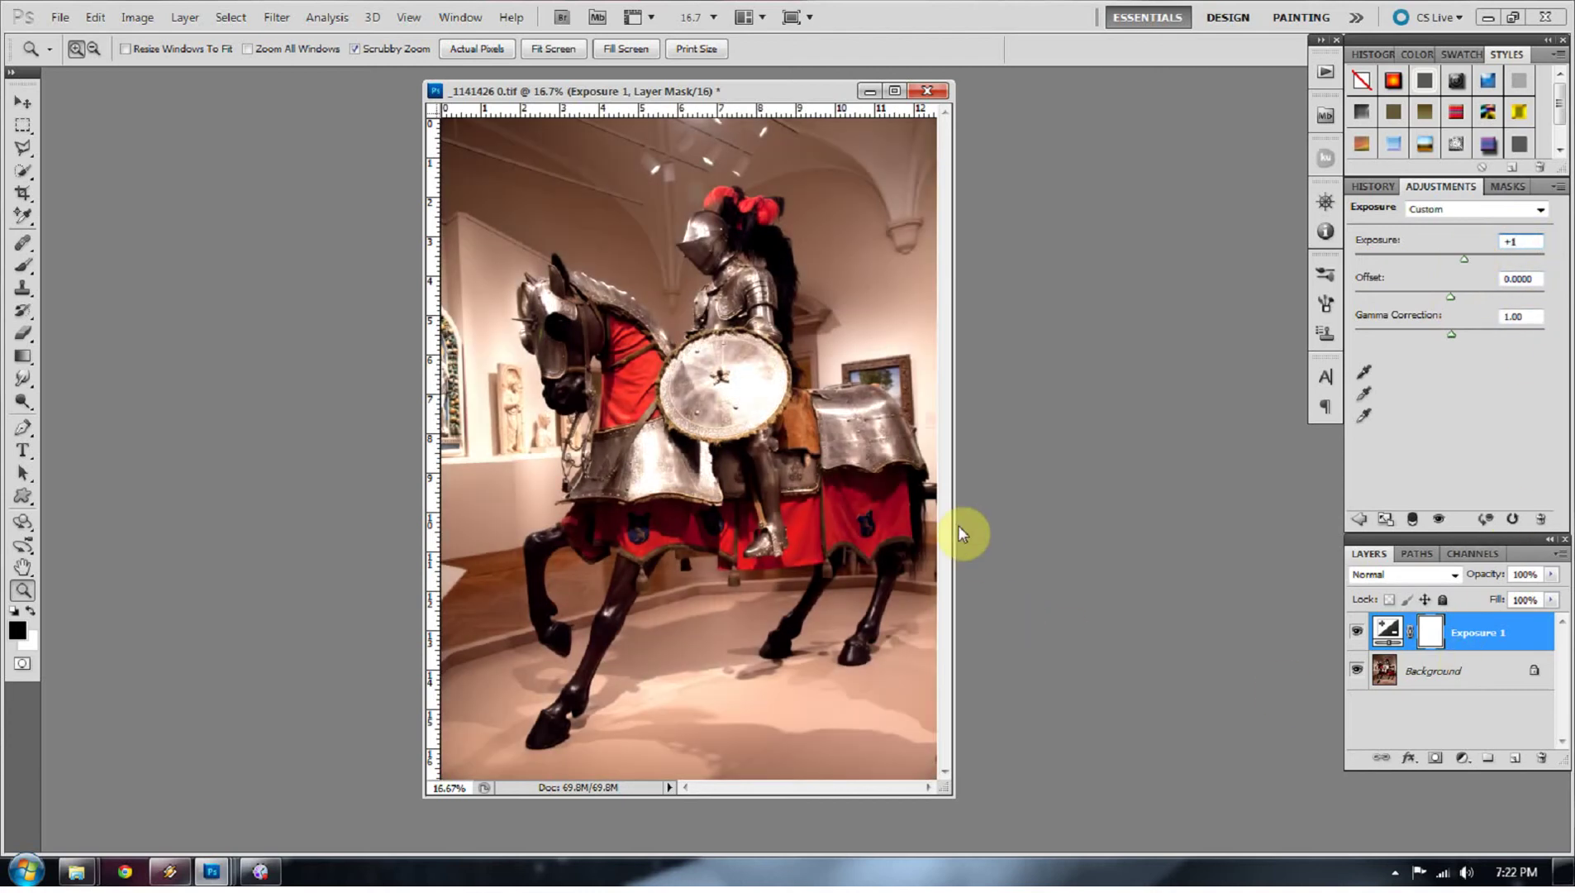
{"action": "key", "text": "Delete"}
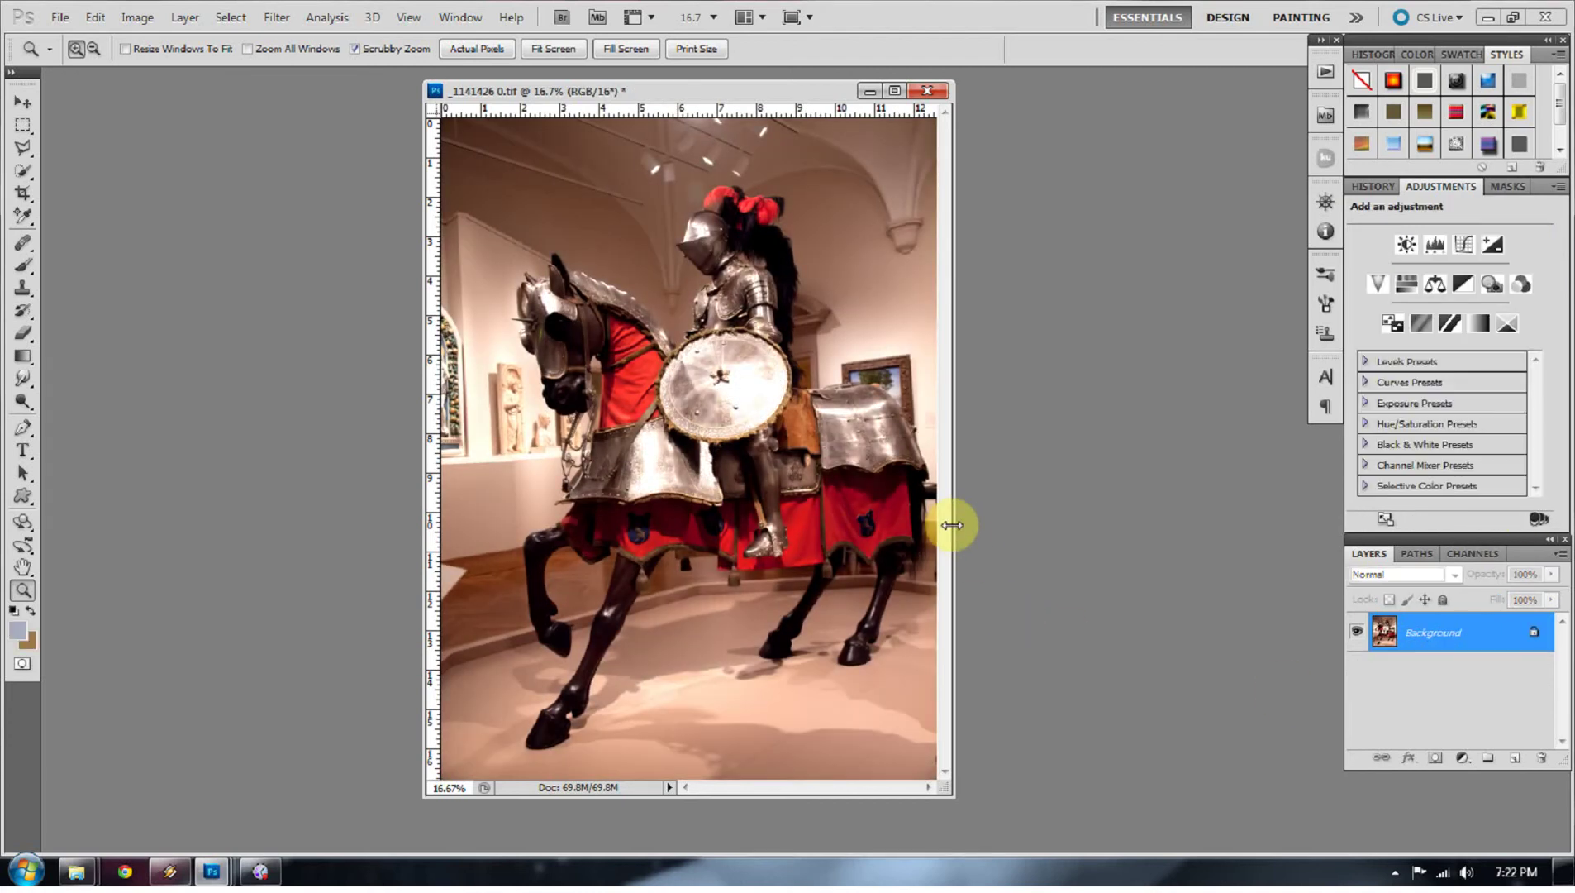
Step: Save the brightened image as the TIFF '_1141426 +1'
{"action": "left_click", "coordinate": [60, 16]}
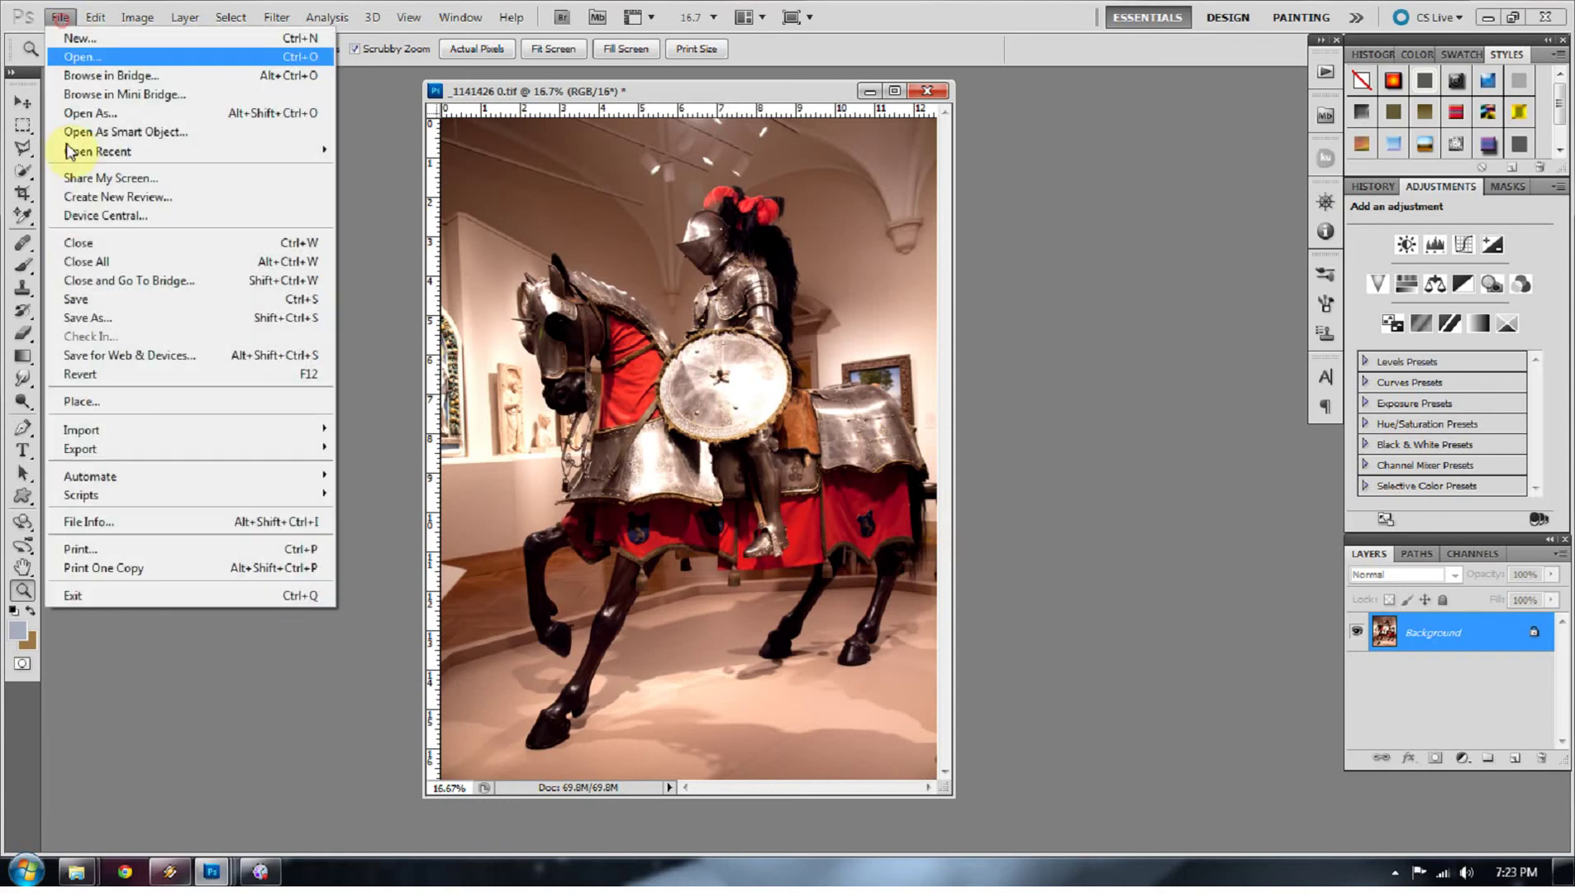
{"action": "left_click", "coordinate": [77, 318]}
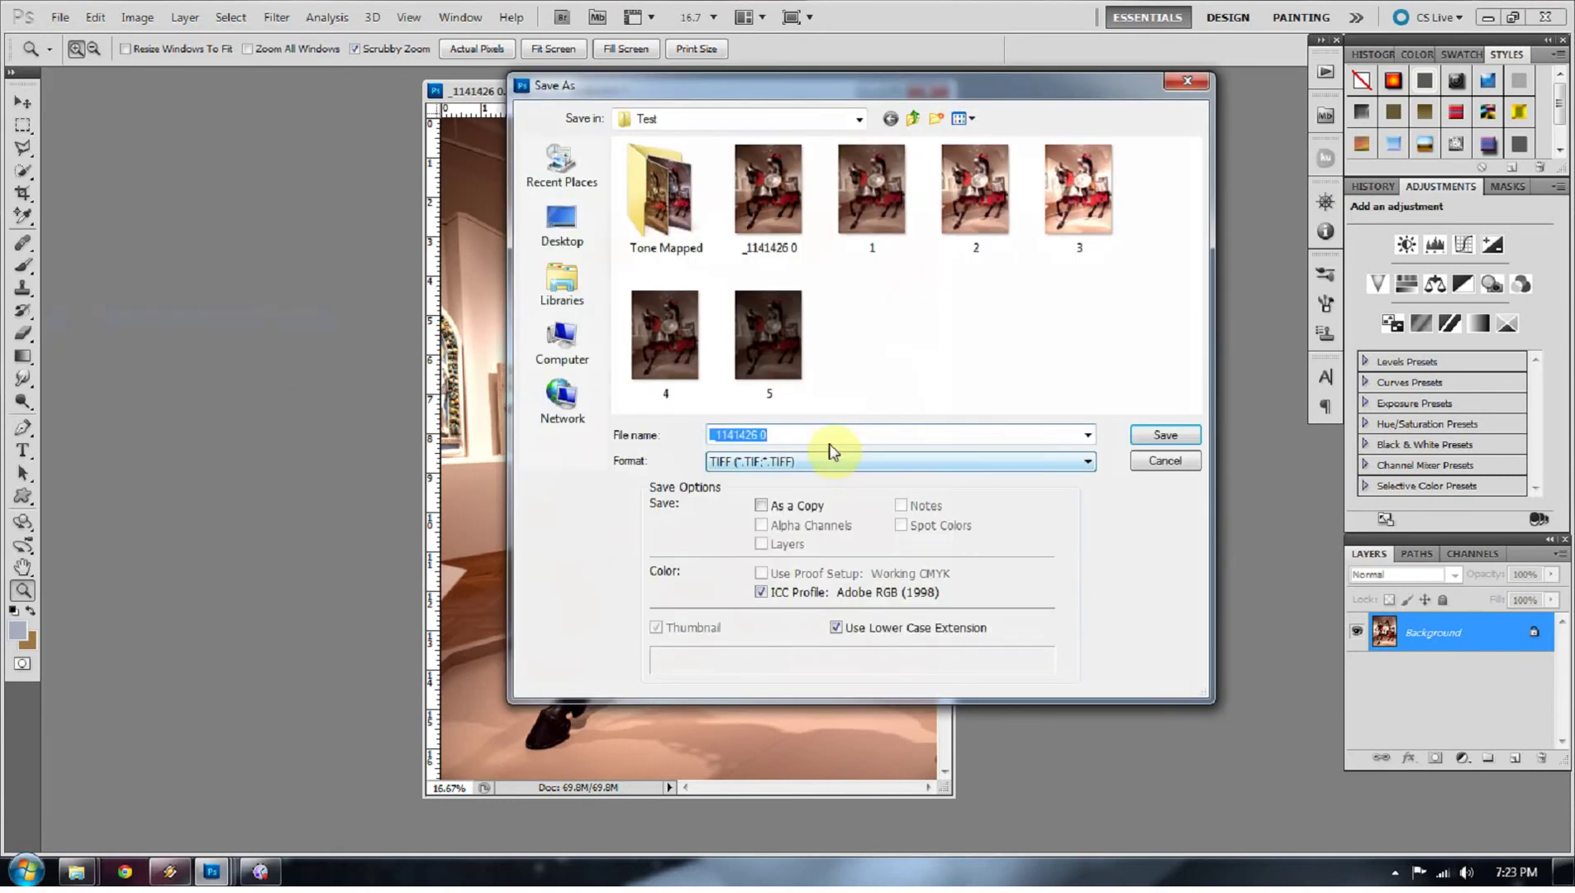
{"action": "key", "text": "BackSpace"}
{"action": "key", "text": "BackSpace"}
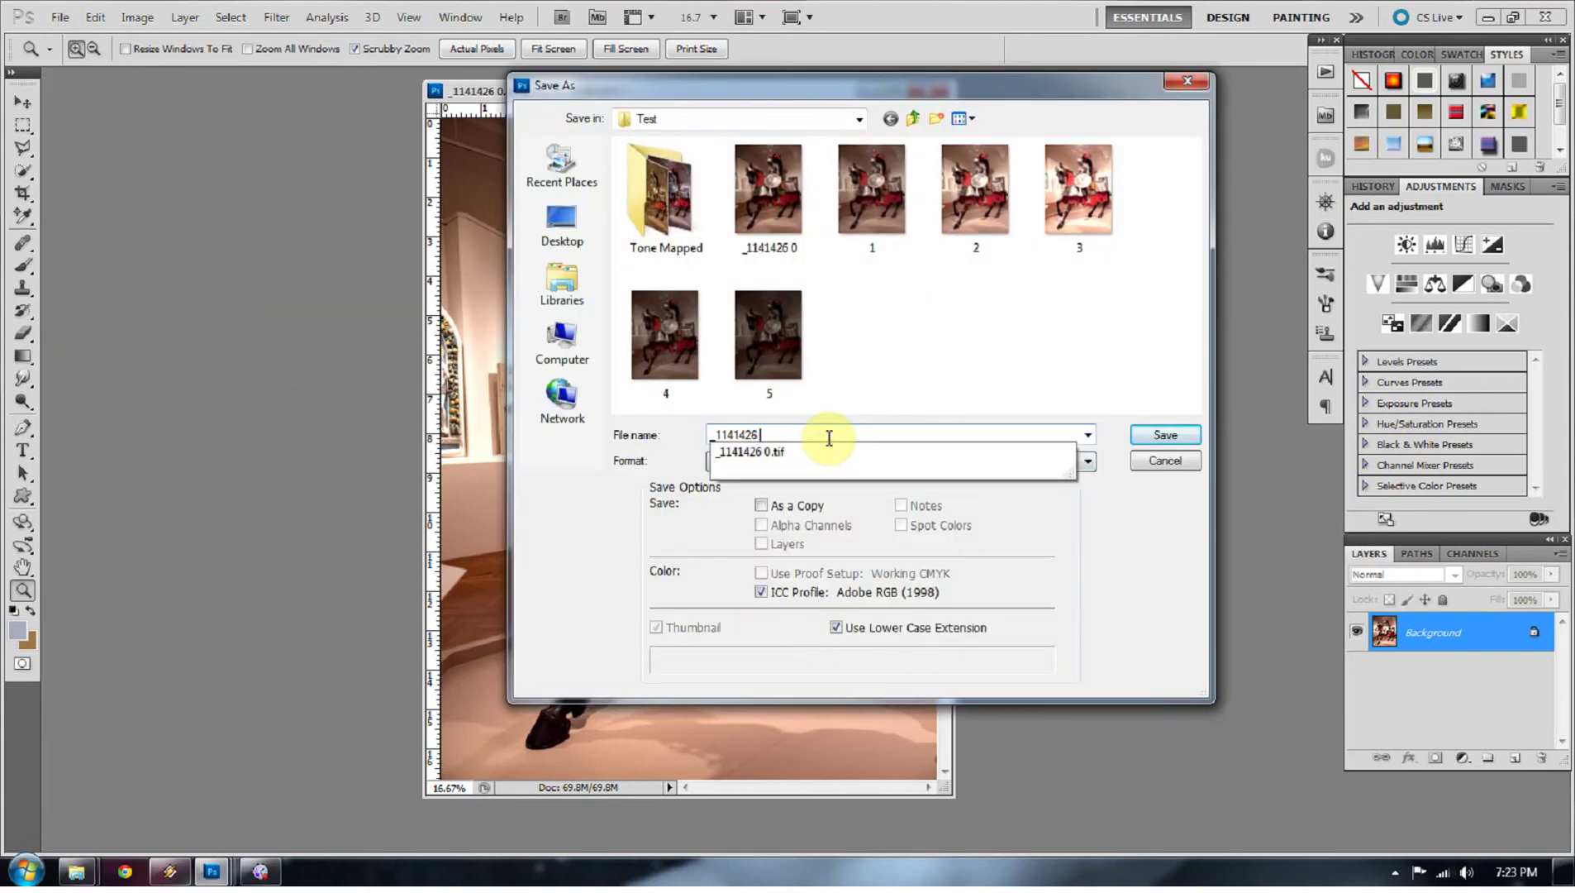
{"action": "type", "text": "+1"}
{"action": "key", "text": "Return"}
{"action": "key", "text": "Return"}
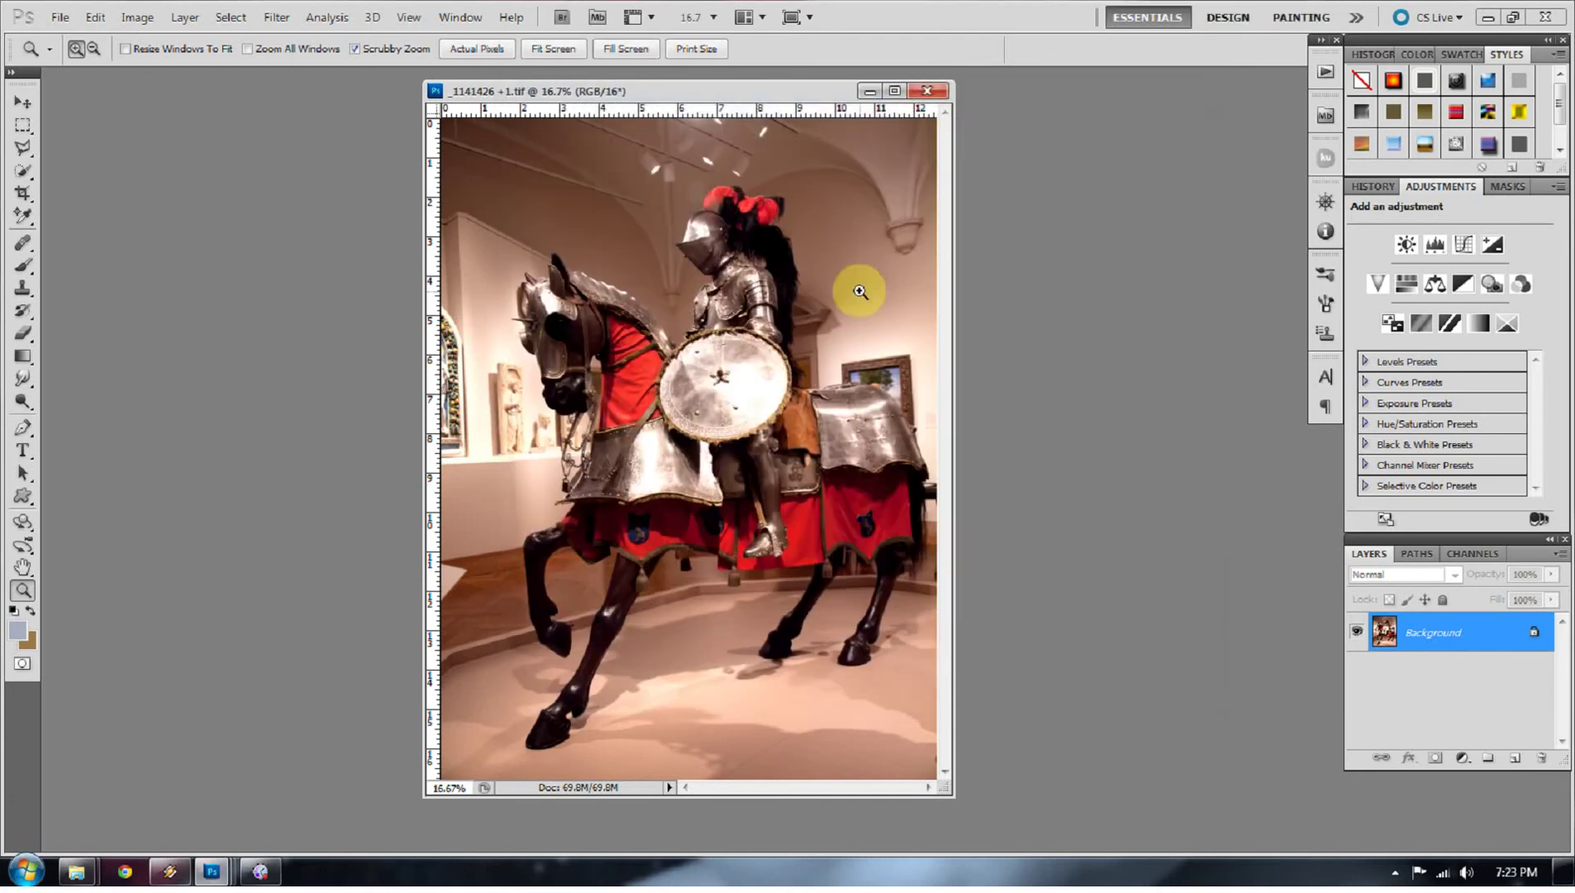
Step: Restore the exposure layer from History, set it to +2, and merge it
{"action": "left_click", "coordinate": [1397, 187]}
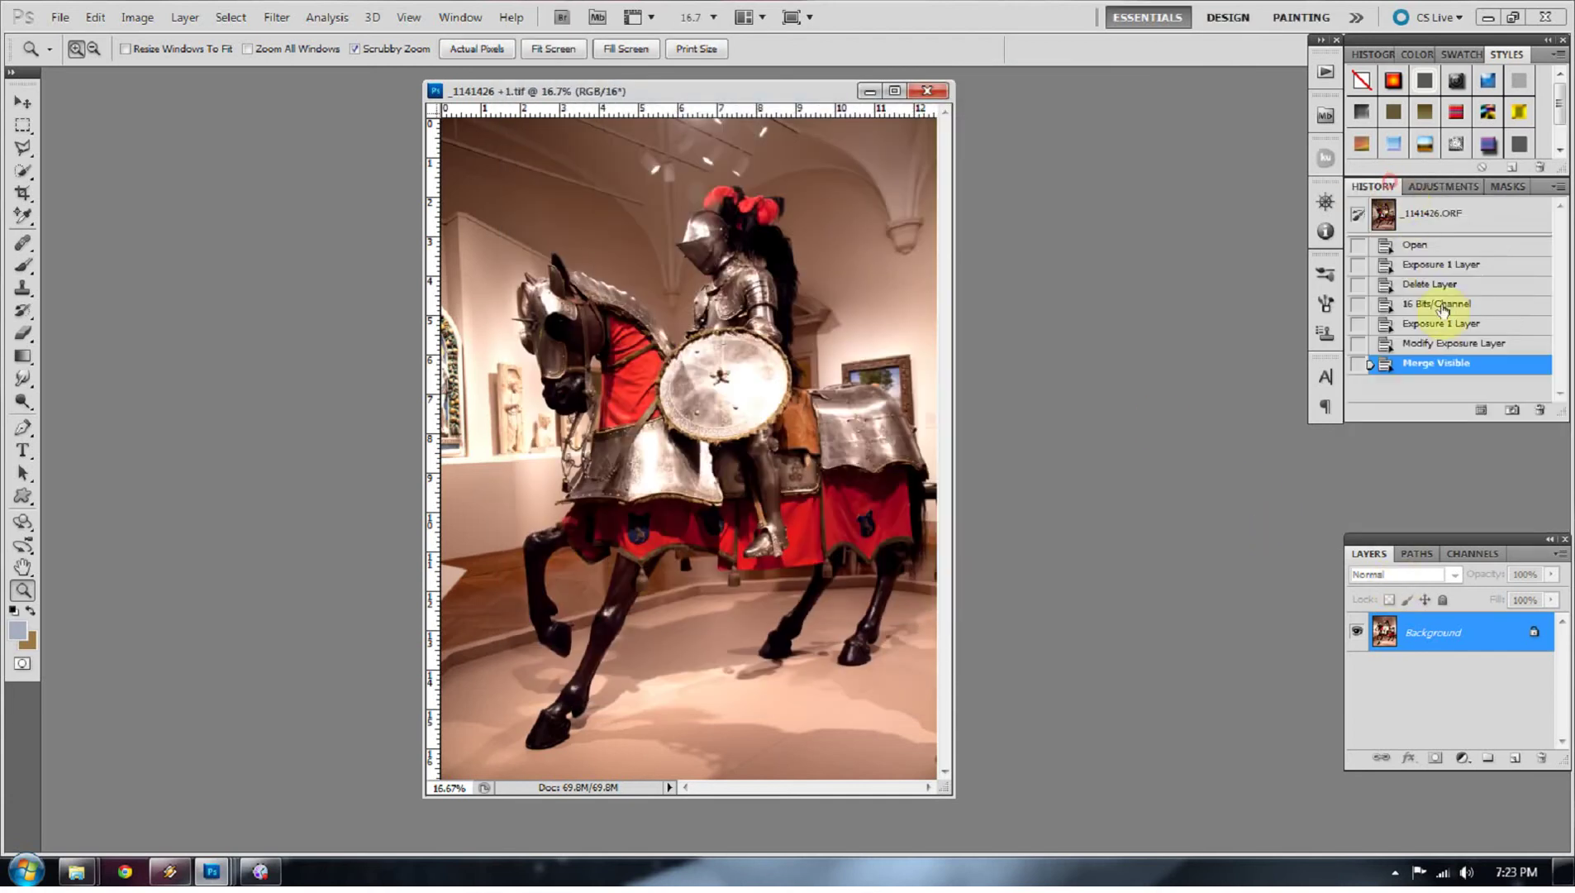
{"action": "left_click", "coordinate": [1453, 343]}
{"action": "left_click", "coordinate": [1389, 633]}
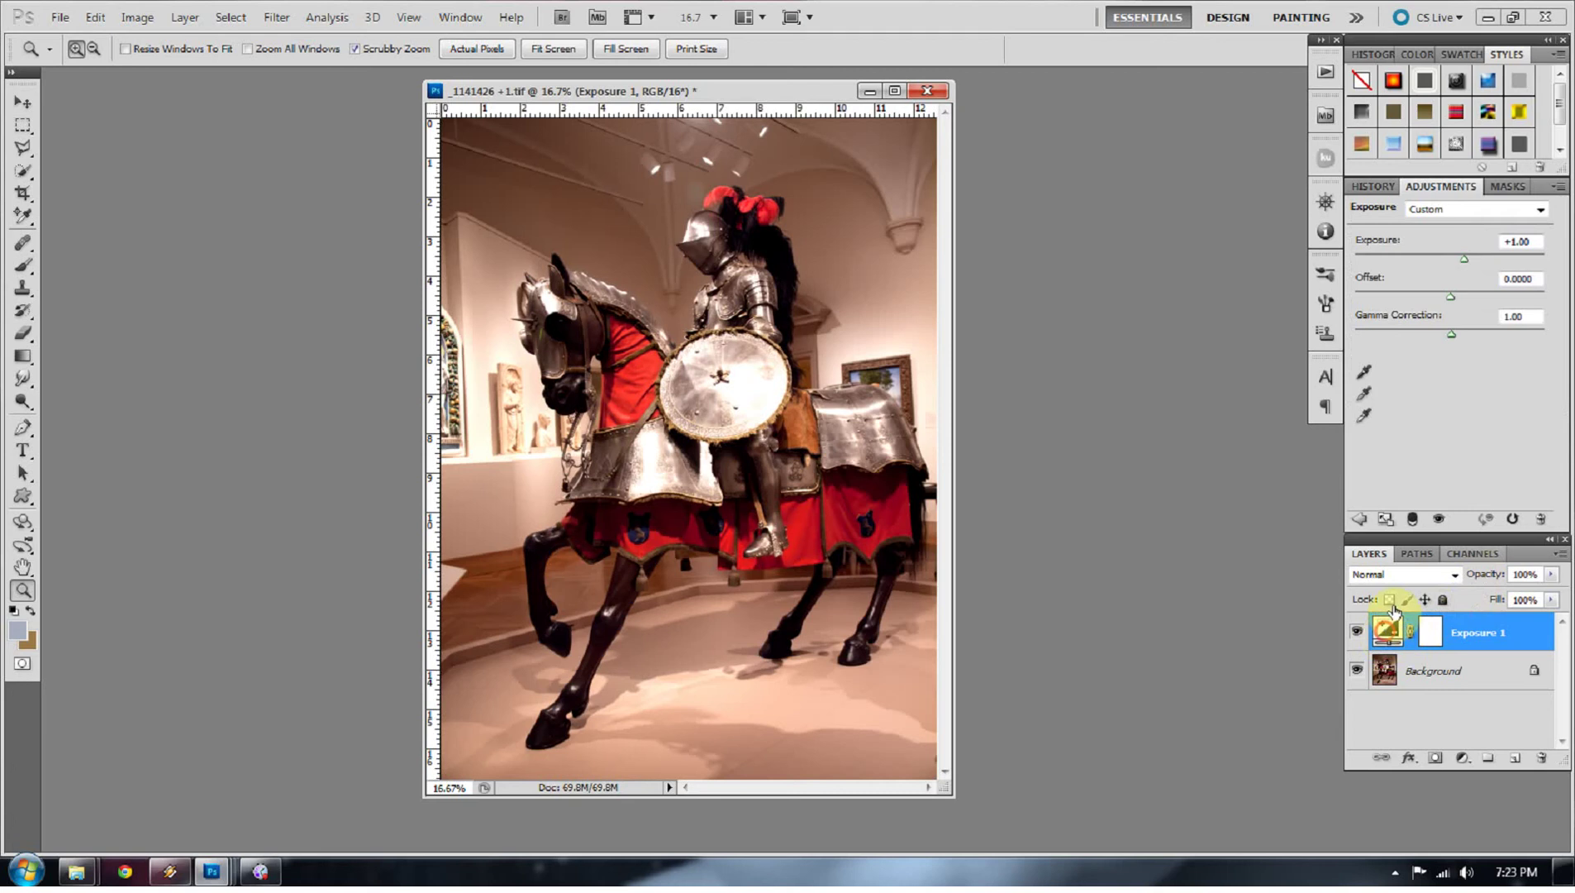
{"action": "type", "text": "+"}
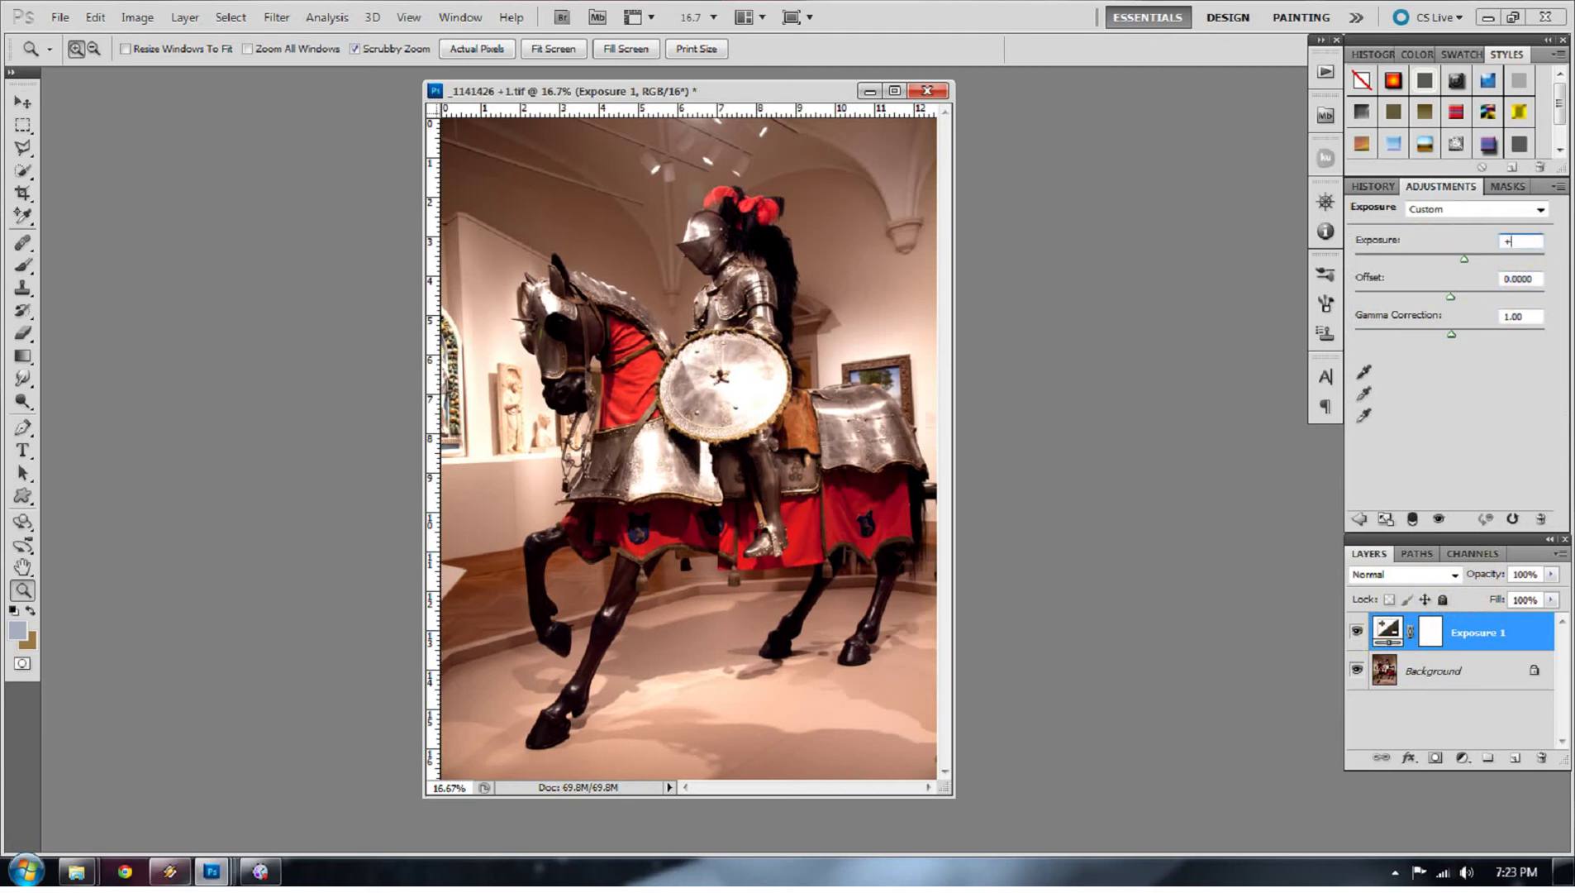
{"action": "type", "text": "2"}
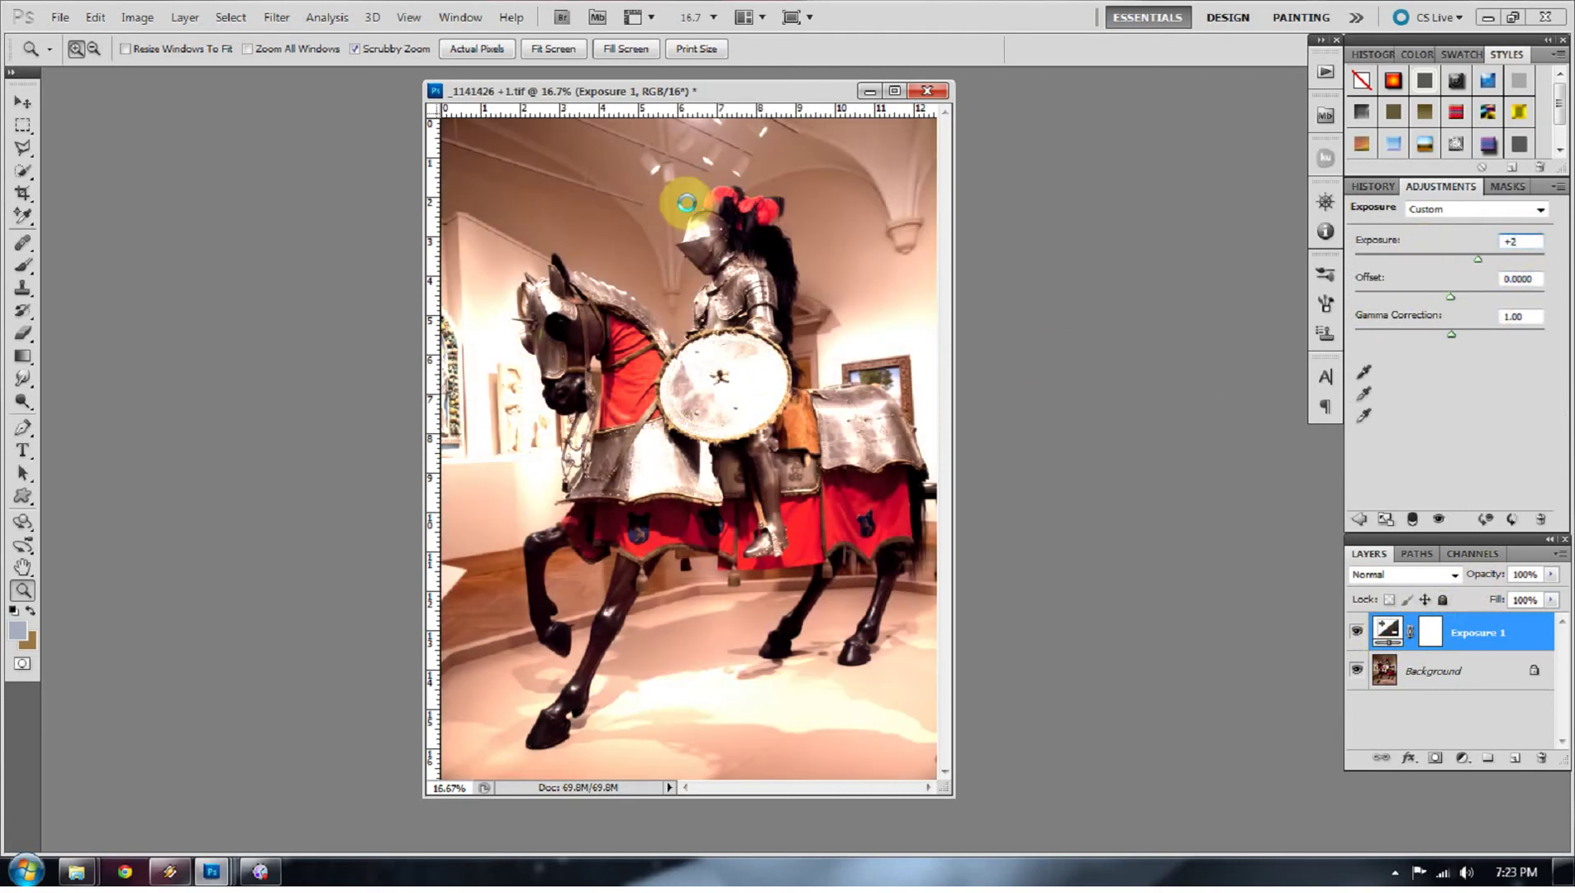
{"action": "key", "text": "Delete"}
Step: Save the +2 version as the TIFF '_1141426 +2'
{"action": "left_click", "coordinate": [60, 17]}
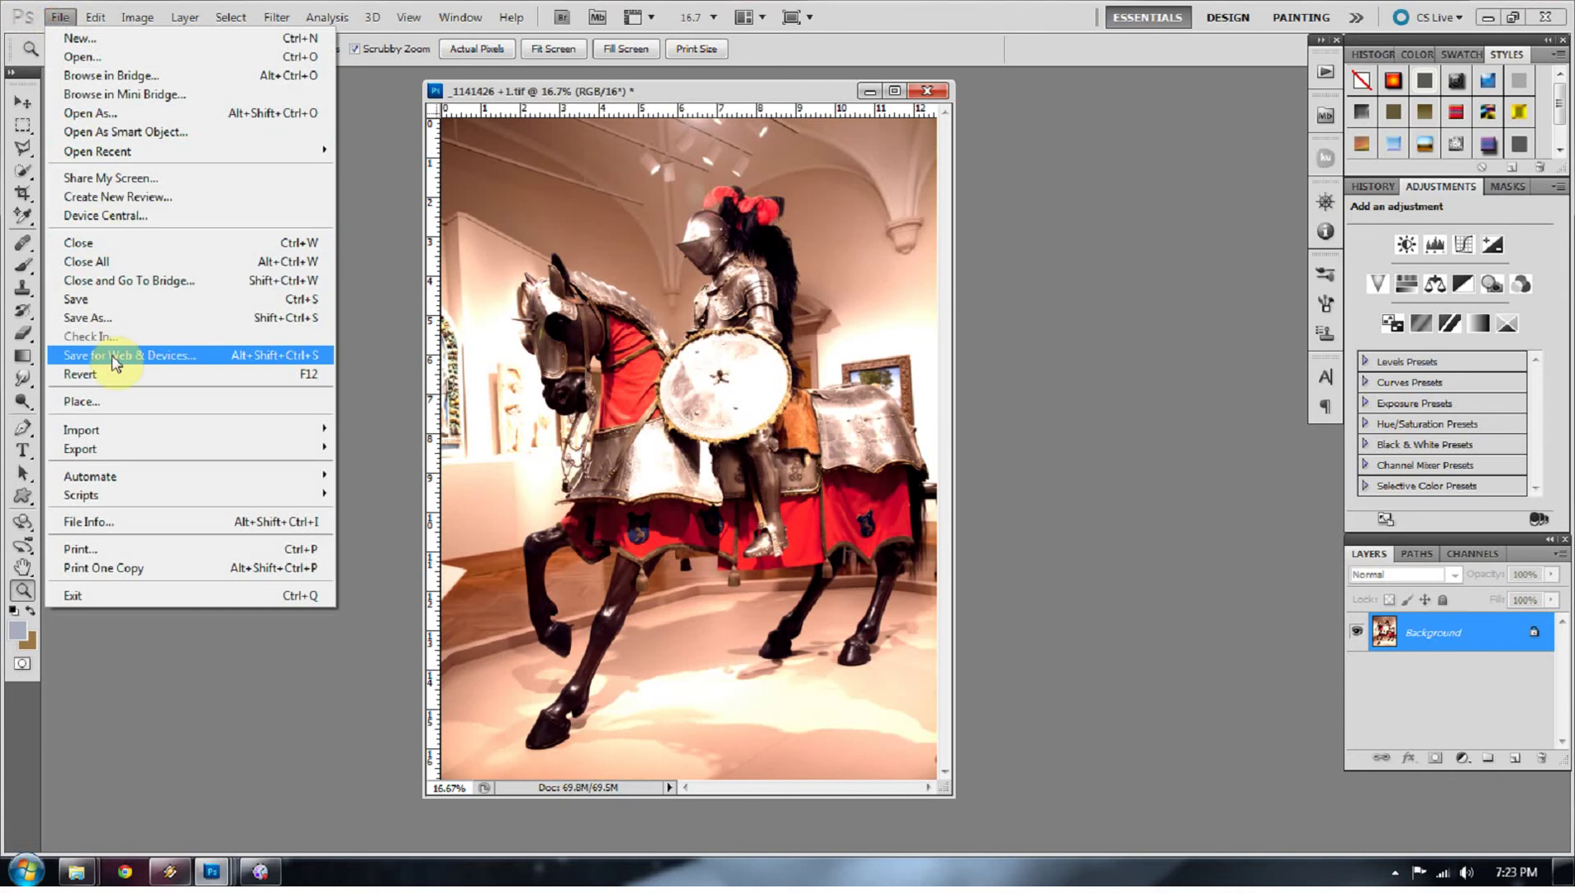
{"action": "left_click", "coordinate": [100, 325]}
{"action": "left_click", "coordinate": [833, 432]}
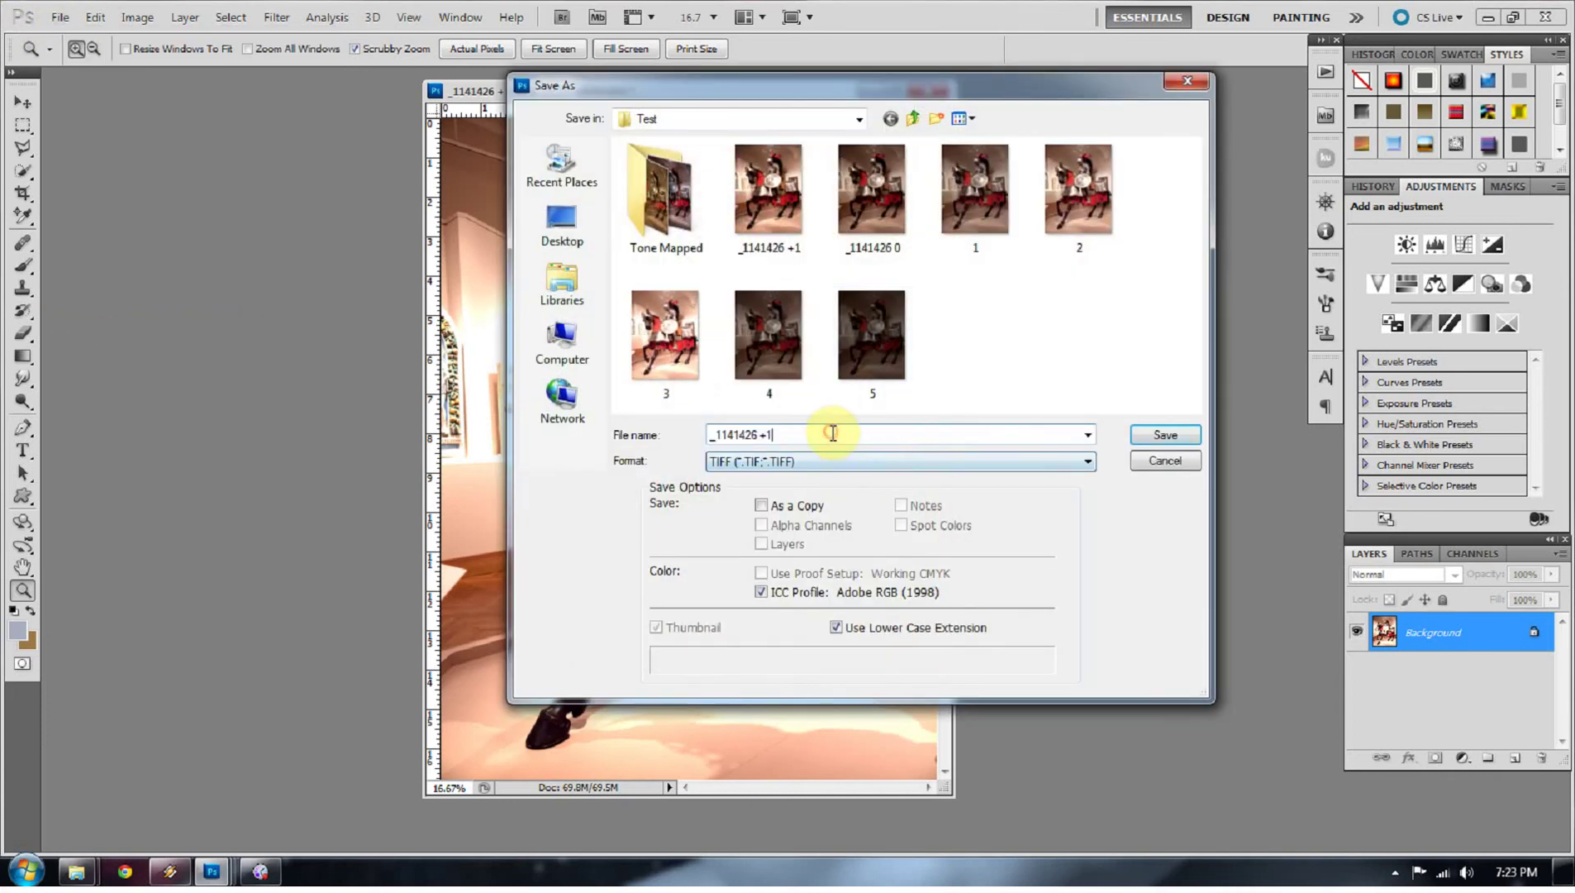
{"action": "key", "text": "BackSpace"}
{"action": "type", "text": "2"}
{"action": "left_click", "coordinate": [1148, 438]}
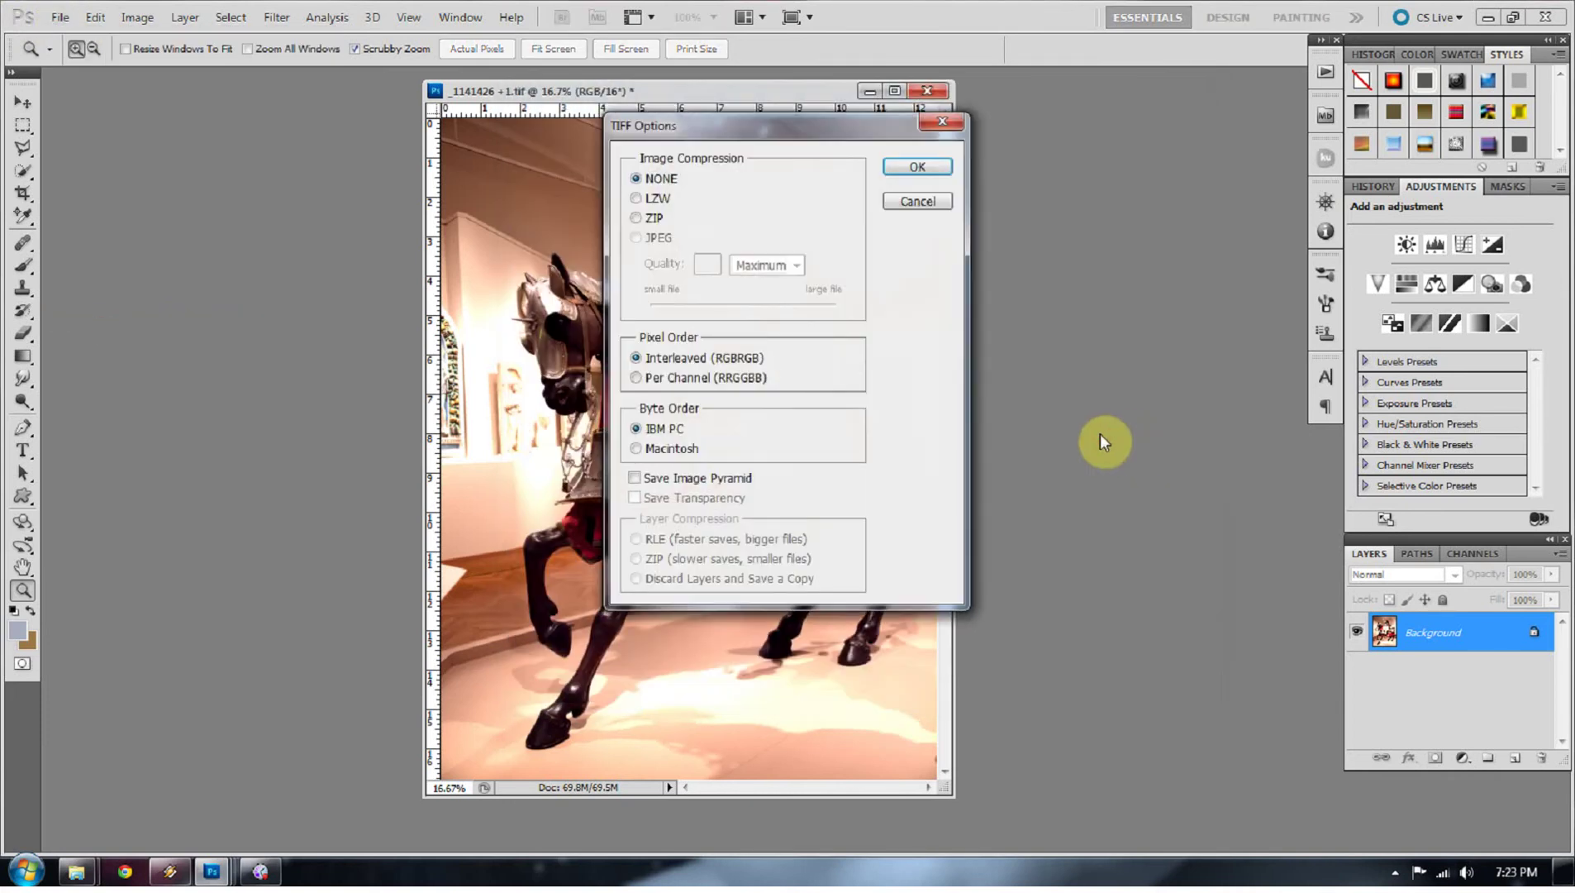
{"action": "left_click", "coordinate": [915, 171]}
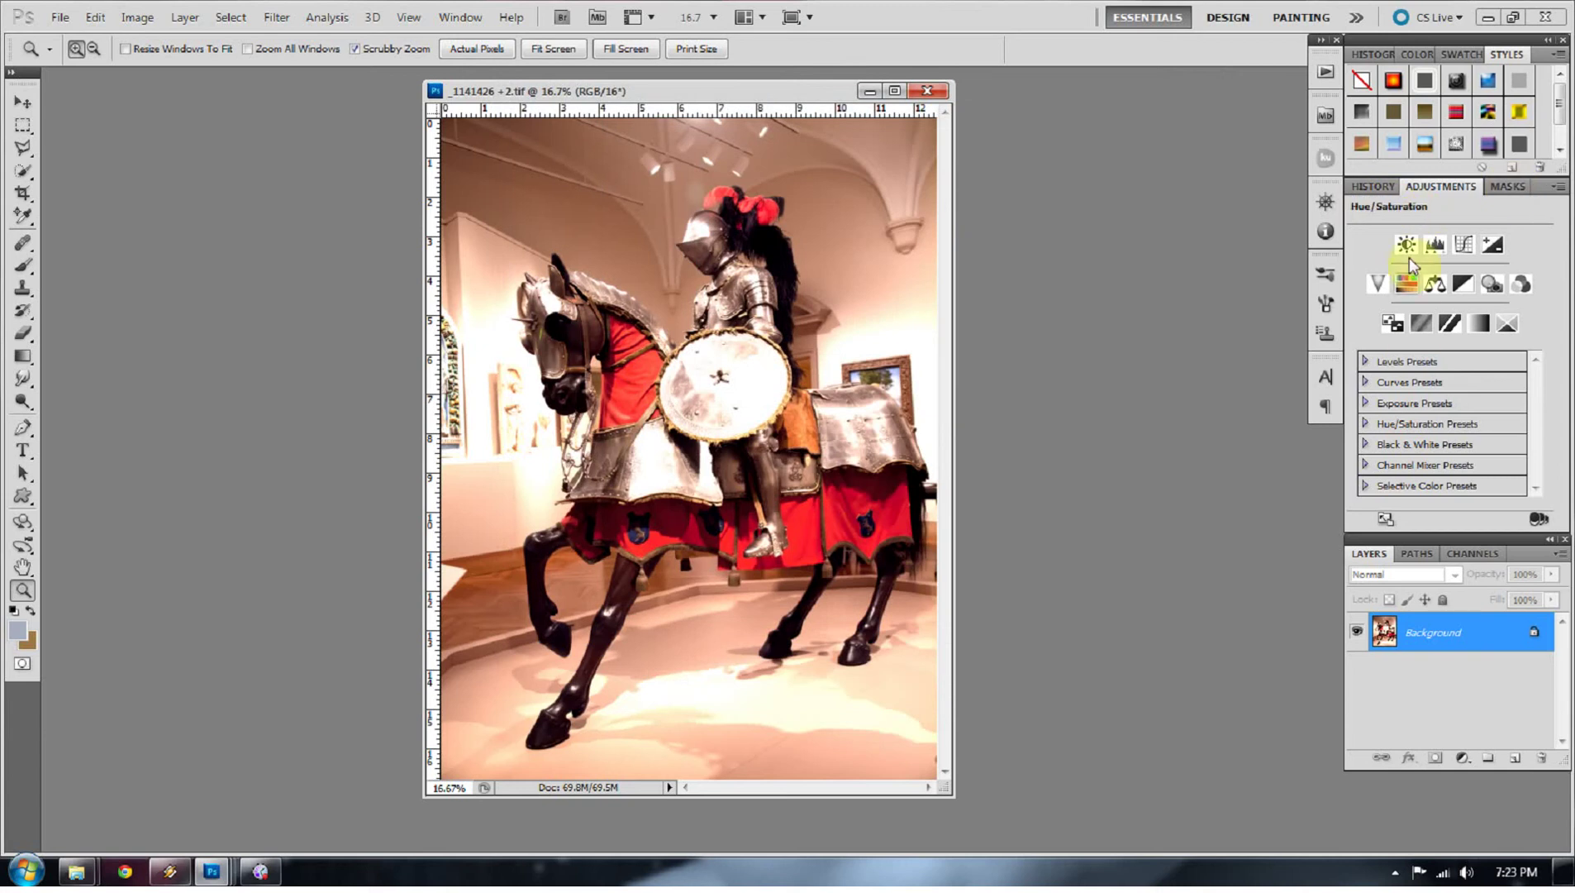
Step: Step back in History, set the exposure layer to -1, and merge visible
{"action": "left_click", "coordinate": [1374, 187]}
{"action": "left_click", "coordinate": [1455, 362]}
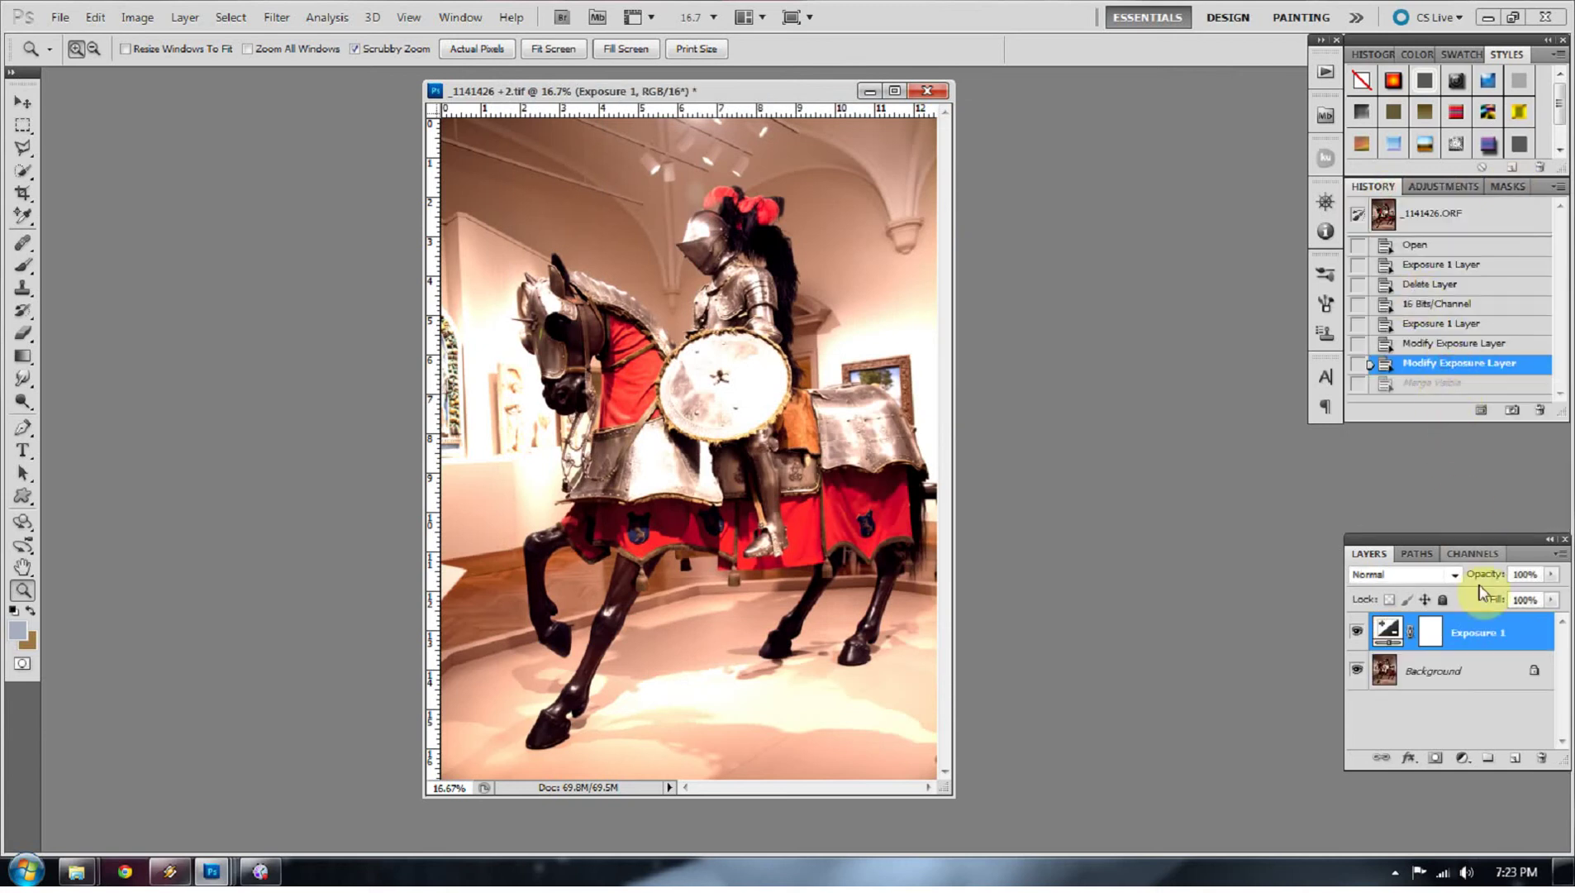
{"action": "left_click", "coordinate": [1405, 641]}
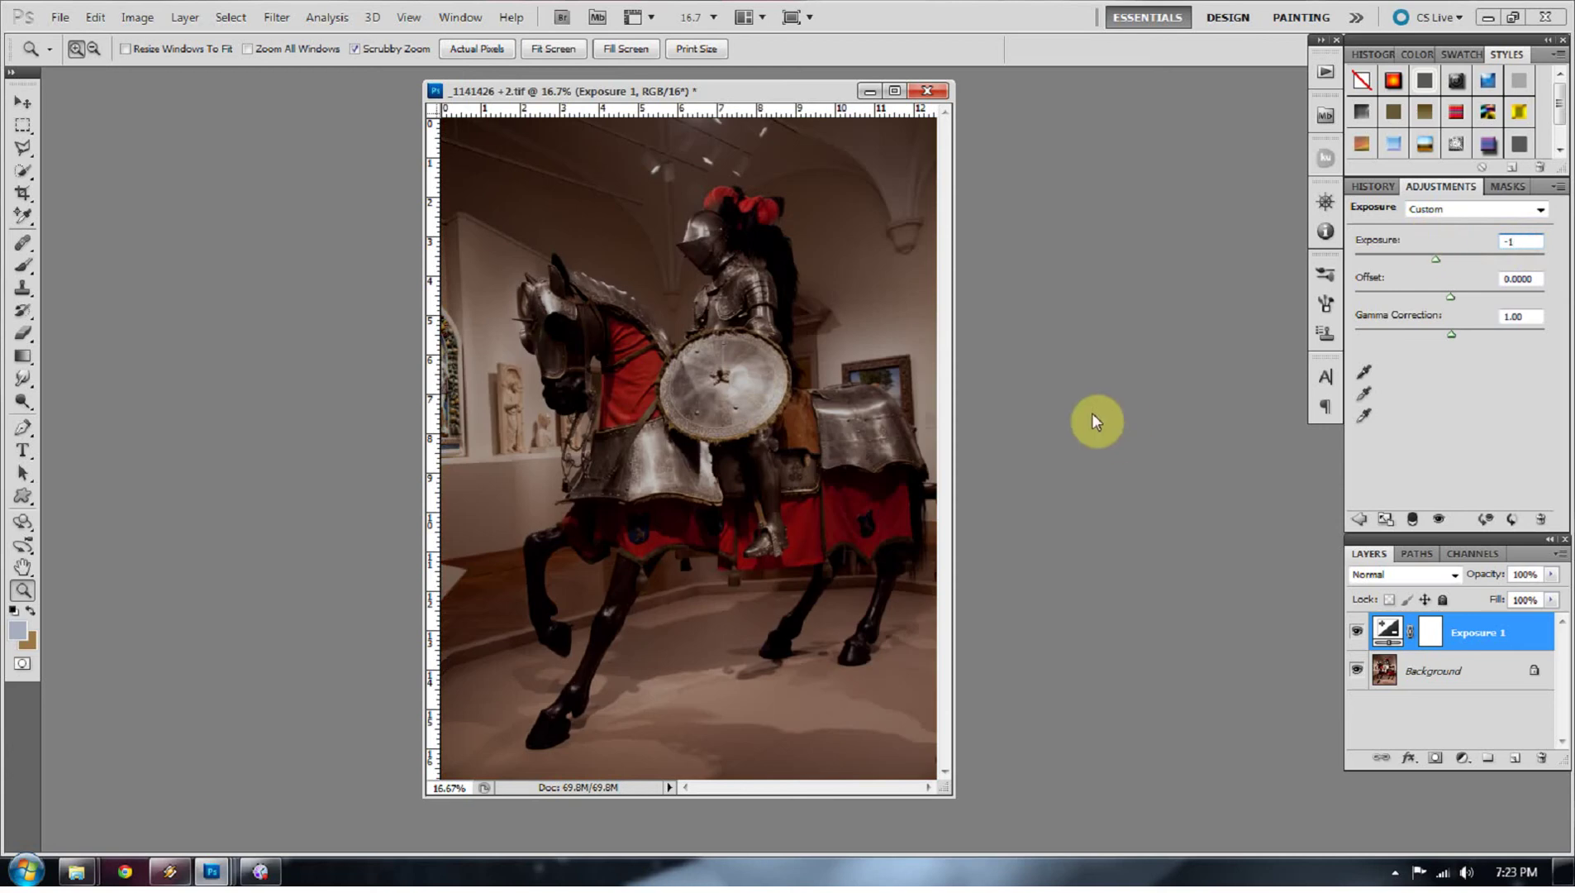
{"action": "key", "text": "ctrl+shift+e"}
Step: Save the darker version as the TIFF '_1141426 -1'
{"action": "left_click", "coordinate": [61, 17]}
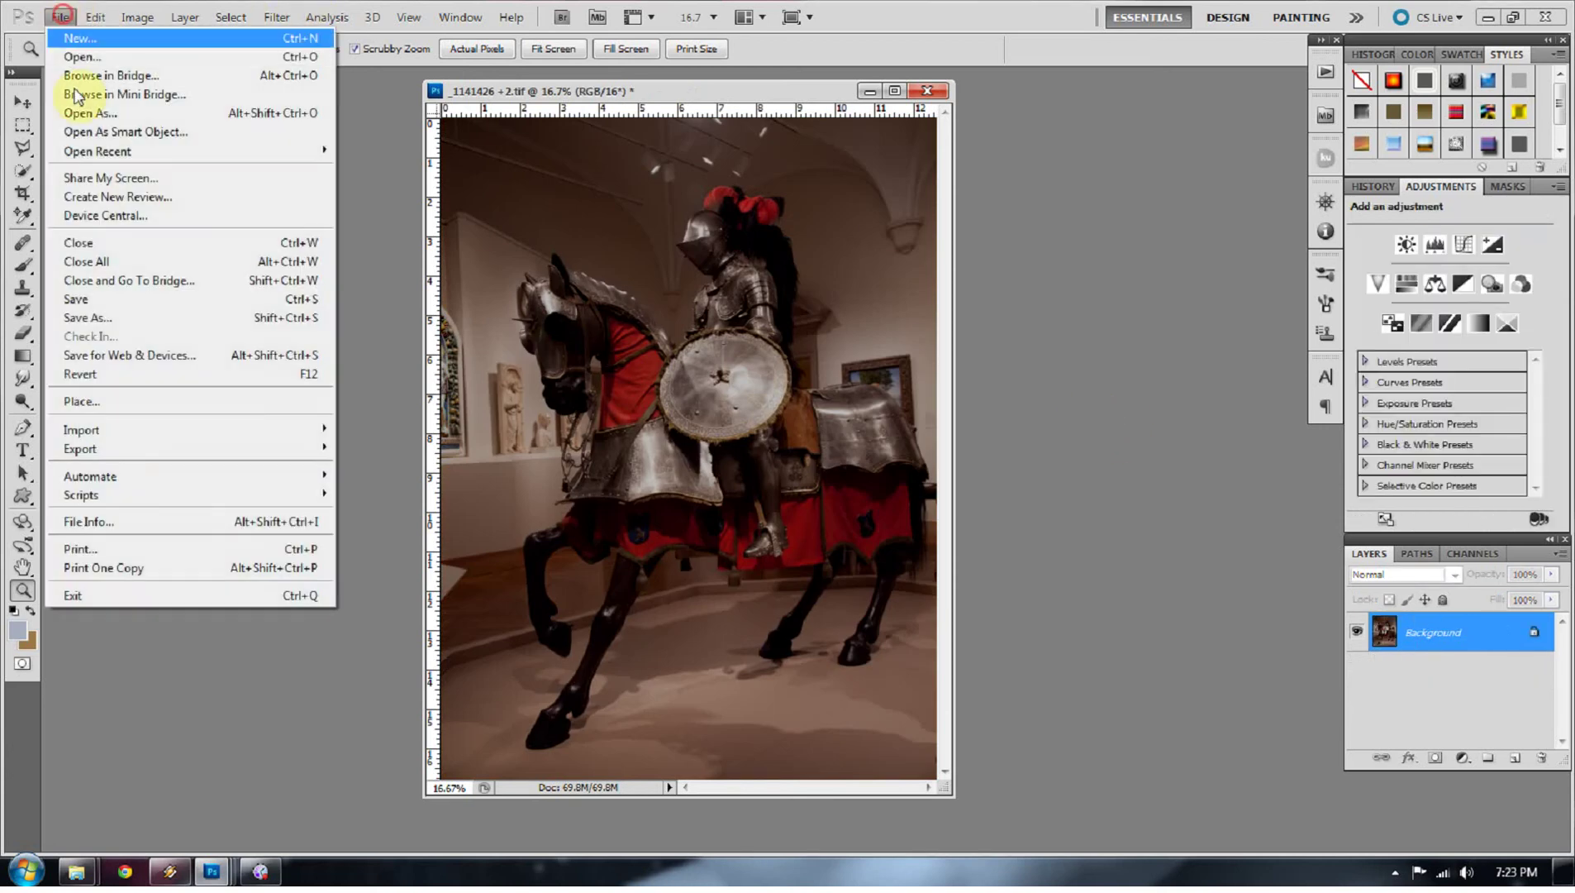
{"action": "left_click", "coordinate": [75, 318]}
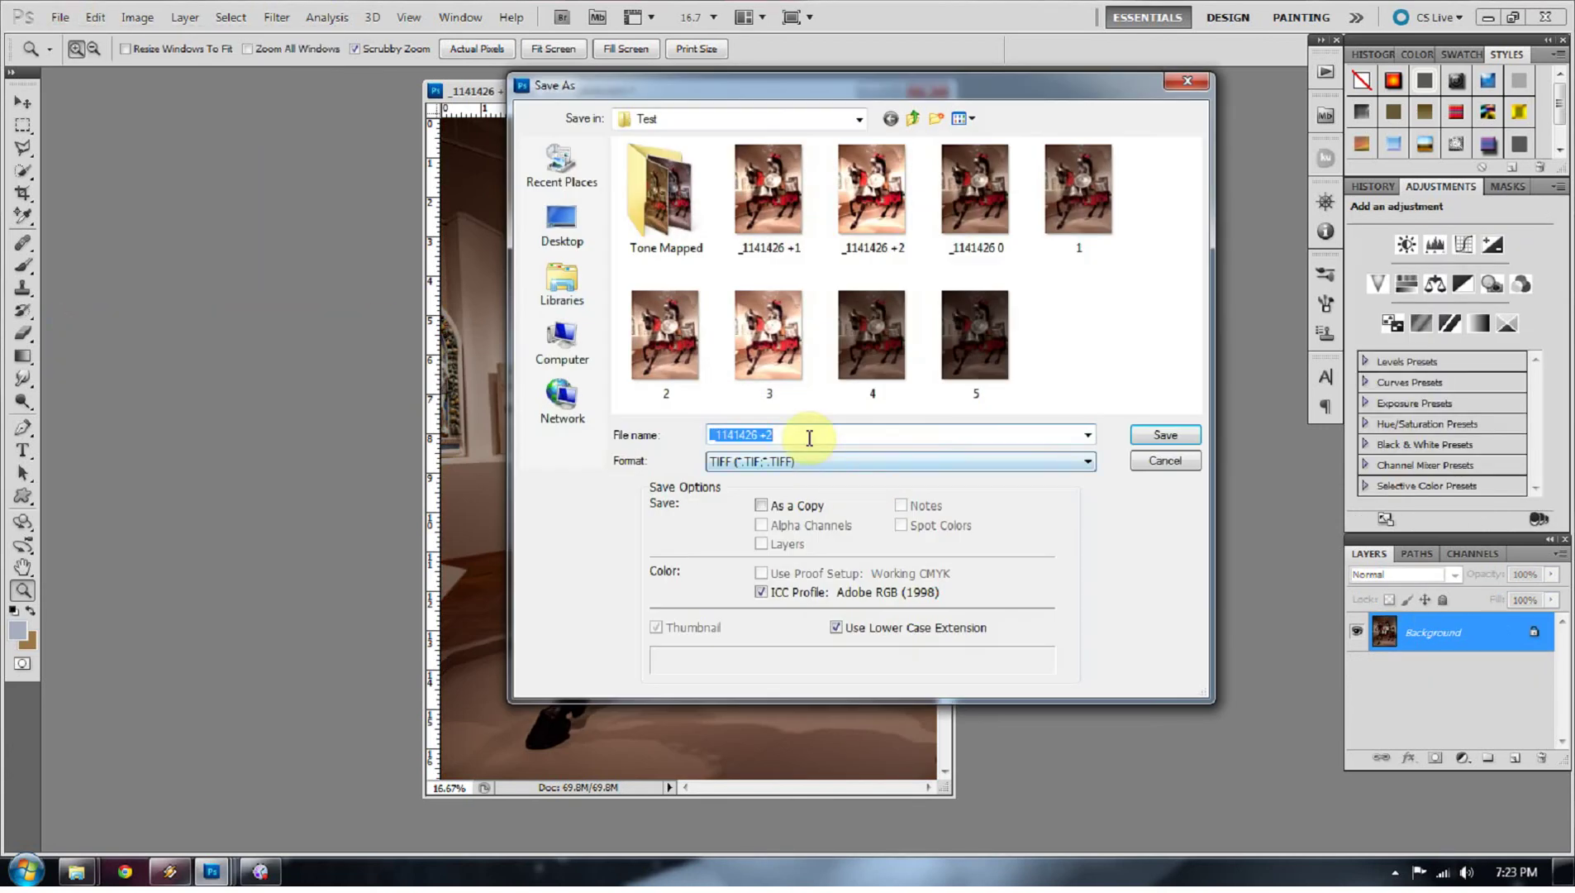
{"action": "left_click", "coordinate": [773, 434]}
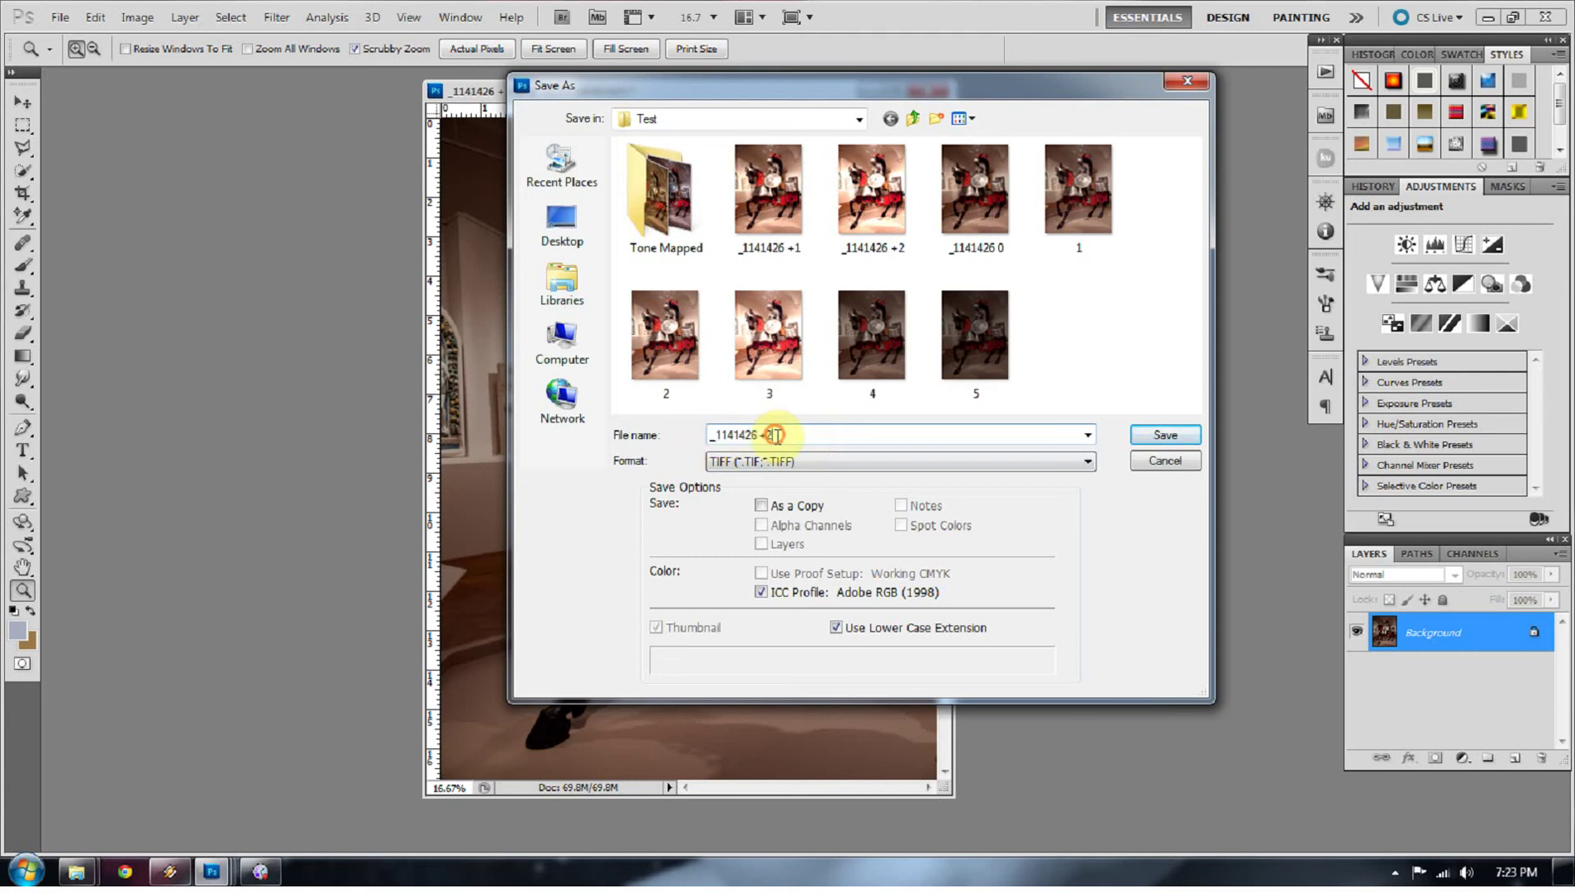
{"action": "key", "text": "BackSpace"}
{"action": "key", "text": "BackSpace"}
{"action": "type", "text": "-1"}
{"action": "key", "text": "Return"}
{"action": "key", "text": "Return"}
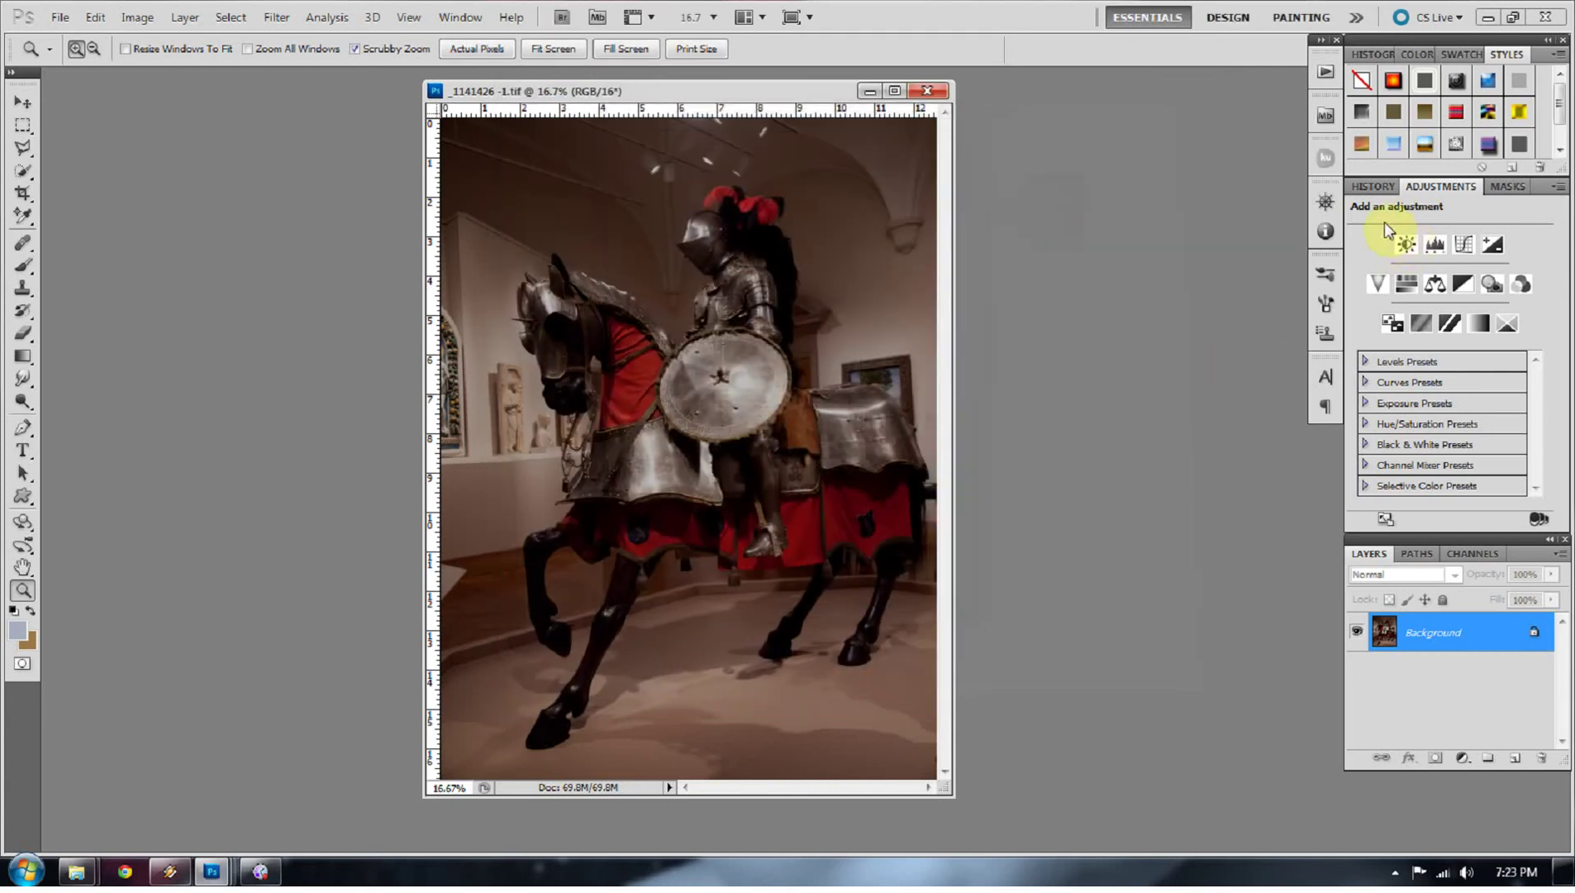
Step: Revert to the exposure layer in History, set it to -2.0, and flatten
{"action": "left_click", "coordinate": [1387, 189]}
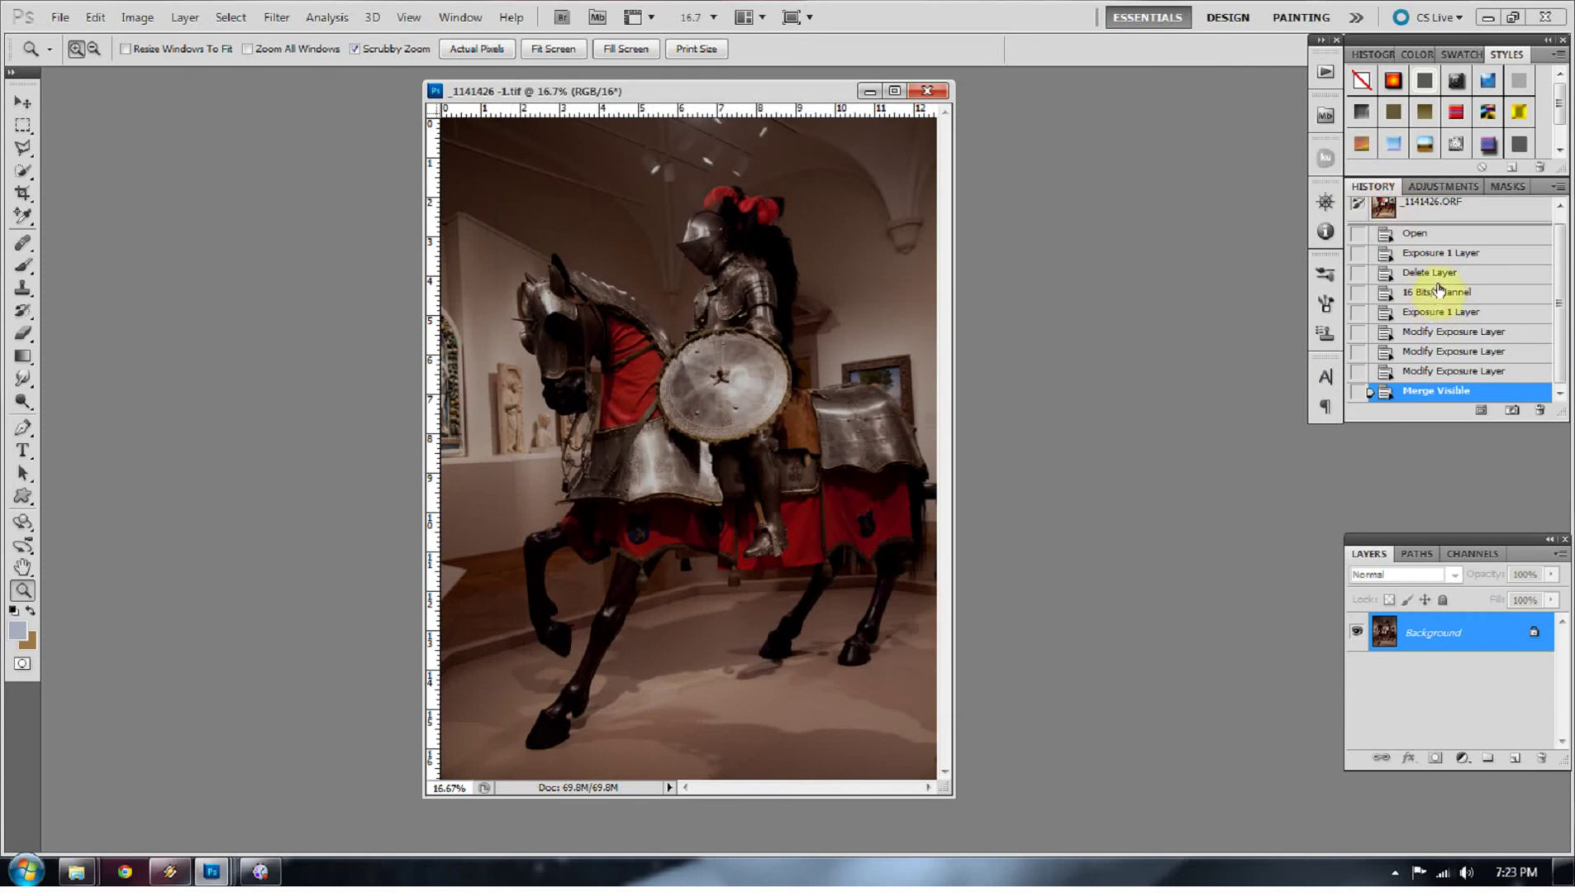
{"action": "left_click", "coordinate": [1439, 371]}
{"action": "left_click", "coordinate": [1389, 632]}
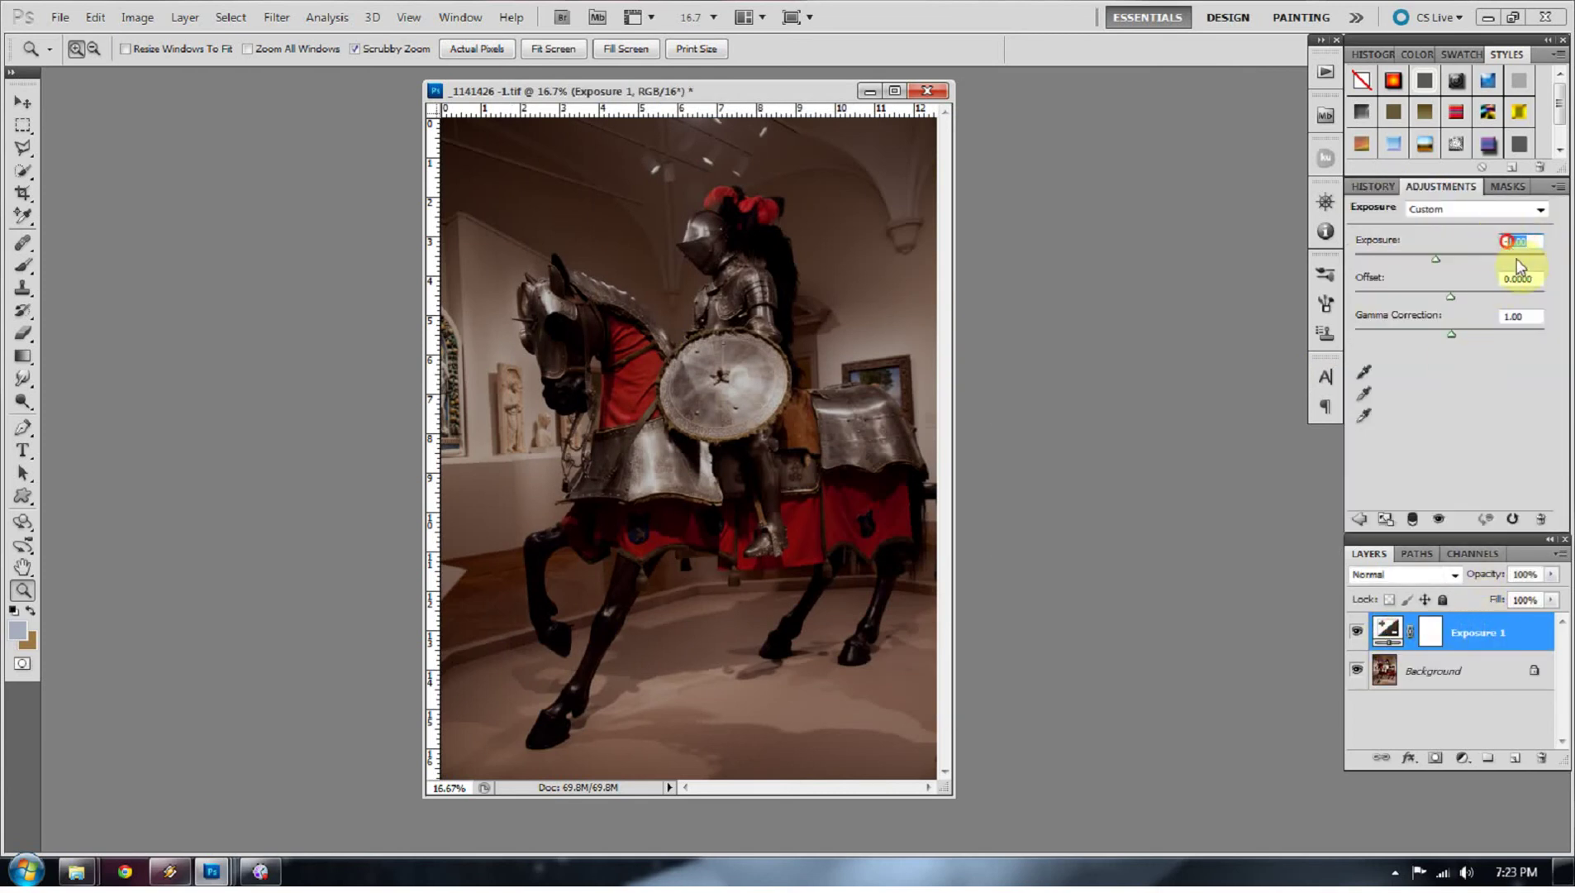
{"action": "type", "text": "2.0"}
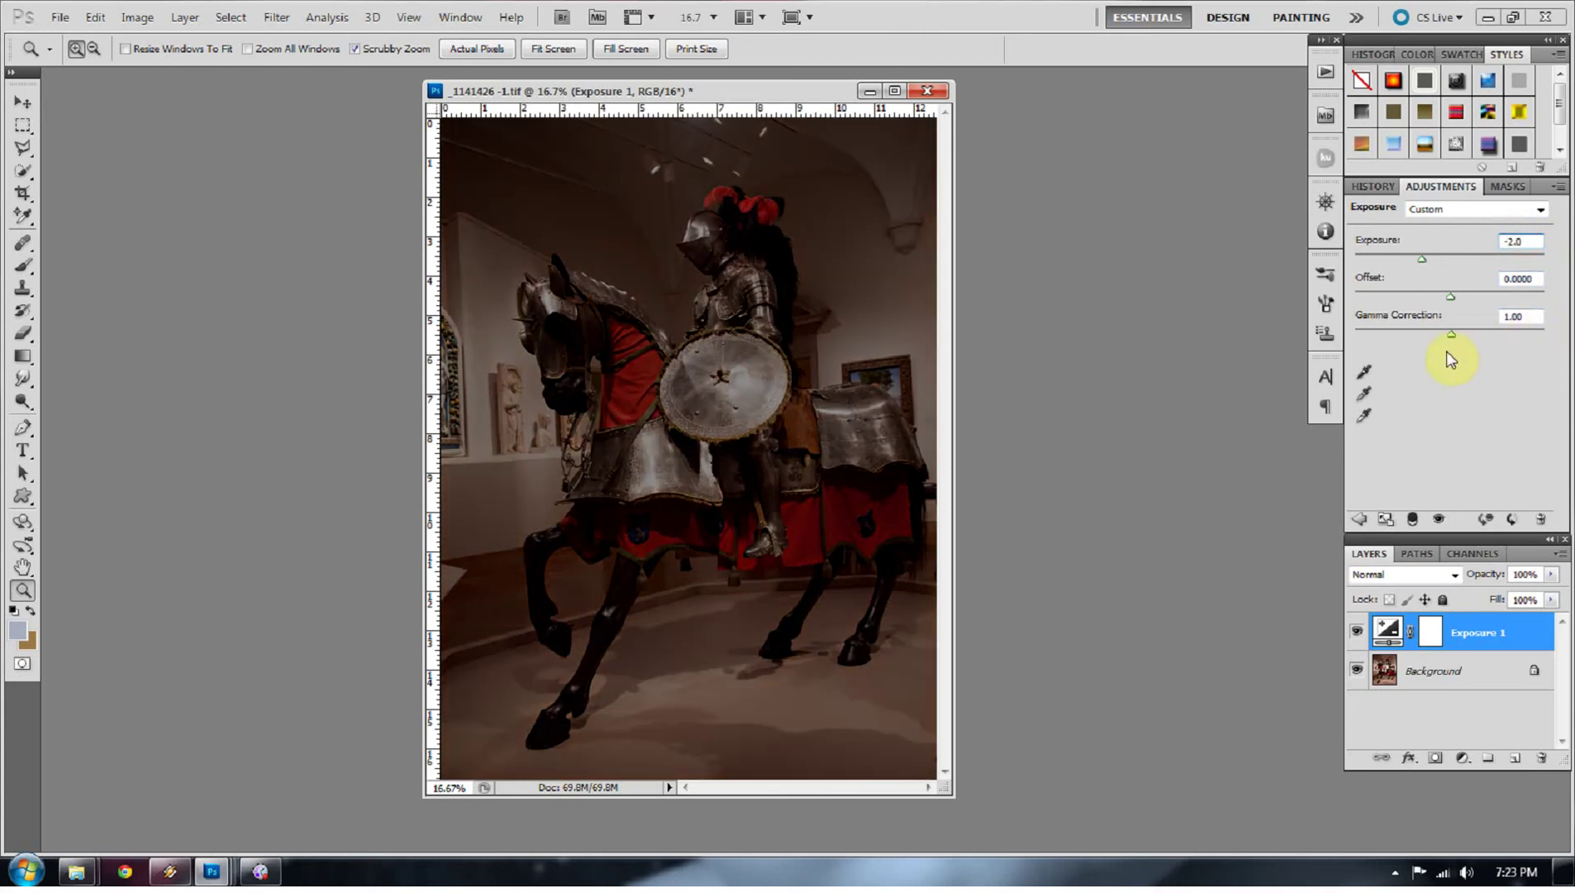
{"action": "key", "text": "Delete"}
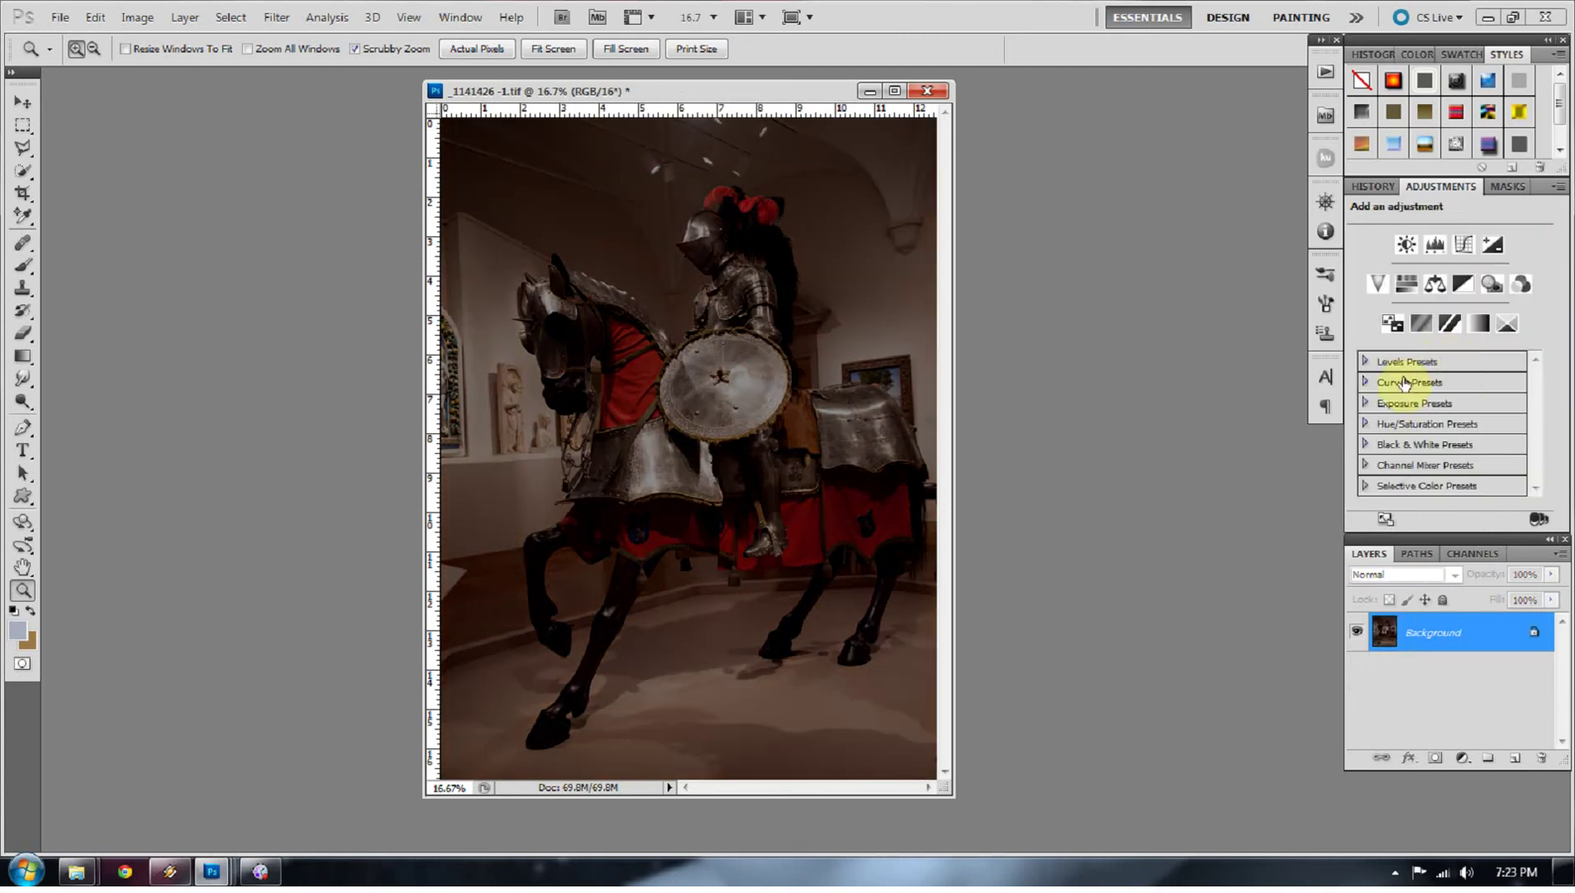
Step: Save it as the TIFF '_1141426 -2' and view all five brackets in the Test folder
{"action": "left_click", "coordinate": [56, 18]}
{"action": "left_click", "coordinate": [37, 313]}
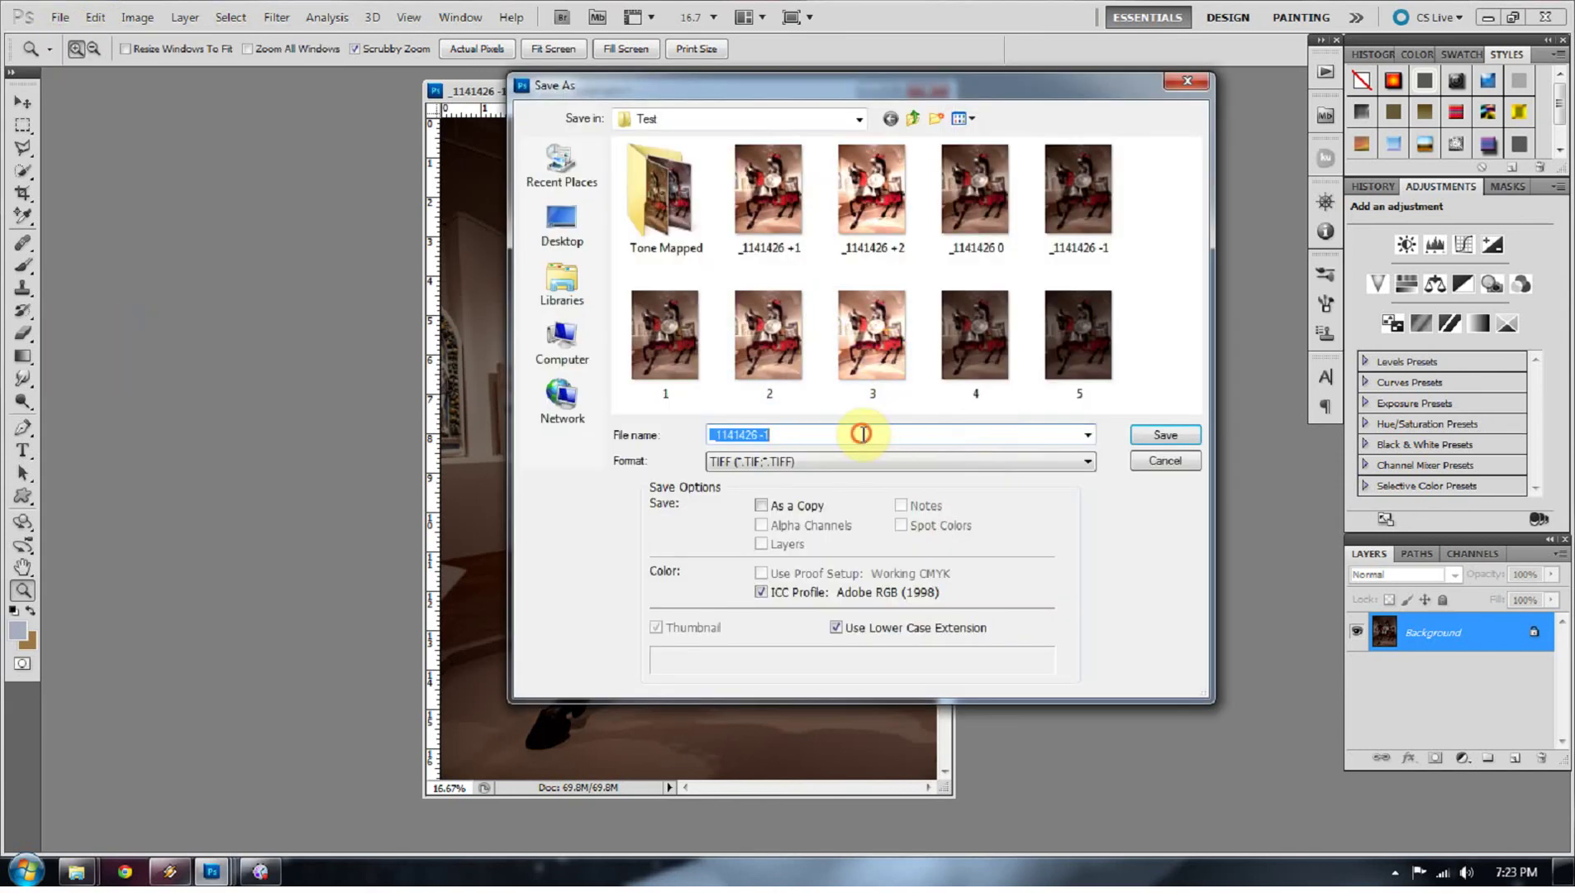
{"action": "left_click", "coordinate": [1157, 435]}
{"action": "left_click", "coordinate": [915, 167]}
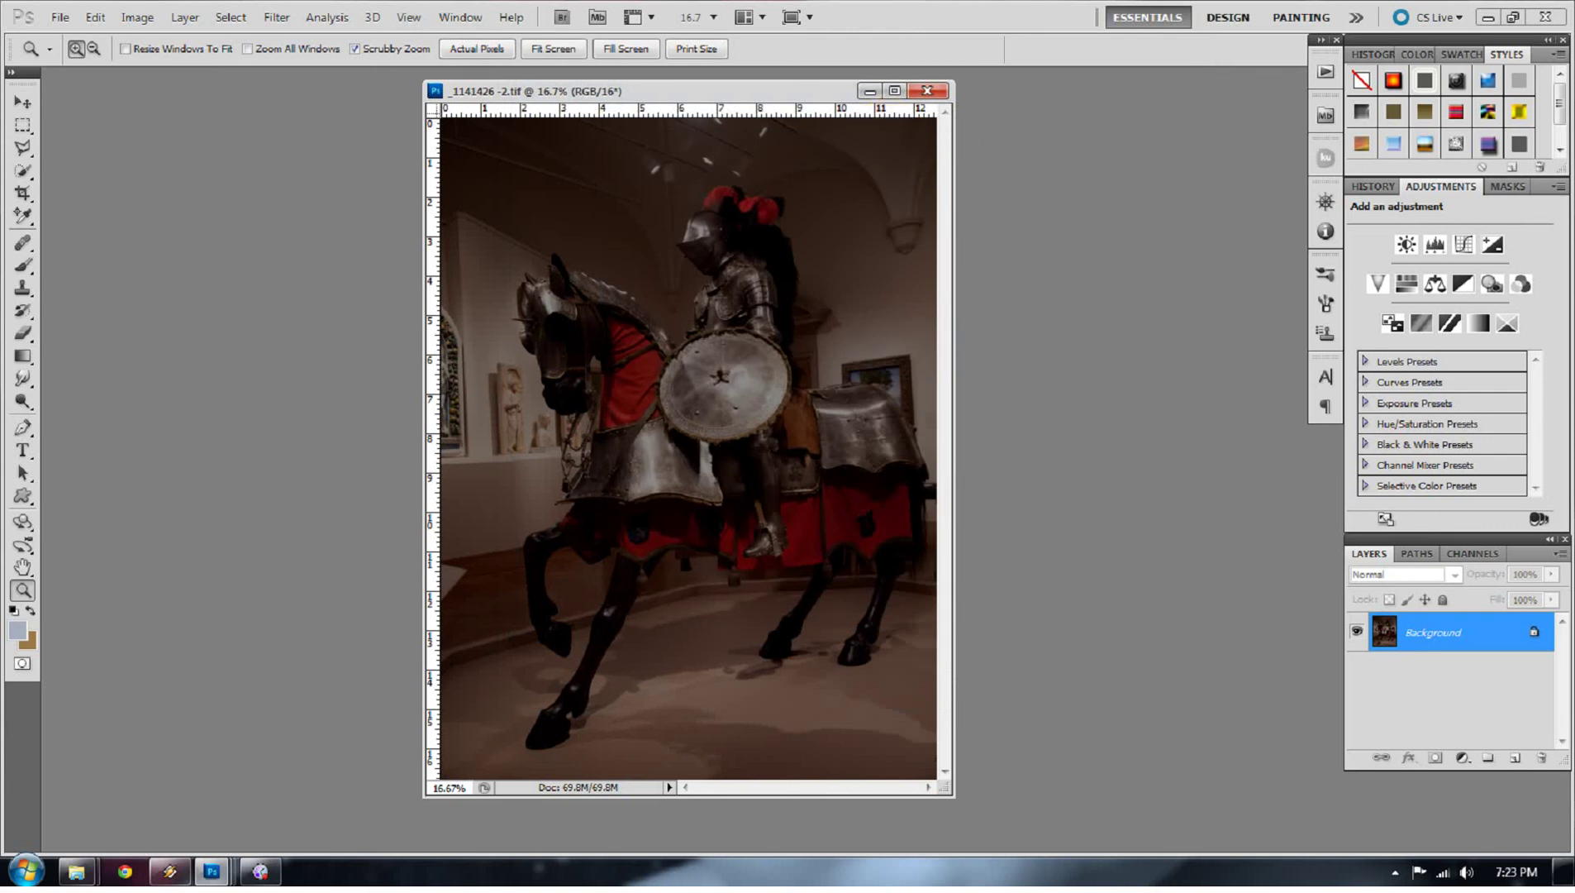
{"action": "key", "text": "alt+Tab"}
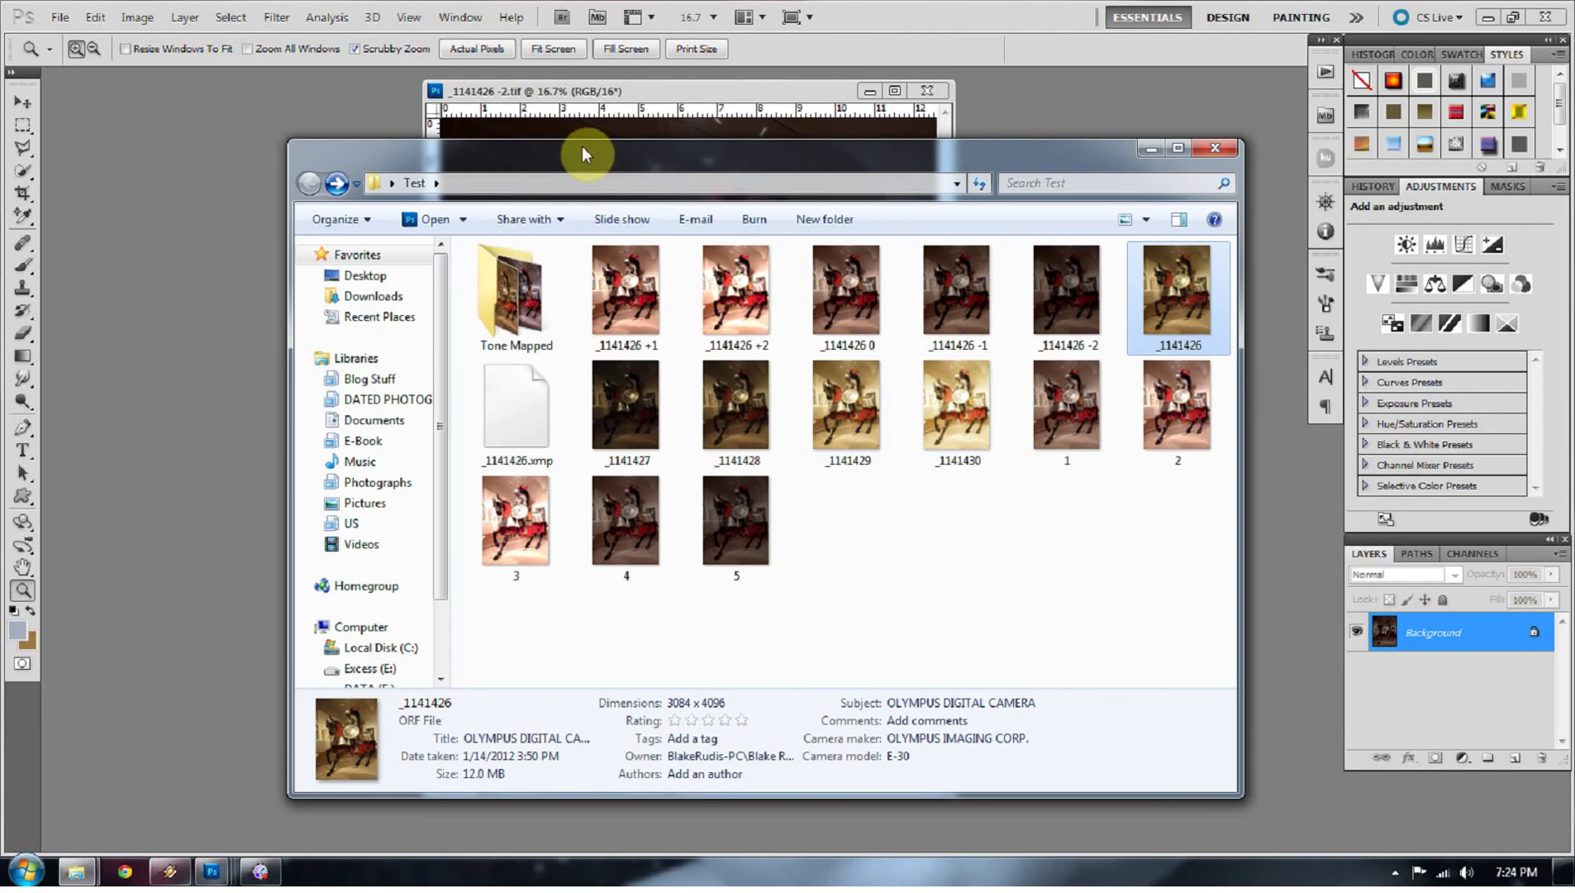
Step: Permanently delete TIFF files 1–5 and the _1141426.xmp sidecar from the Test folder
{"action": "left_click", "coordinate": [1066, 405]}
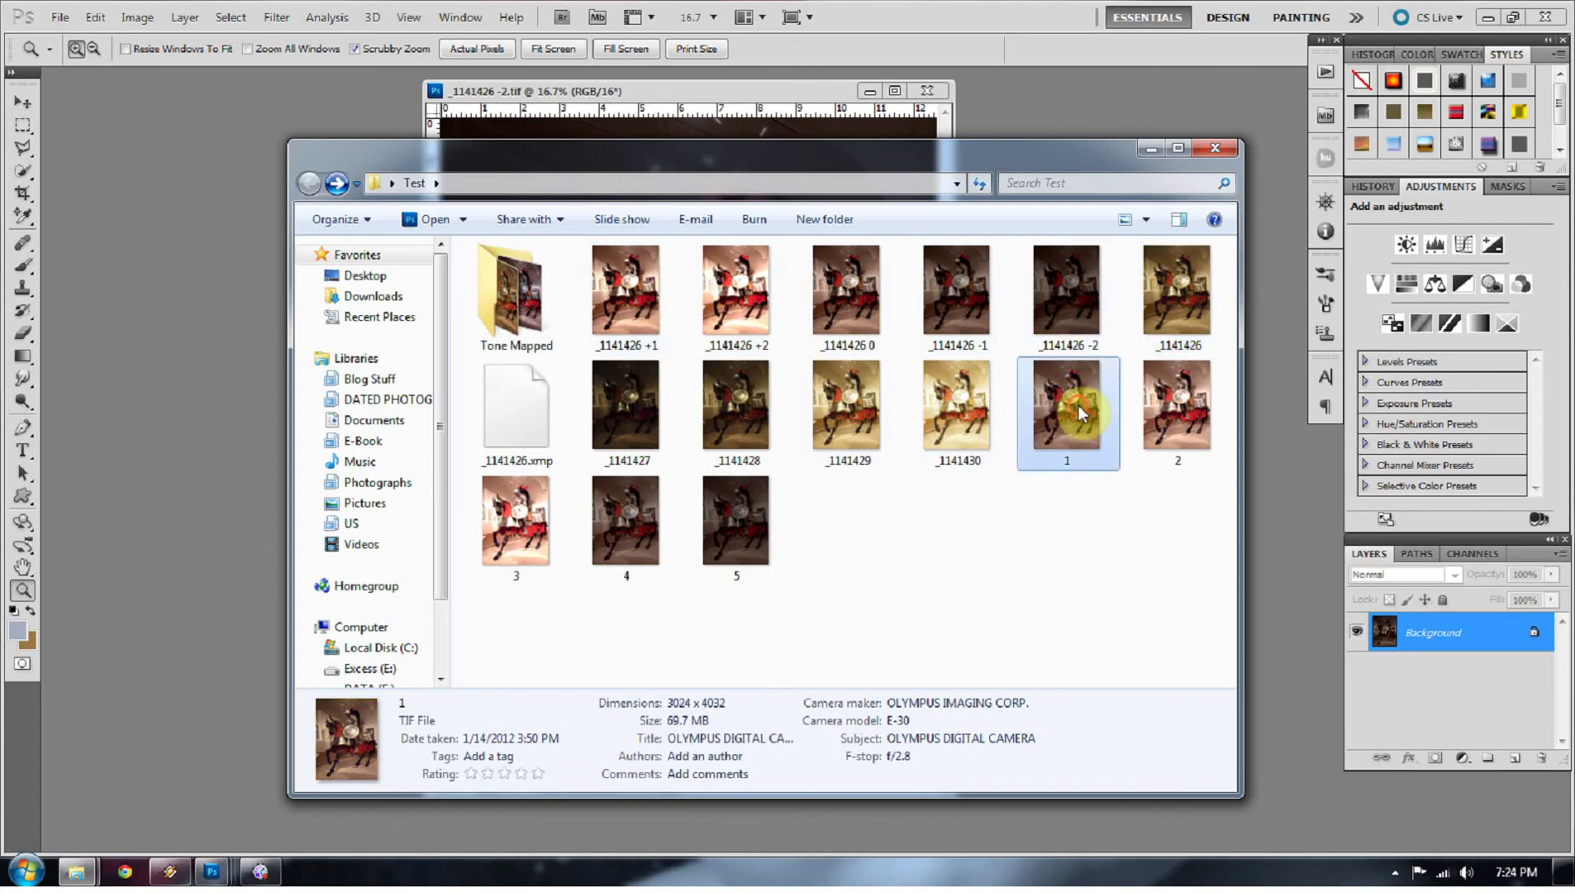
{"action": "left_click", "coordinate": [709, 551], "text": "shift"}
{"action": "key", "text": "shift+Delete"}
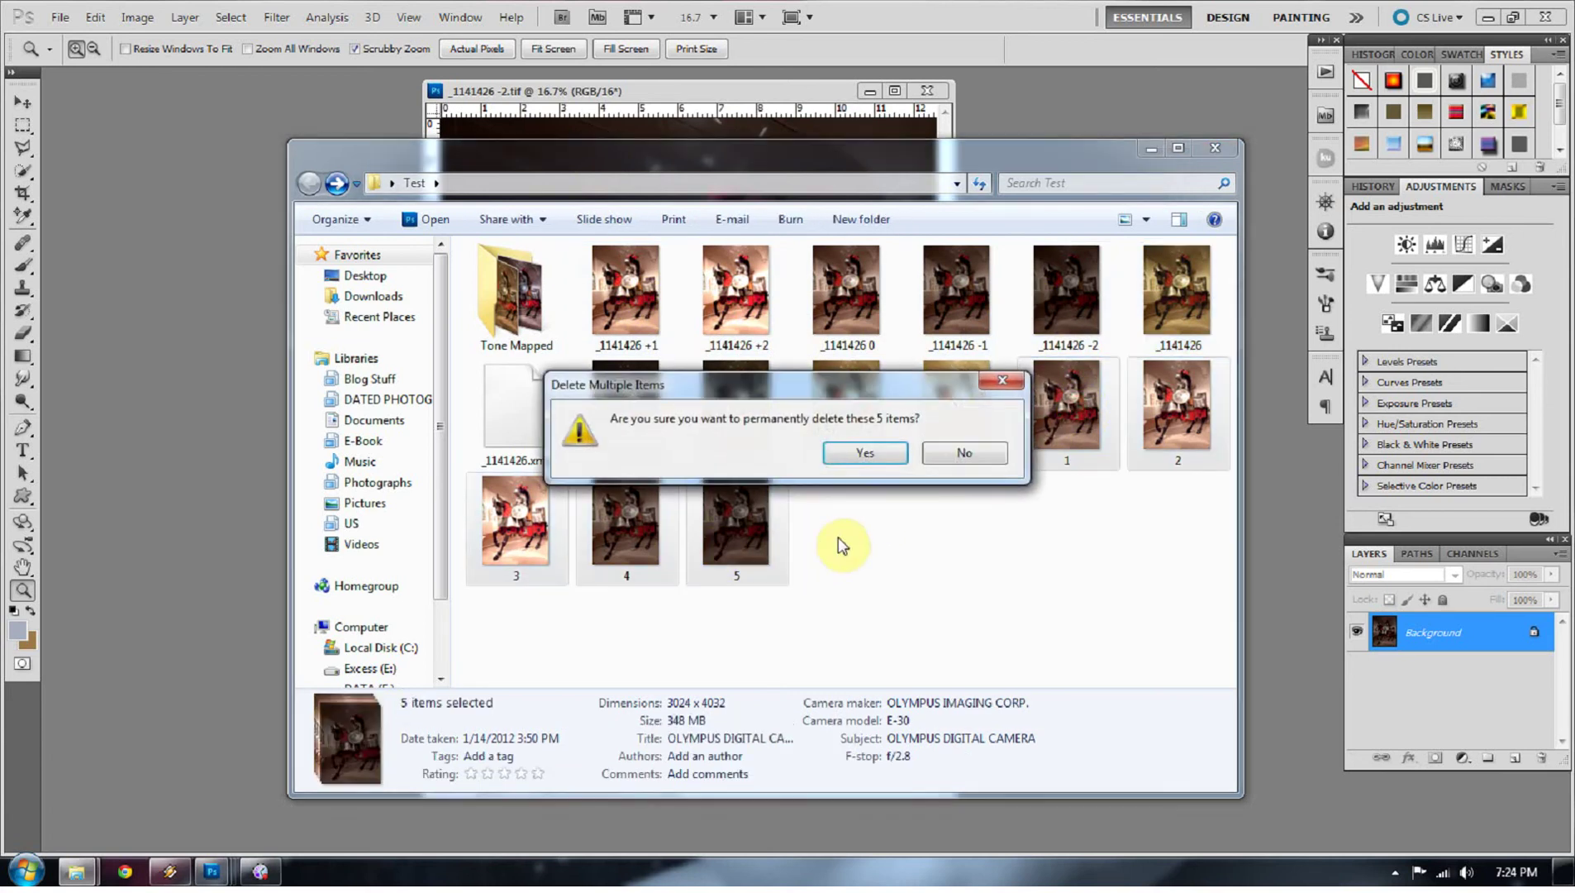
{"action": "key", "text": "Return"}
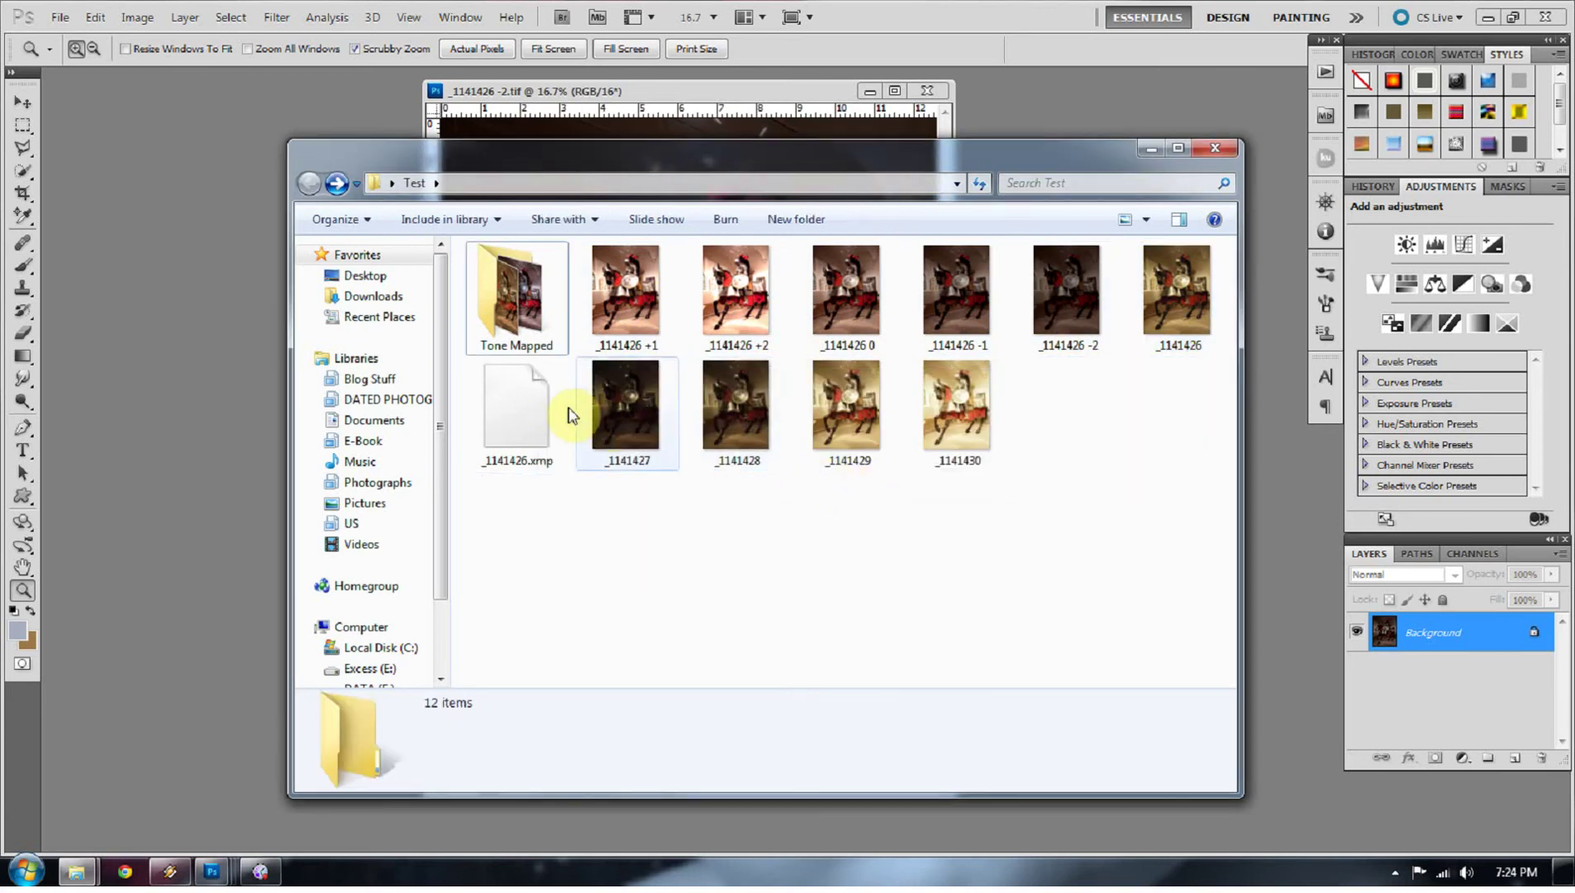
{"action": "left_click", "coordinate": [517, 409]}
{"action": "key", "text": "shift+Delete"}
{"action": "key", "text": "Return"}
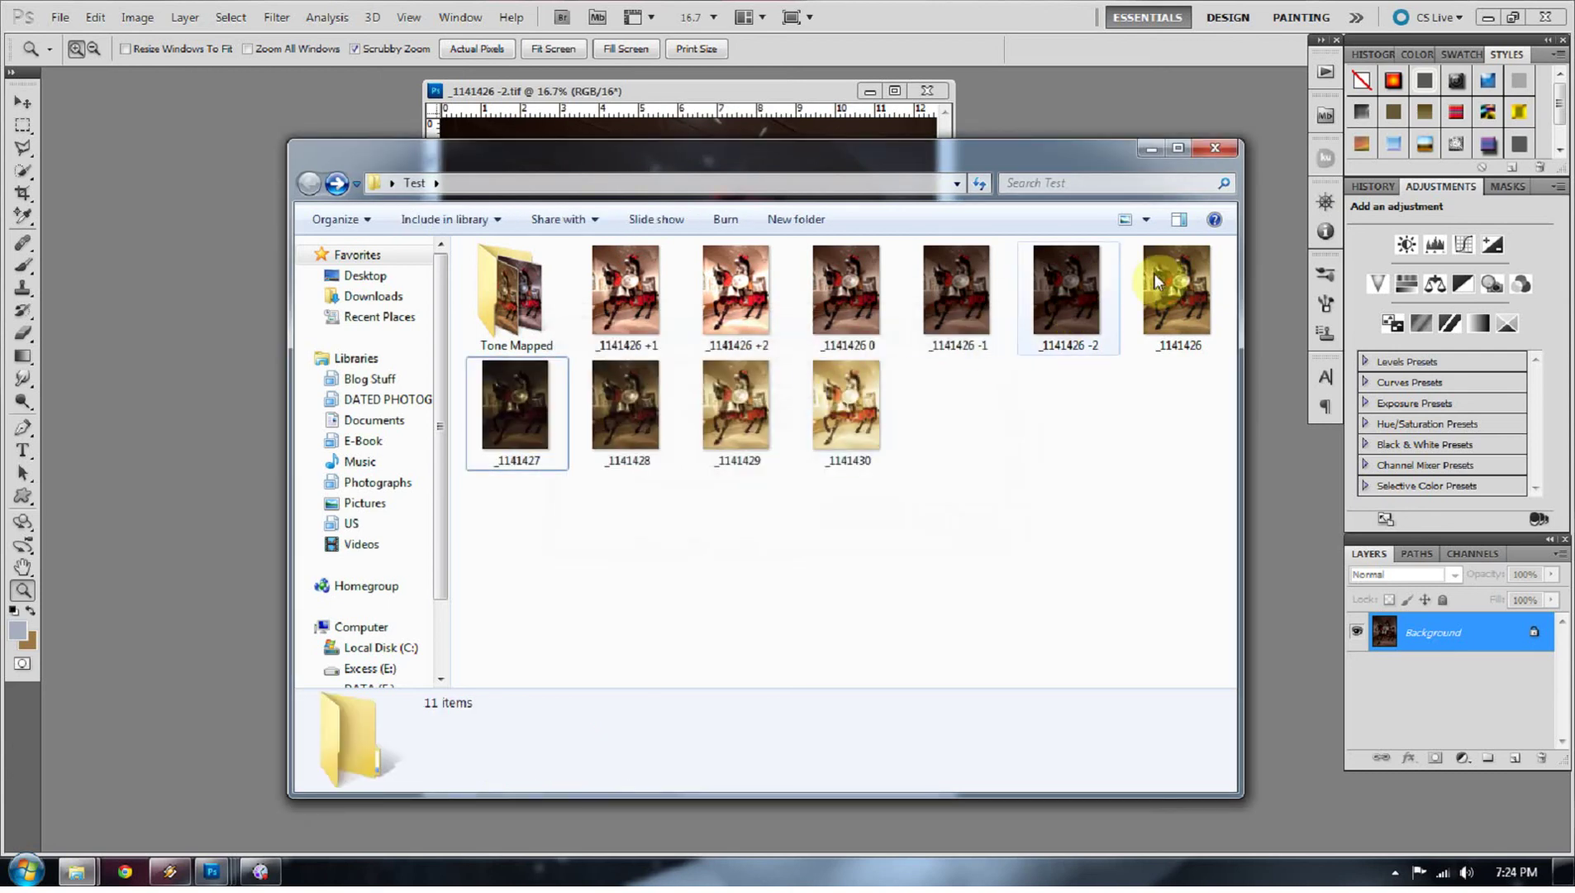
Step: Open the raw shot _1141426 in Photoshop through Camera Raw, then return to the Test folder
{"action": "key", "text": "alt+F4"}
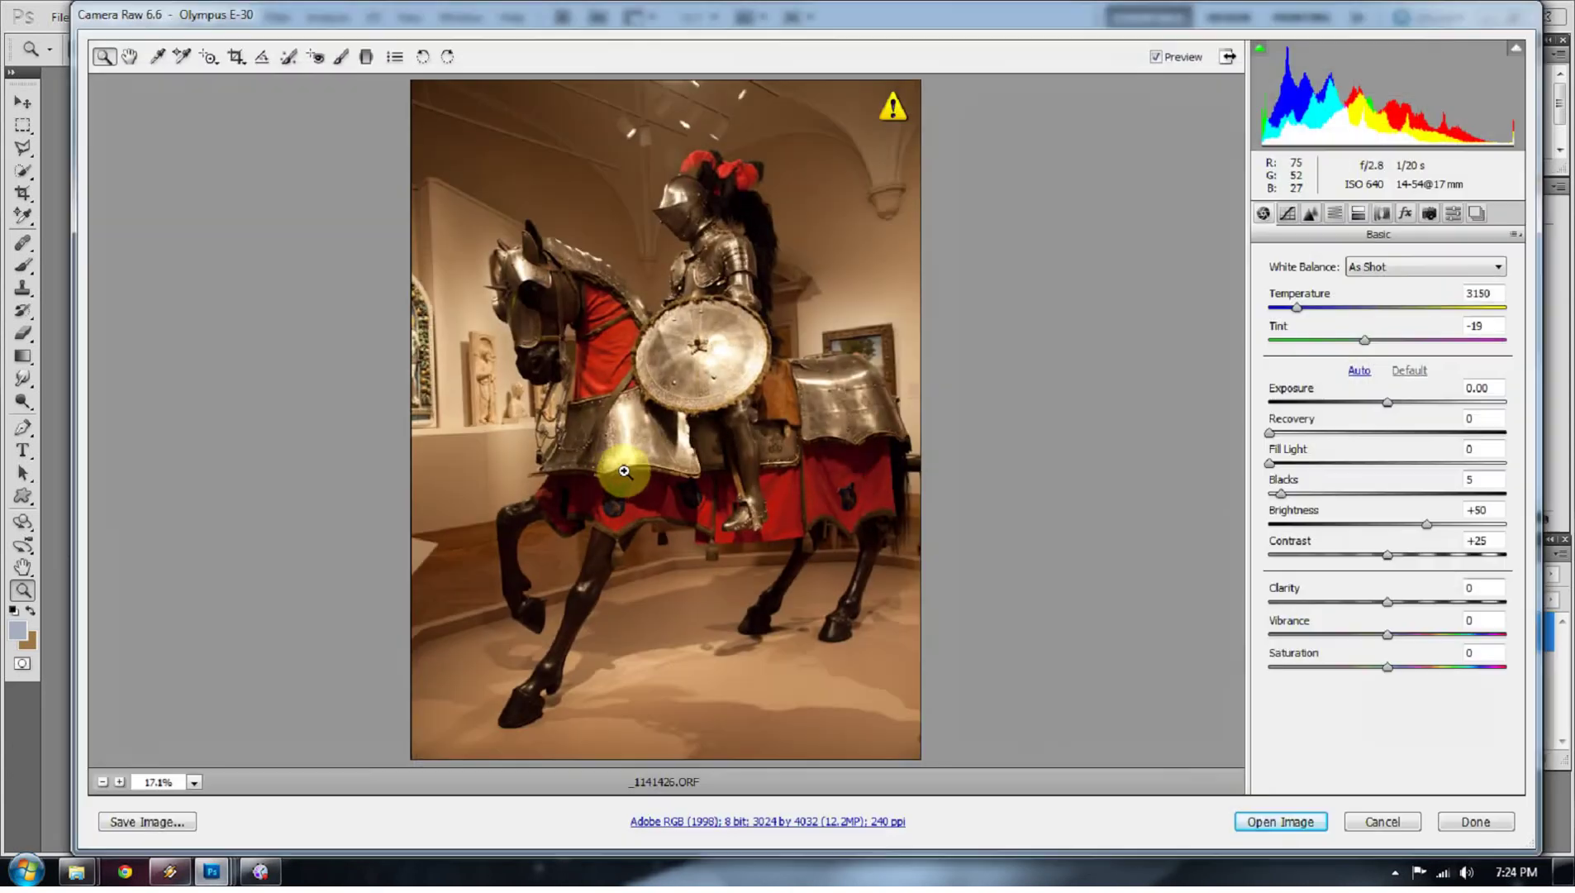
{"action": "left_click", "coordinate": [1257, 822]}
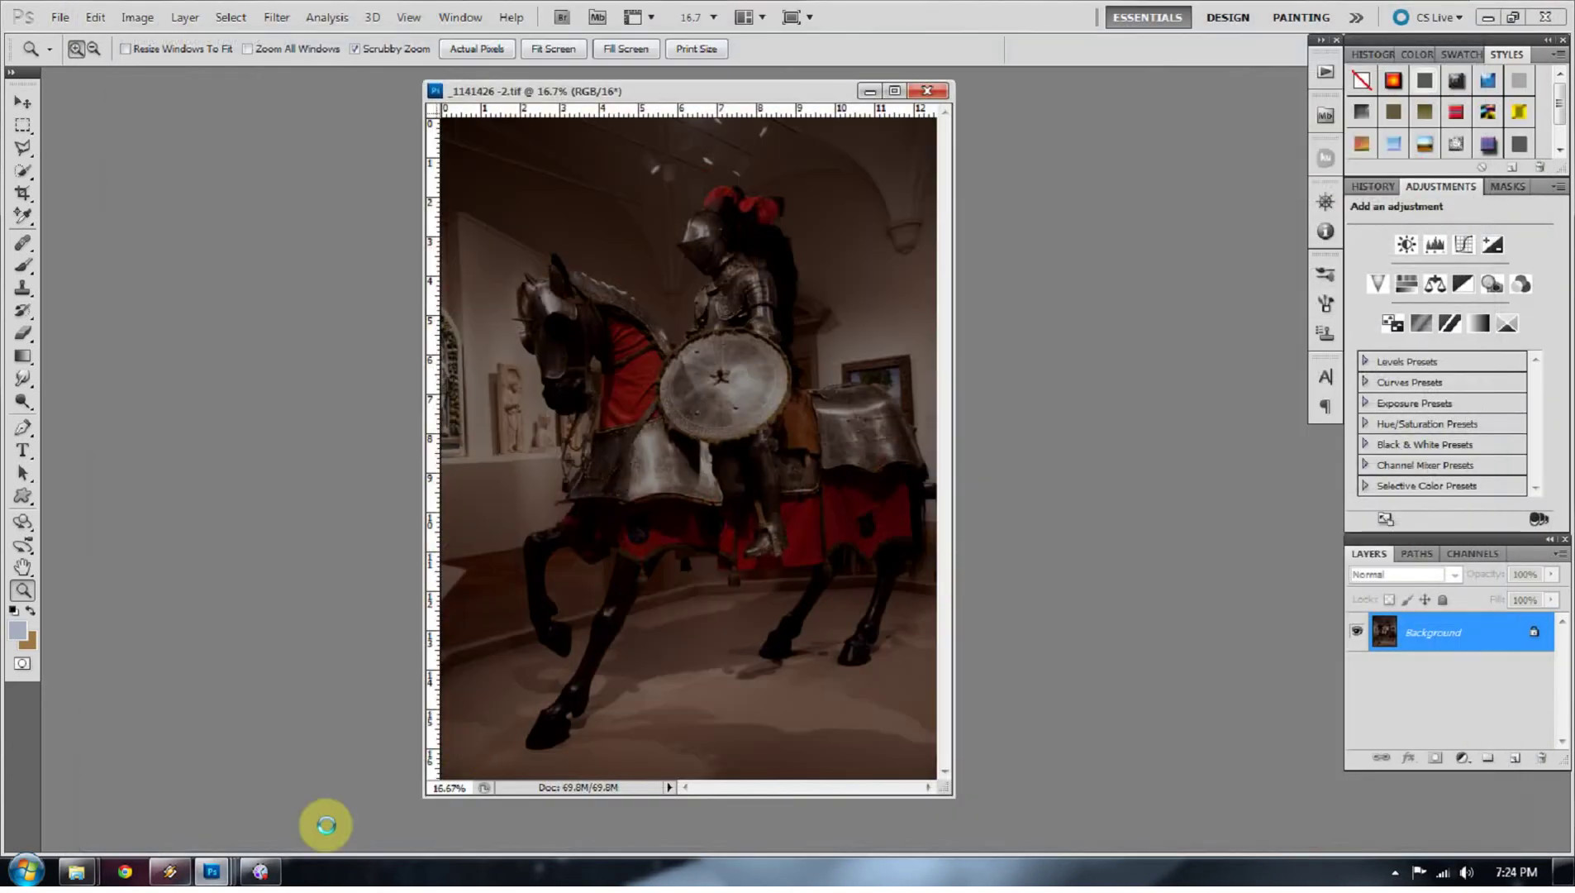
{"action": "mouse_move", "coordinate": [86, 878]}
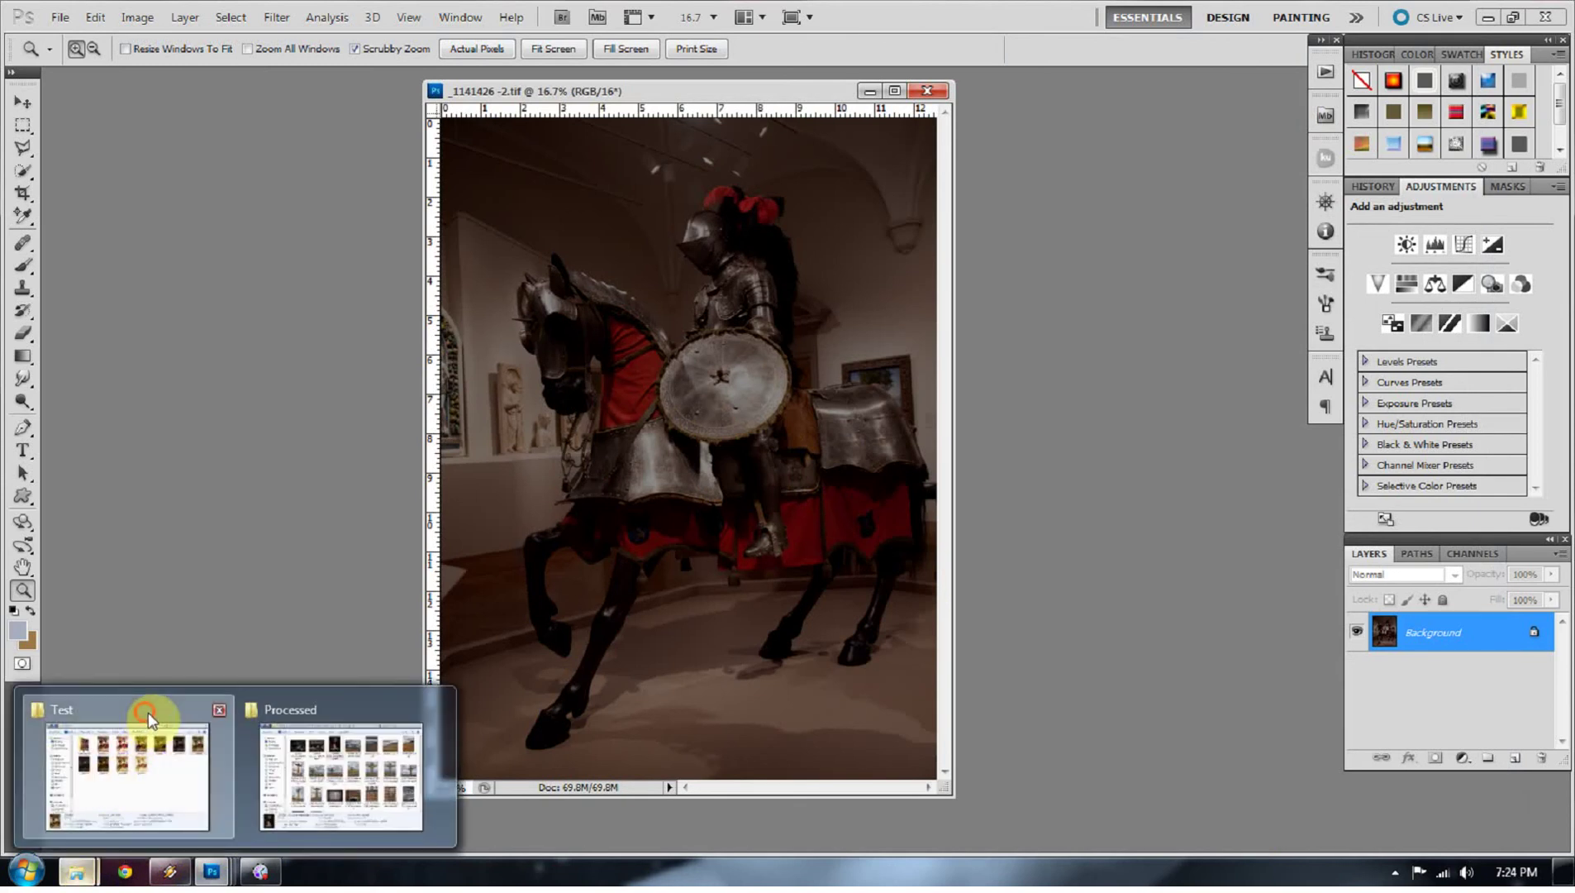
{"action": "left_click", "coordinate": [155, 724]}
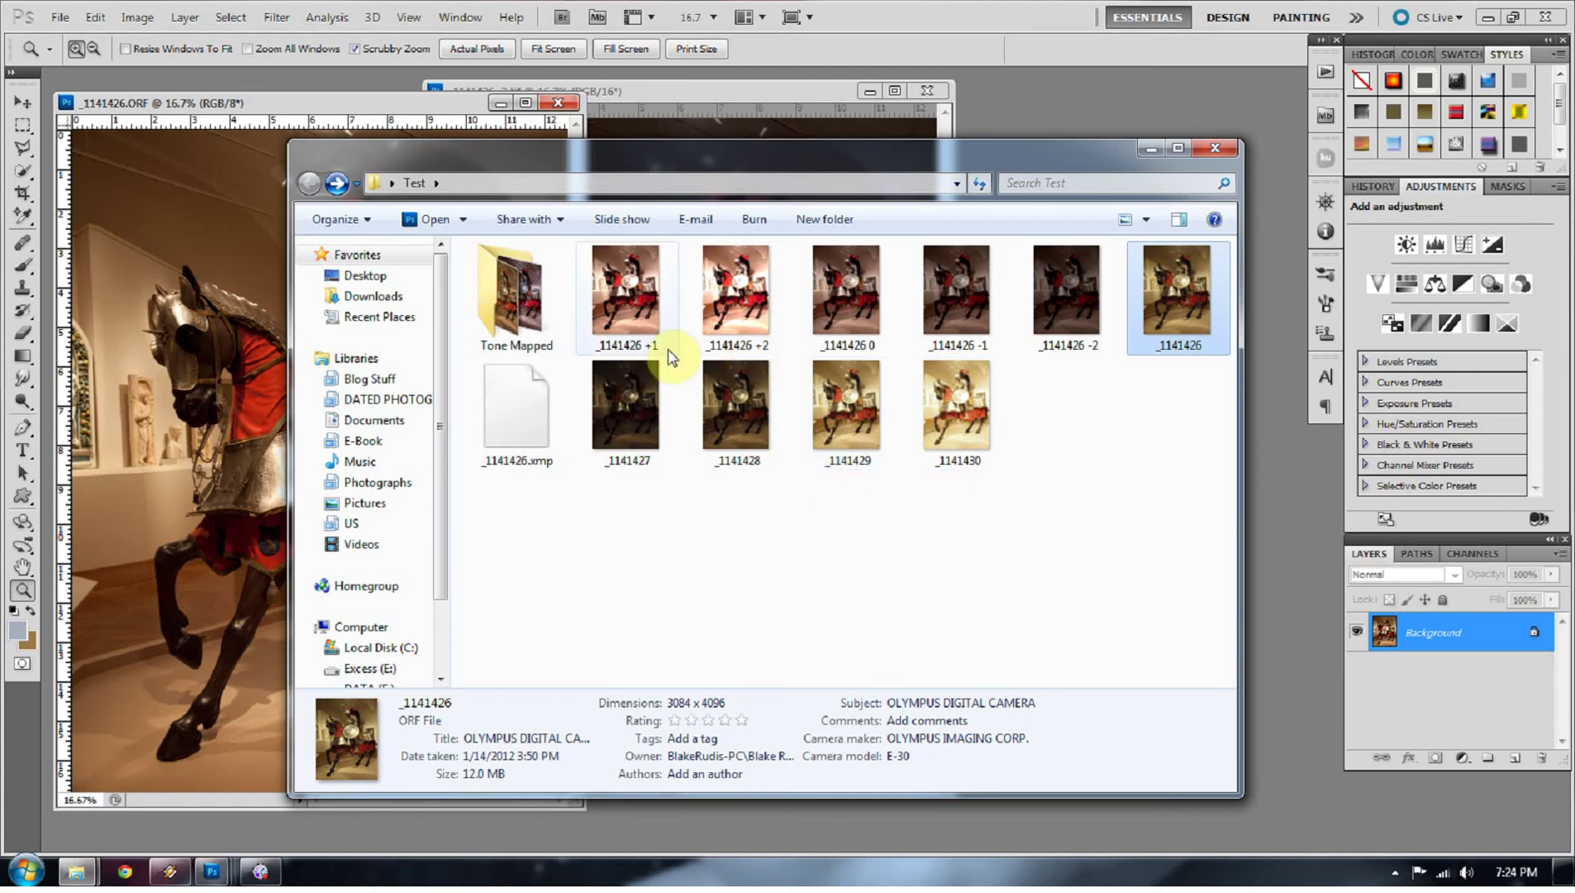
Step: Open _1141426_27_28_29_30_tonemapped and 1And4more_tonemapped from the Tone Mapped folder in Photoshop
{"action": "mouse_move", "coordinate": [658, 342]}
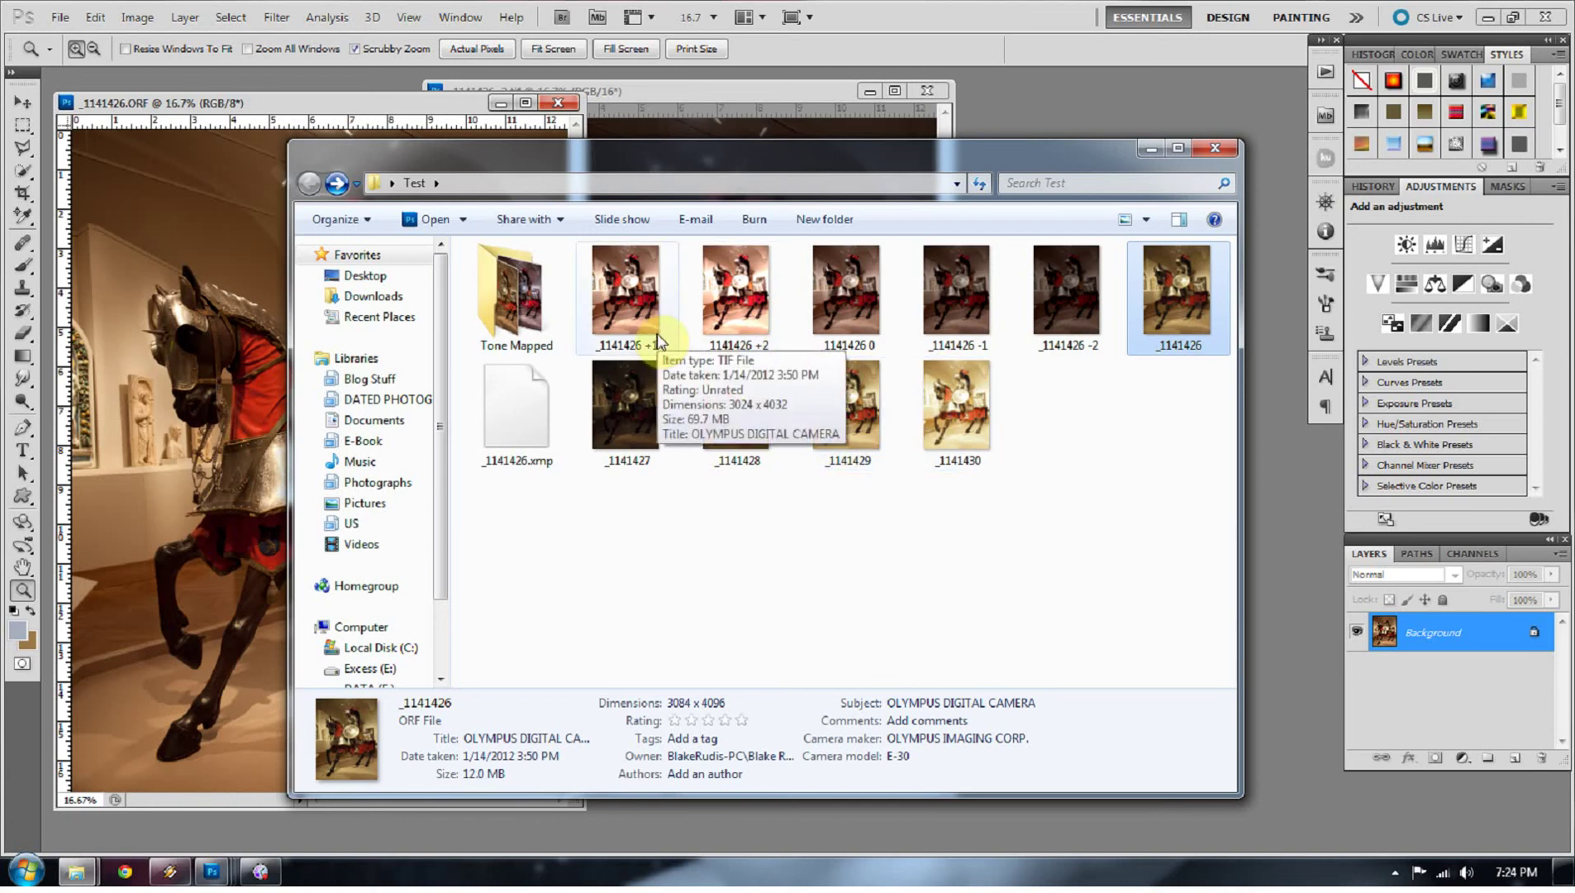
{"action": "double_click", "coordinate": [529, 309]}
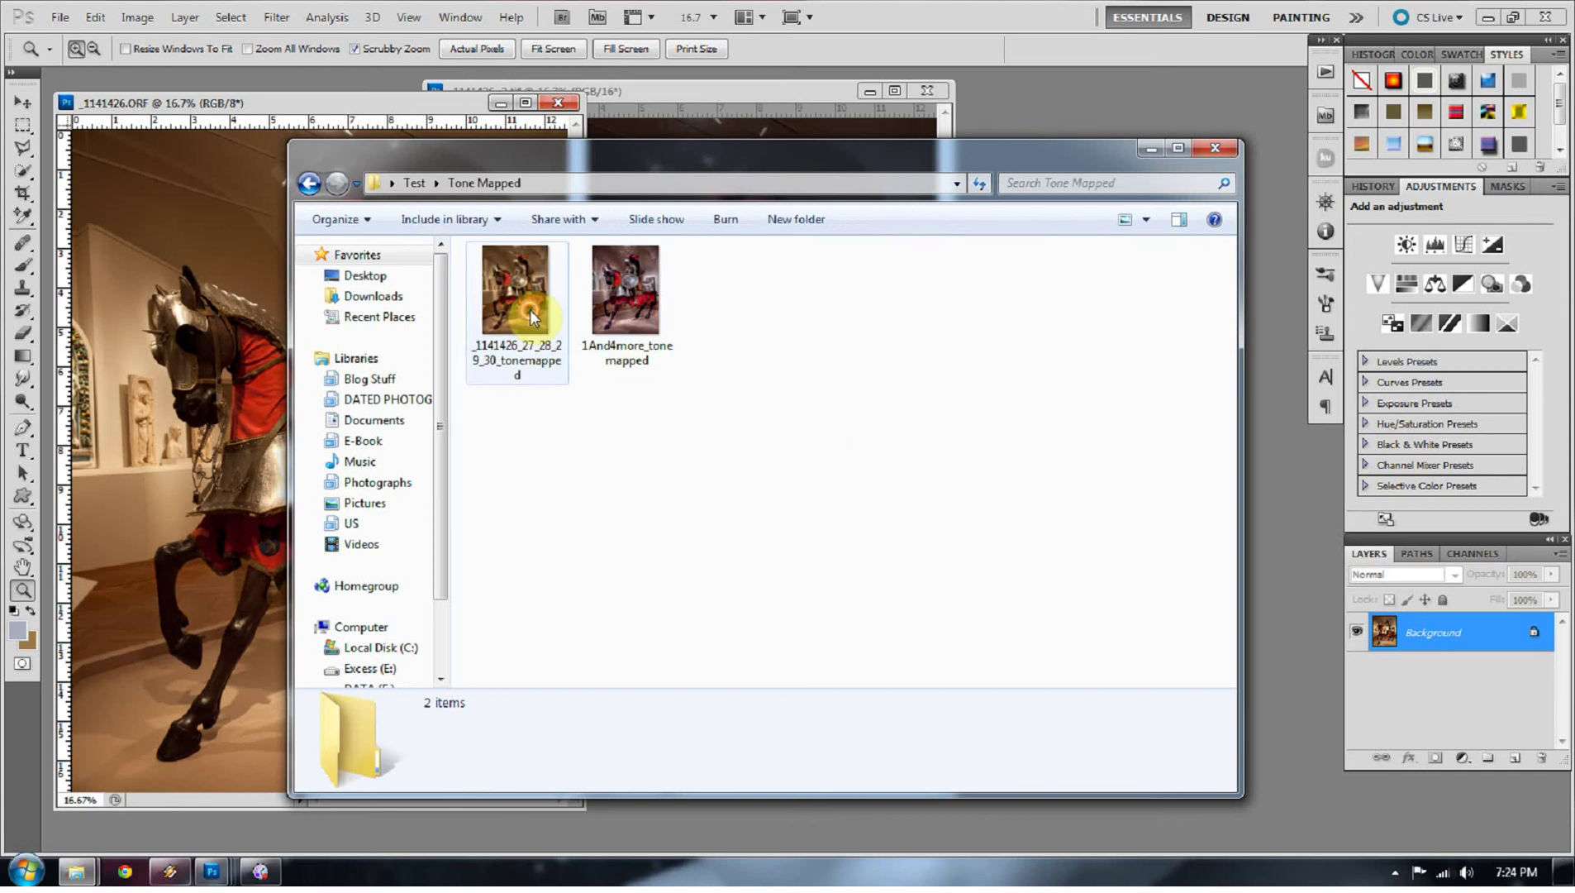
{"action": "left_click_drag", "start_coordinate": [716, 413], "coordinate": [531, 276]}
{"action": "double_click", "coordinate": [532, 276]}
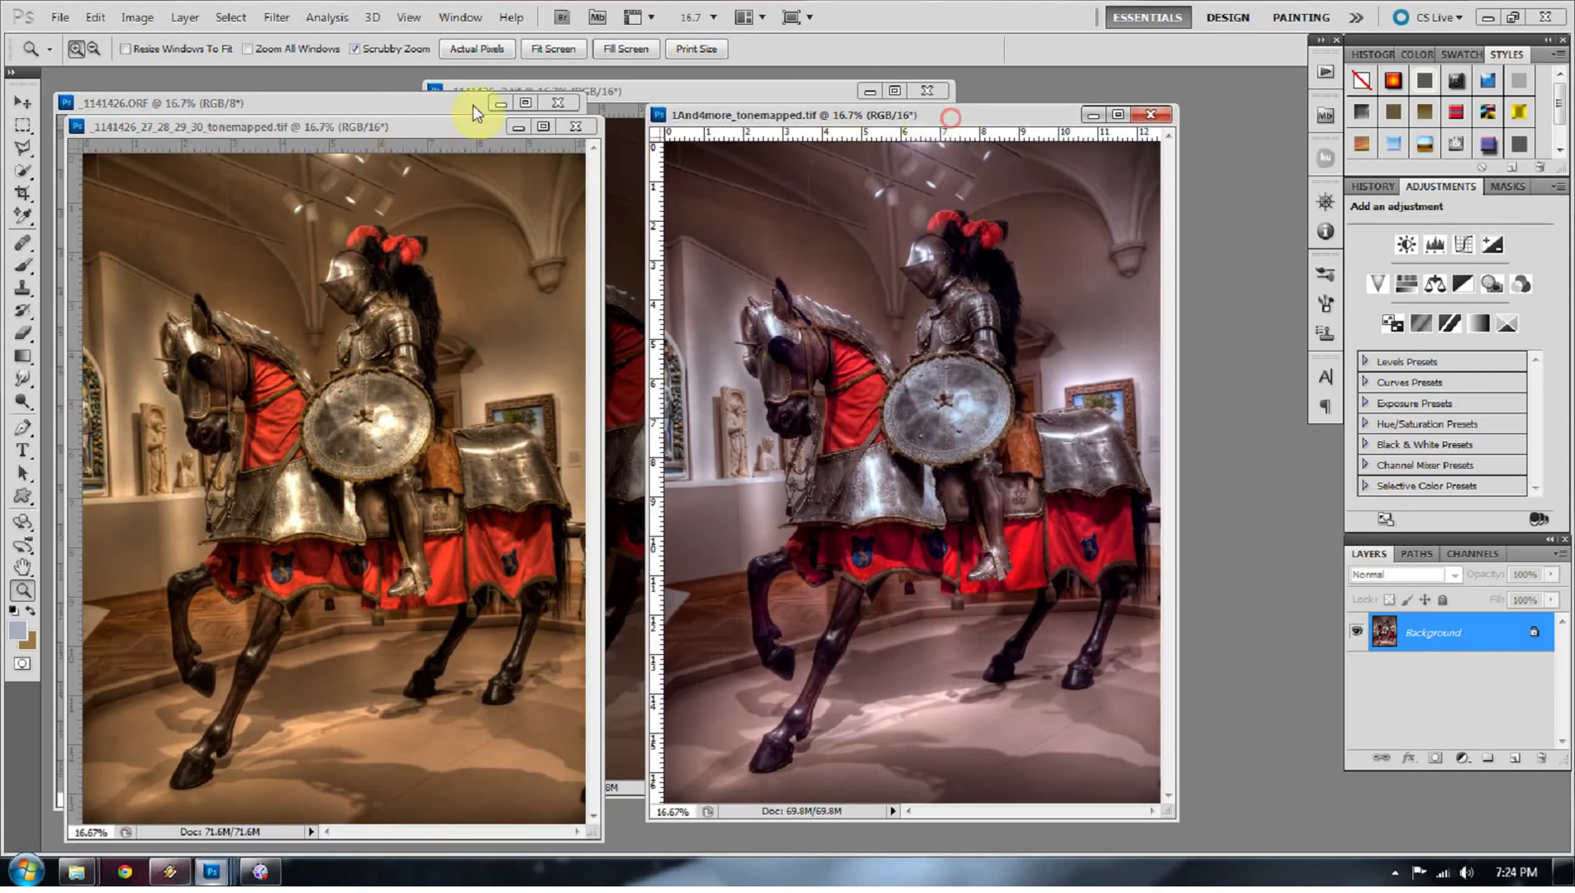
Step: Close _1141426.ORF without saving, place 1And4more_tonemapped beside the other image, and zoom into the left ceiling
{"action": "left_click", "coordinate": [558, 102]}
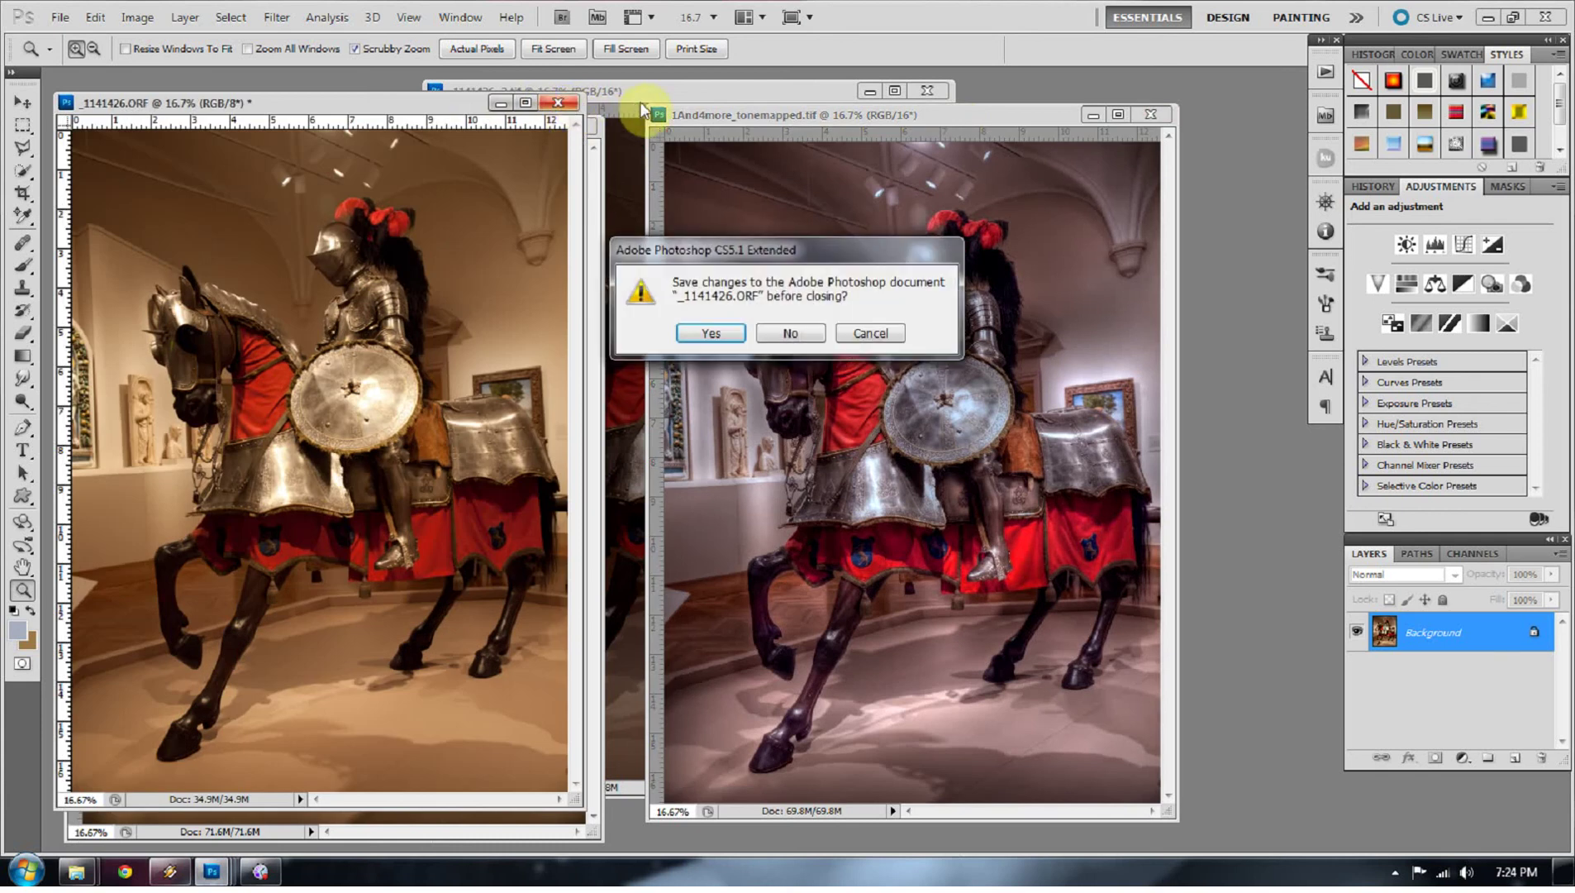
{"action": "left_click", "coordinate": [789, 332]}
{"action": "mouse_move", "coordinate": [459, 137]}
{"action": "left_mouse_down"}
{"action": "mouse_move", "coordinate": [509, 124]}
{"action": "mouse_move", "coordinate": [485, 121]}
{"action": "left_mouse_up"}
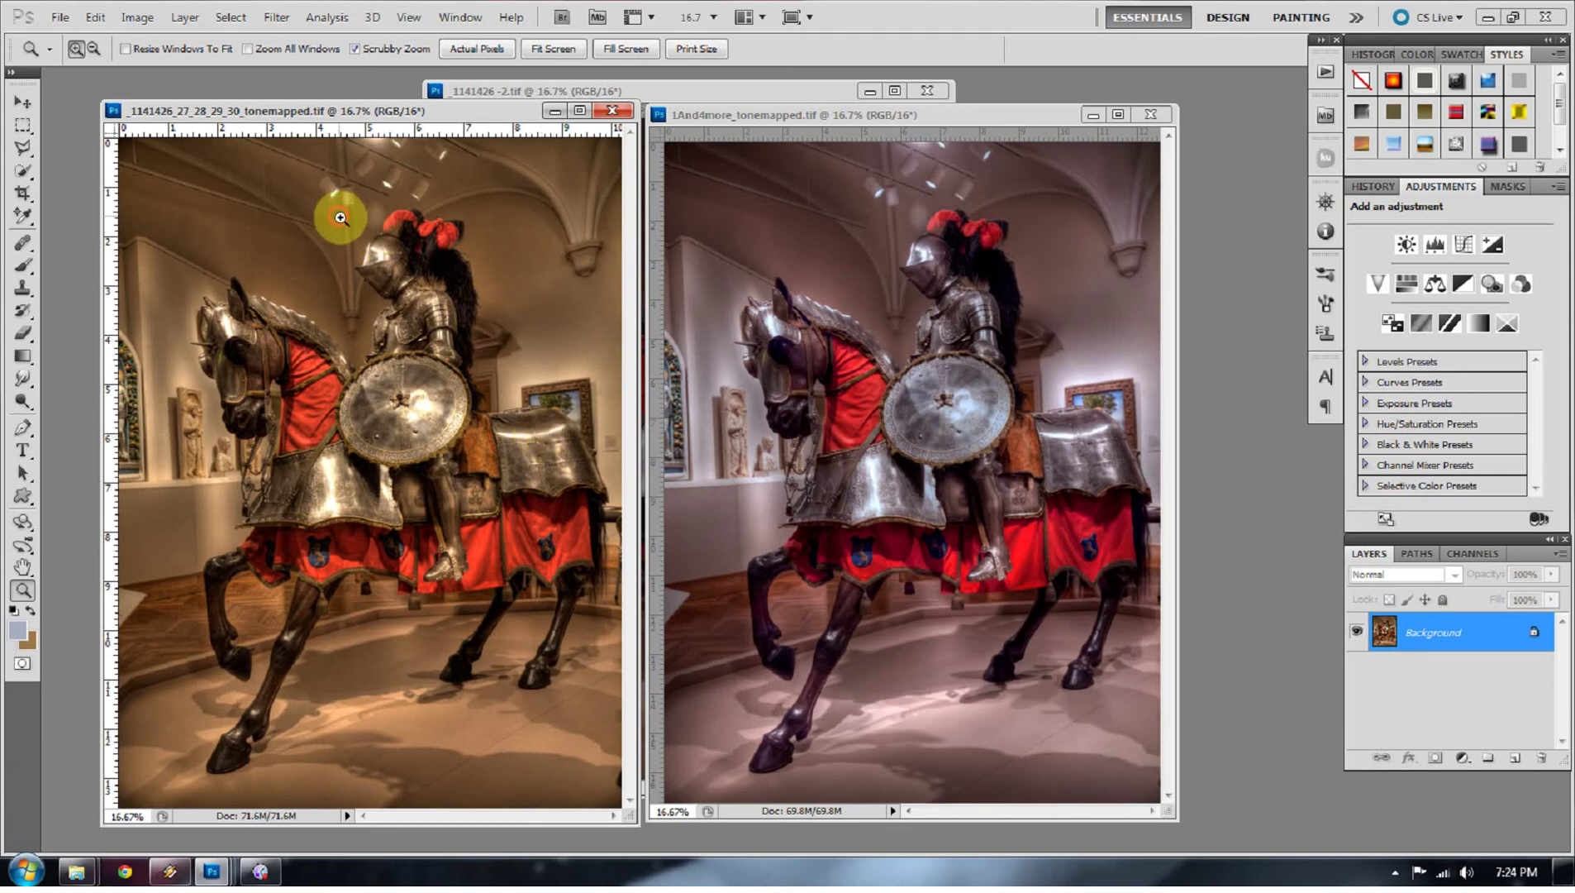
{"action": "left_click_drag", "start_coordinate": [342, 214], "coordinate": [488, 813]}
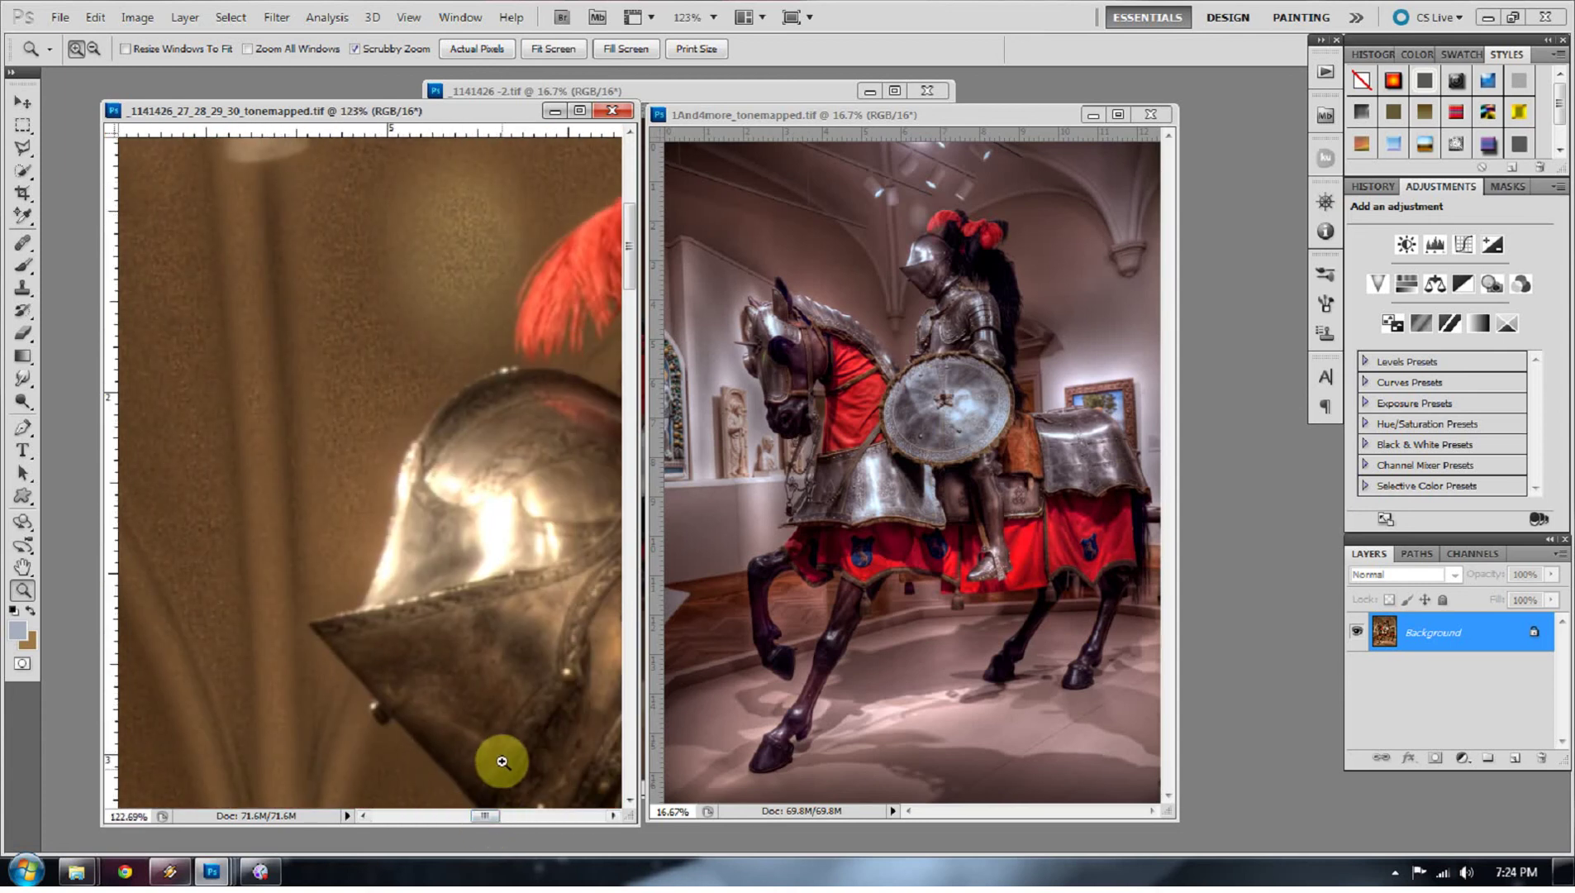
Step: Zoom the right image into the ceiling, then onto the knight's helmet at about 147%
{"action": "left_click_drag", "start_coordinate": [855, 197], "coordinate": [994, 313]}
{"action": "left_click_drag", "start_coordinate": [1009, 810], "coordinate": [1033, 813]}
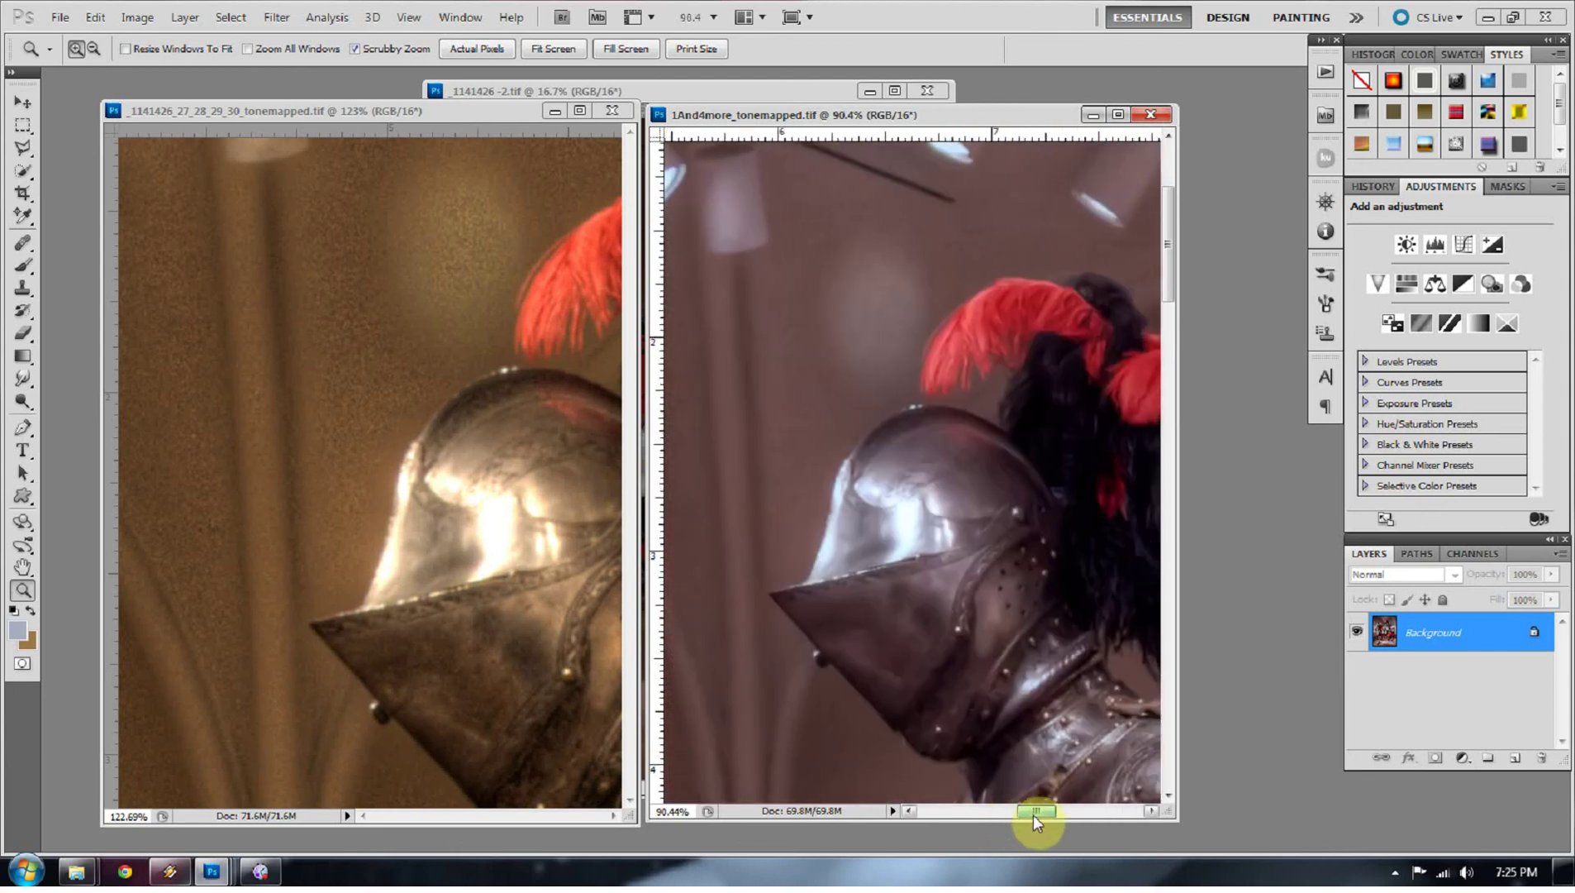
{"action": "left_click", "coordinate": [965, 641]}
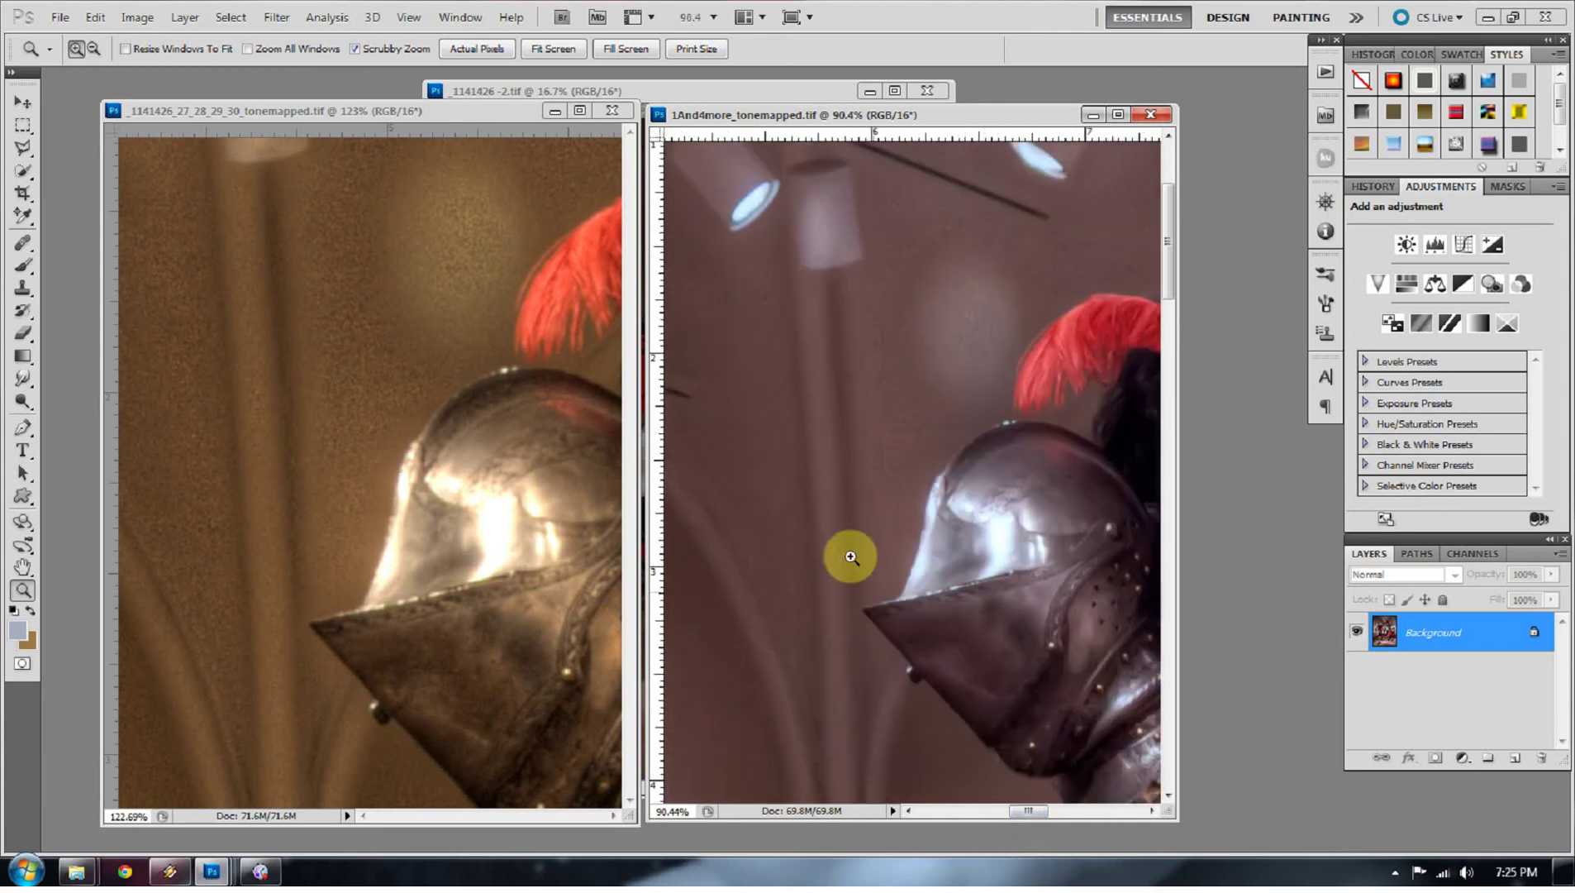
{"action": "left_click_drag", "start_coordinate": [852, 552], "coordinate": [886, 549]}
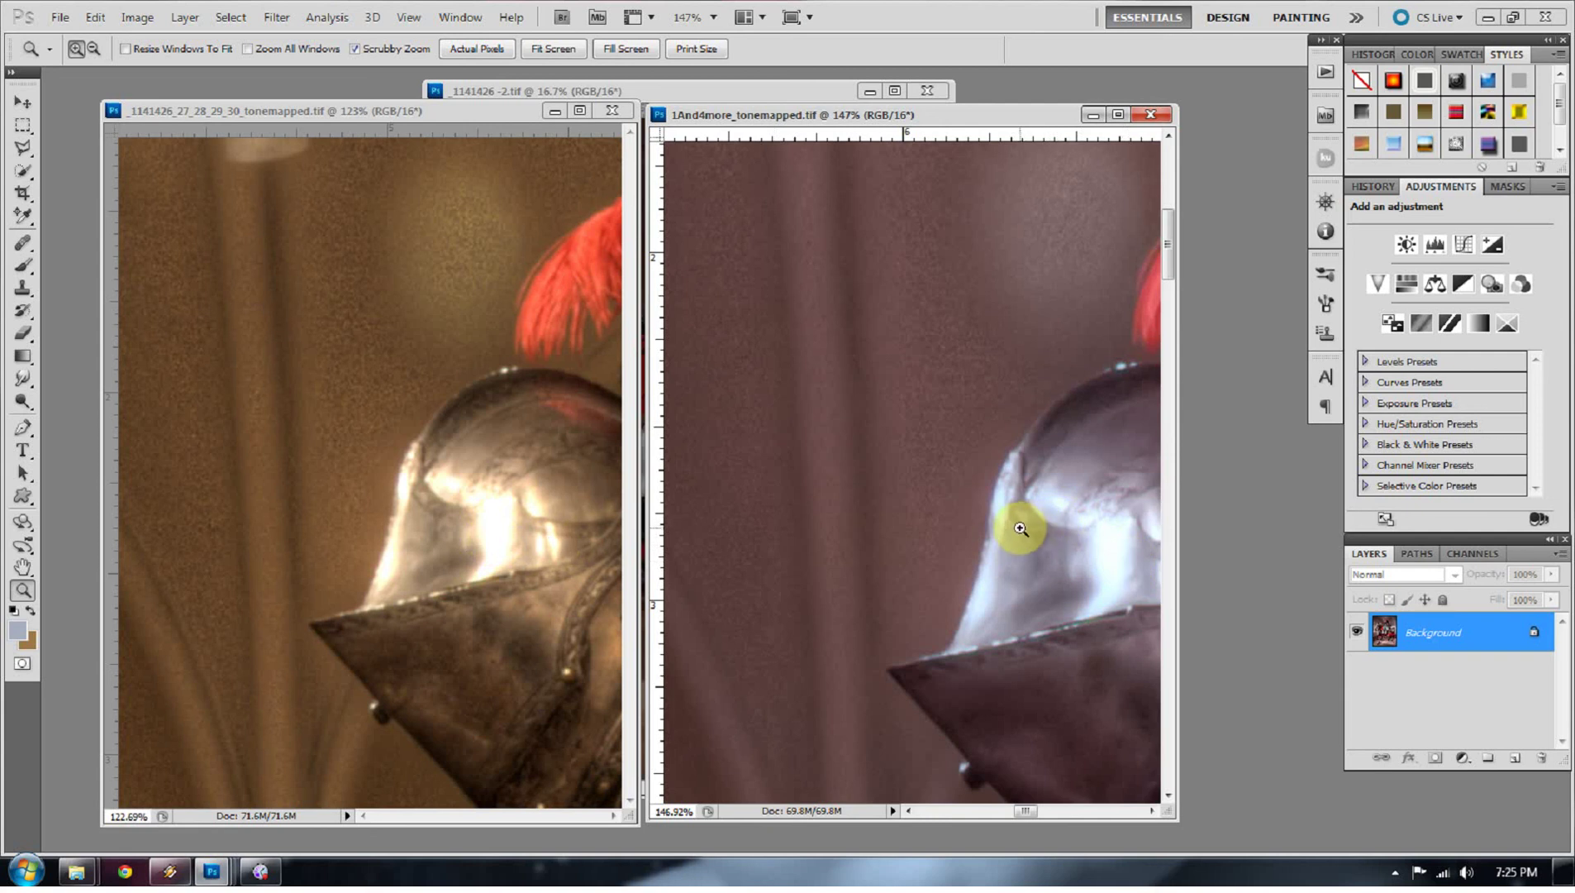
Step: Fit both tone-mapped knight images on screen
{"action": "right_click", "coordinate": [1012, 498]}
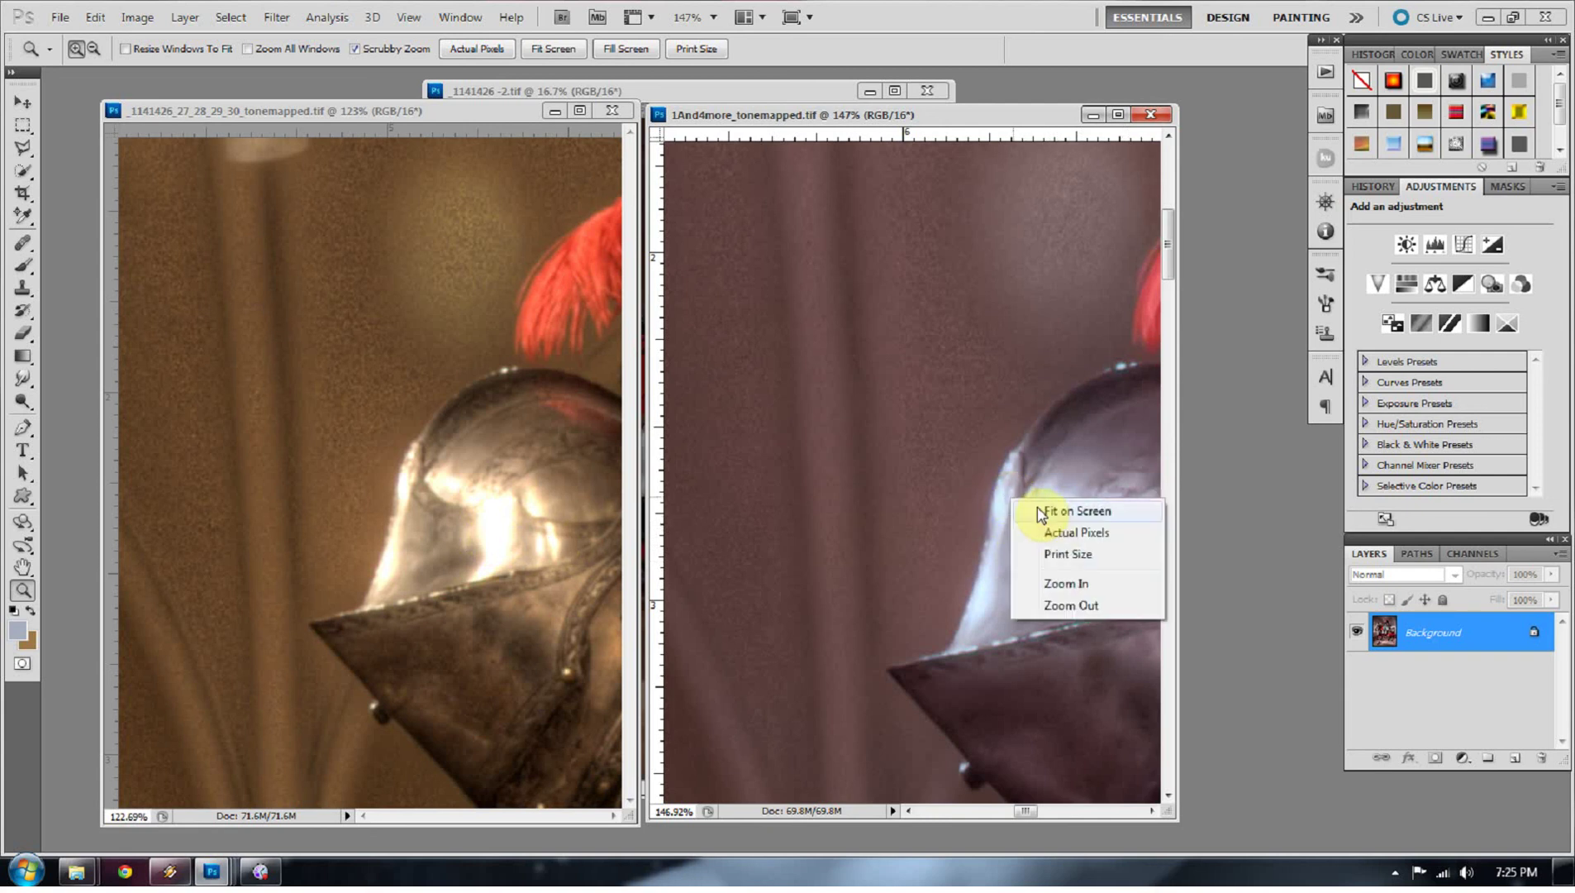
{"action": "left_click", "coordinate": [1034, 510]}
{"action": "right_click", "coordinate": [488, 427]}
{"action": "left_click", "coordinate": [491, 433]}
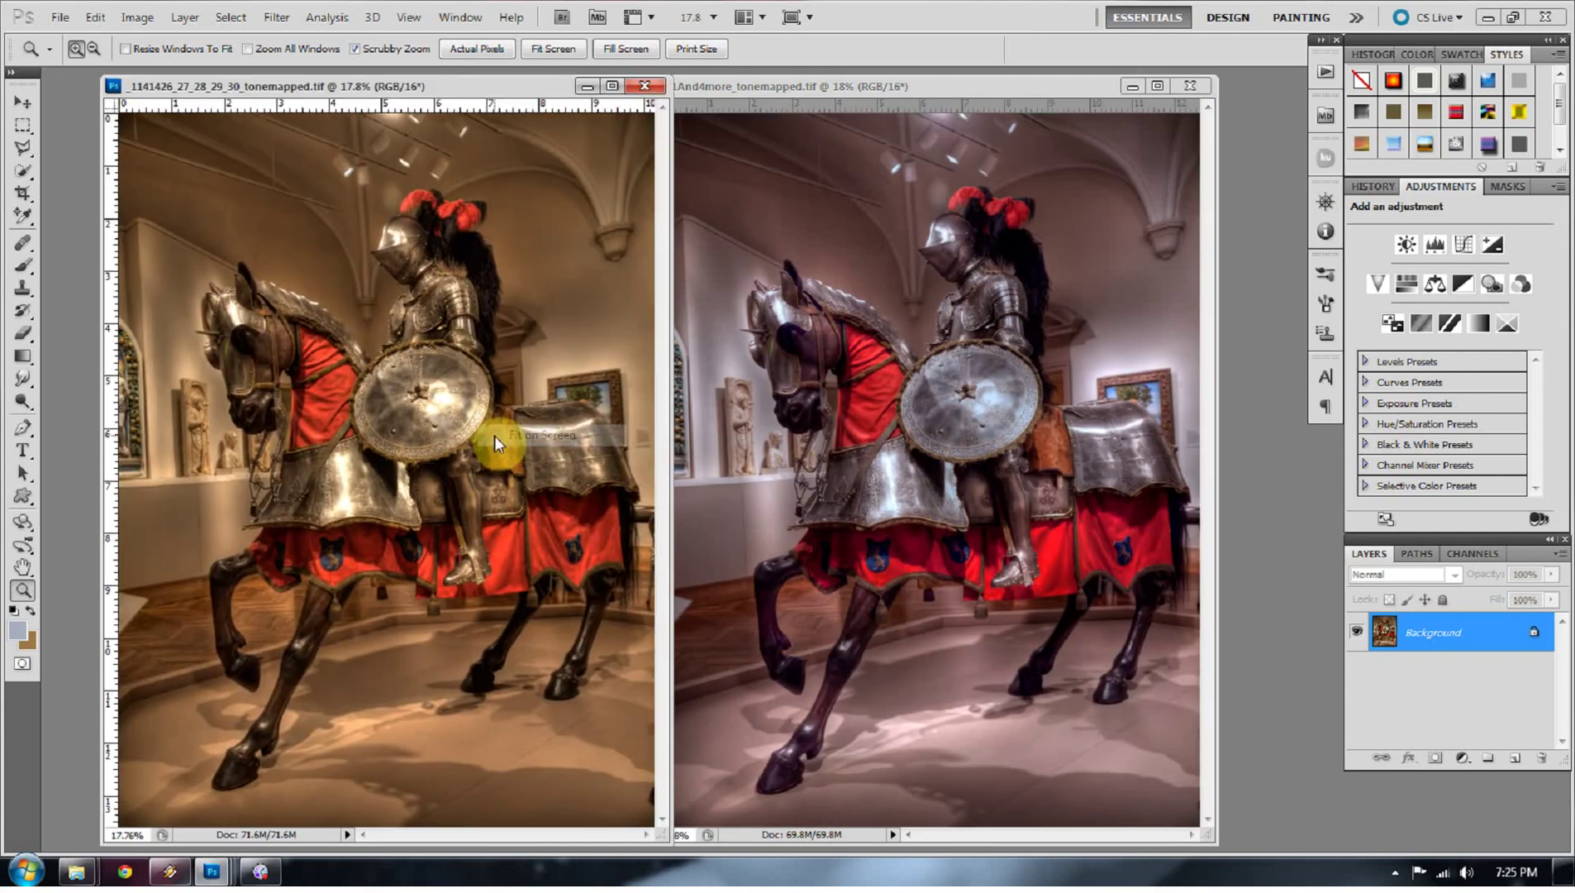
Step: Zoom both the right and left images in on the knight's shield
{"action": "left_click", "coordinate": [880, 372]}
{"action": "left_click_drag", "start_coordinate": [1029, 404], "coordinate": [1139, 459]}
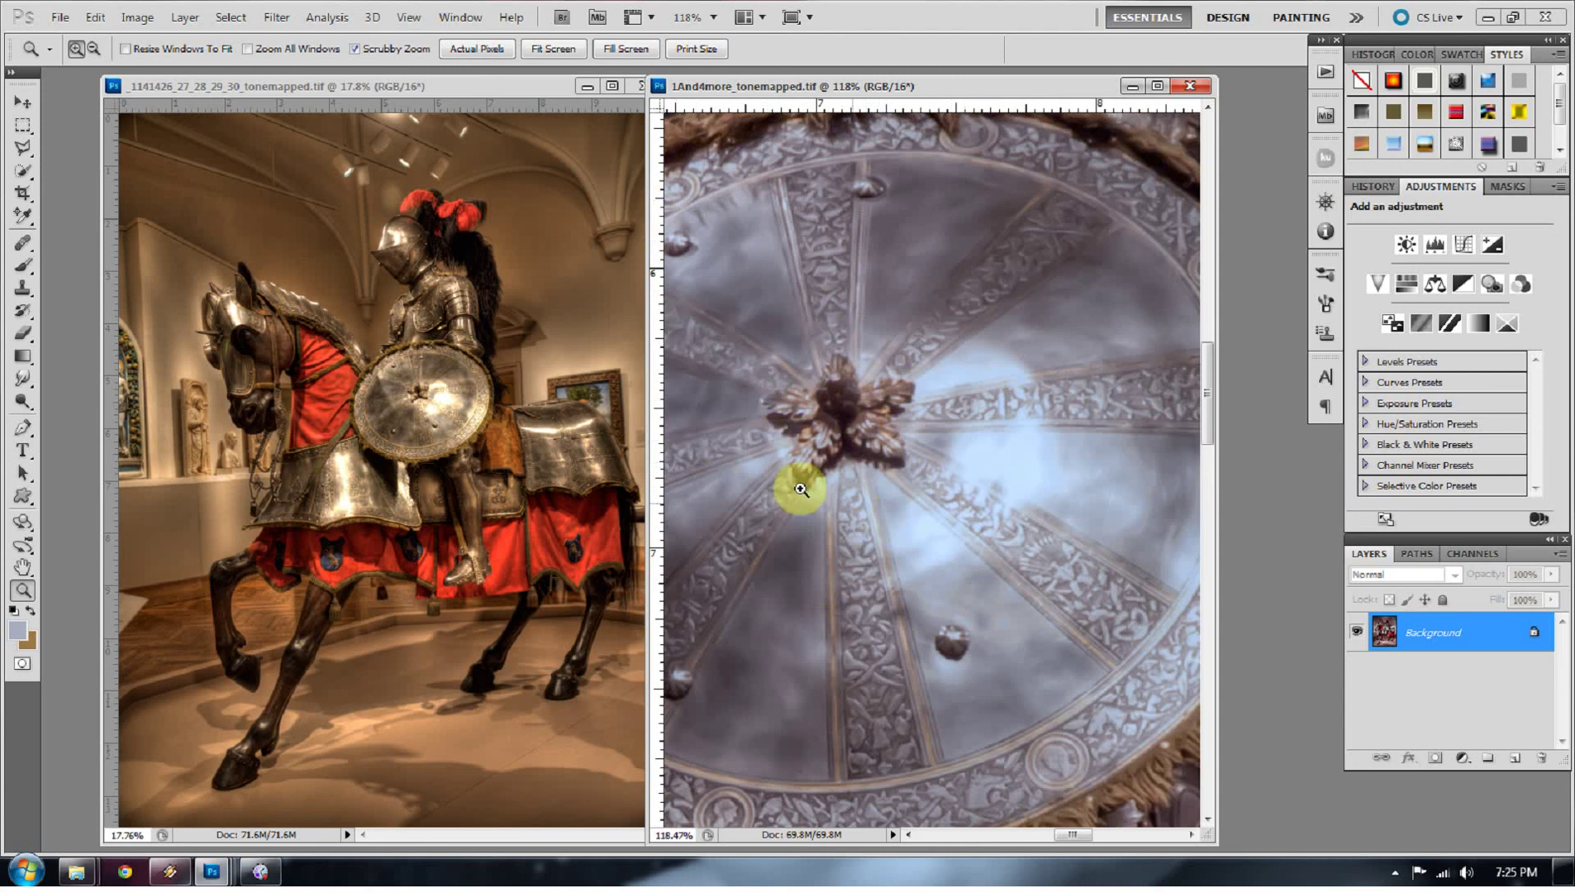
{"action": "left_click_drag", "start_coordinate": [425, 405], "coordinate": [523, 455]}
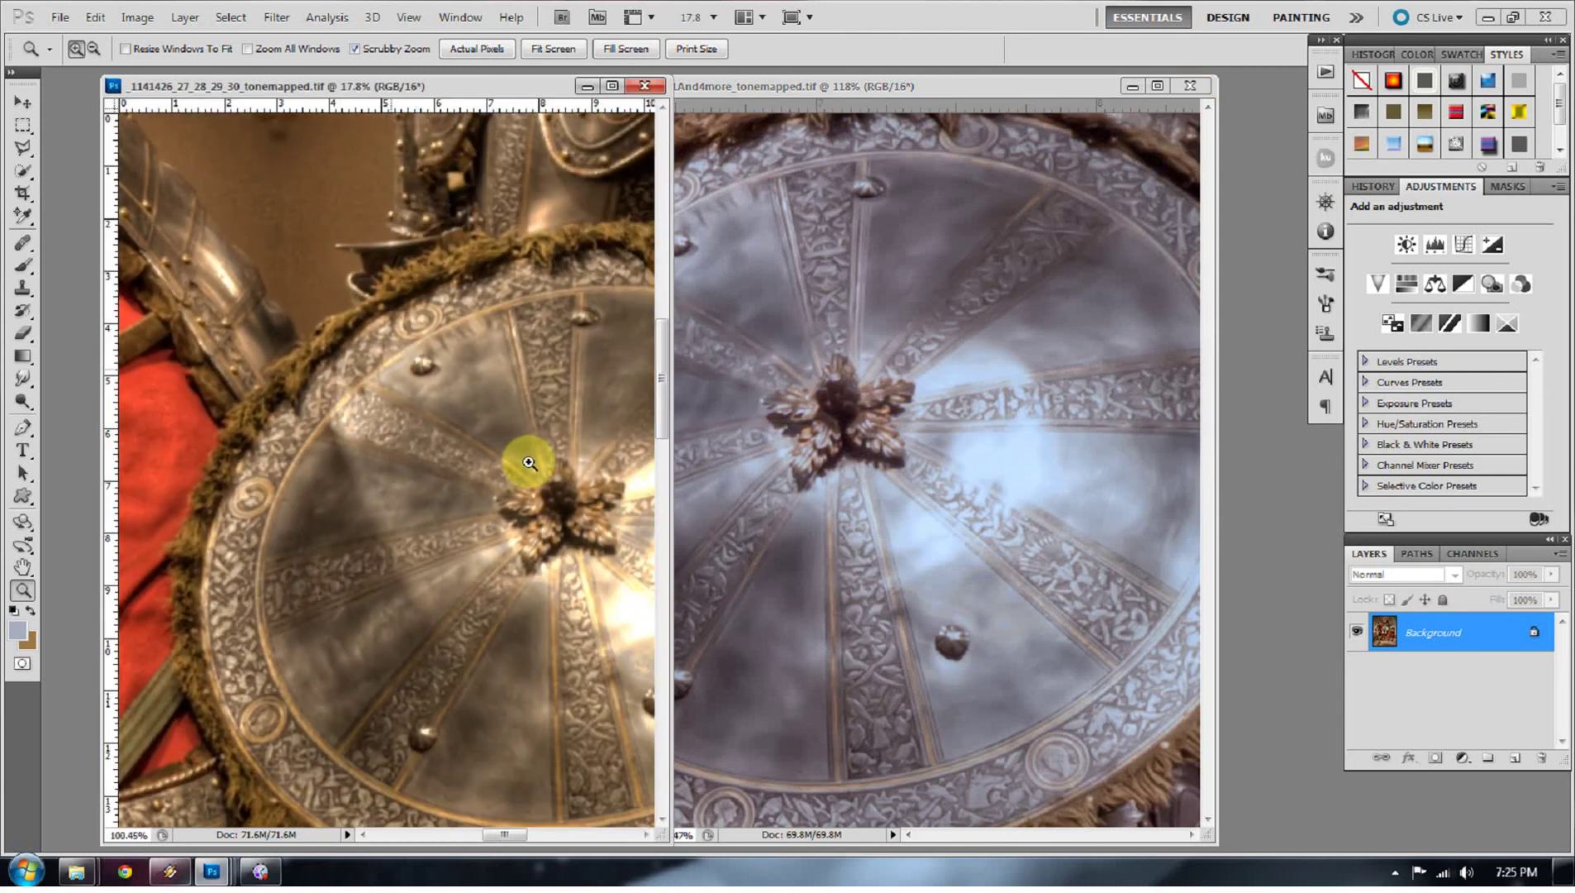
{"action": "left_click_drag", "start_coordinate": [508, 835], "coordinate": [527, 837]}
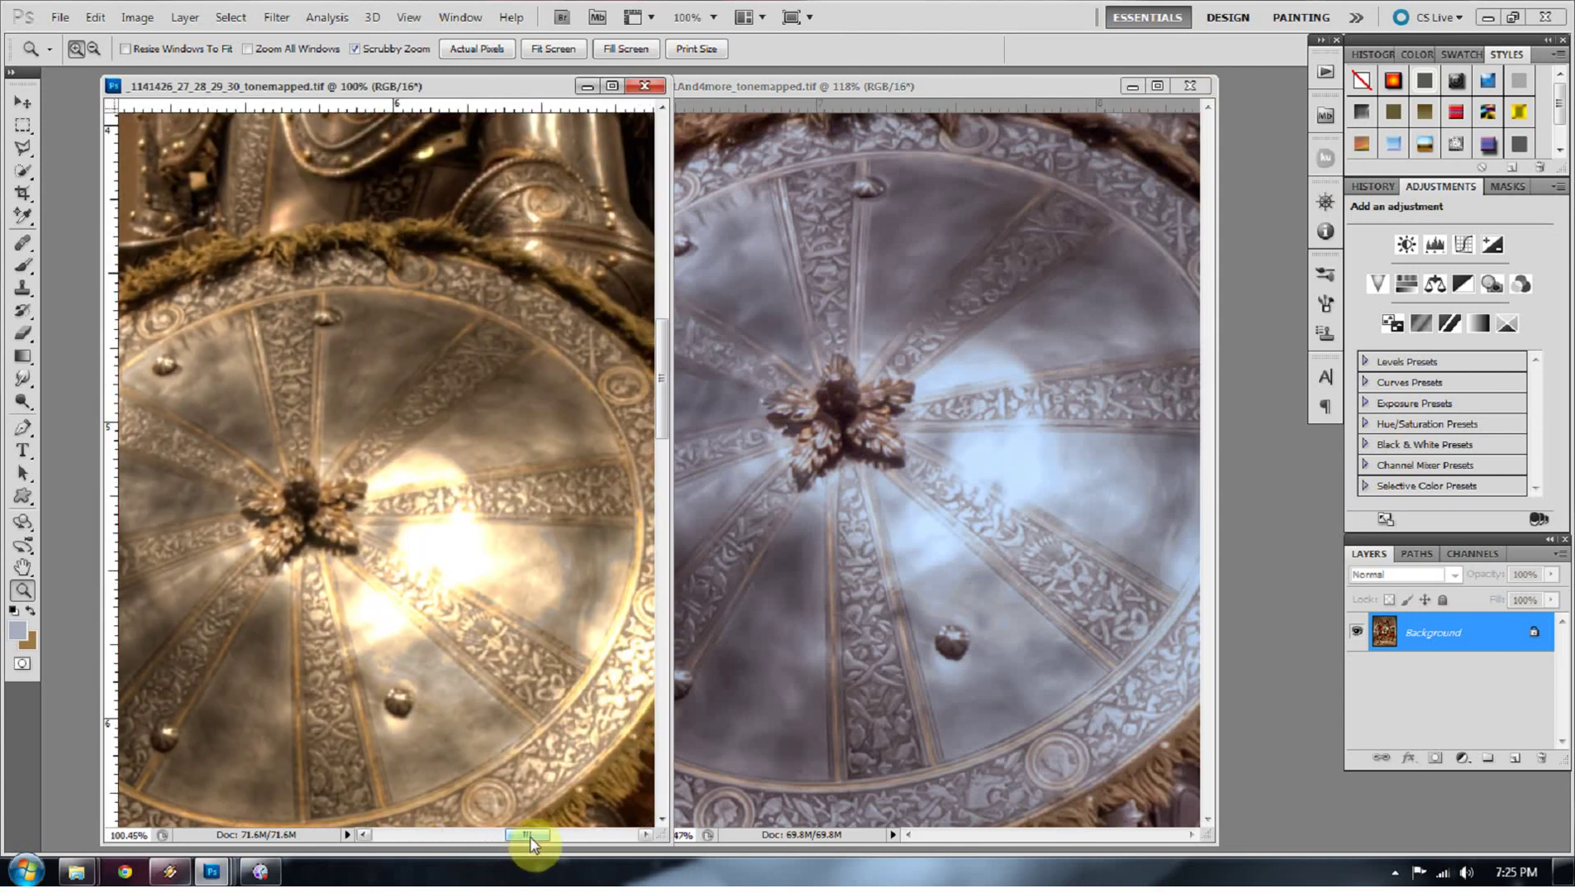
{"action": "scroll", "coordinate": [471, 617], "scroll_direction": "down", "scroll_amount": 3}
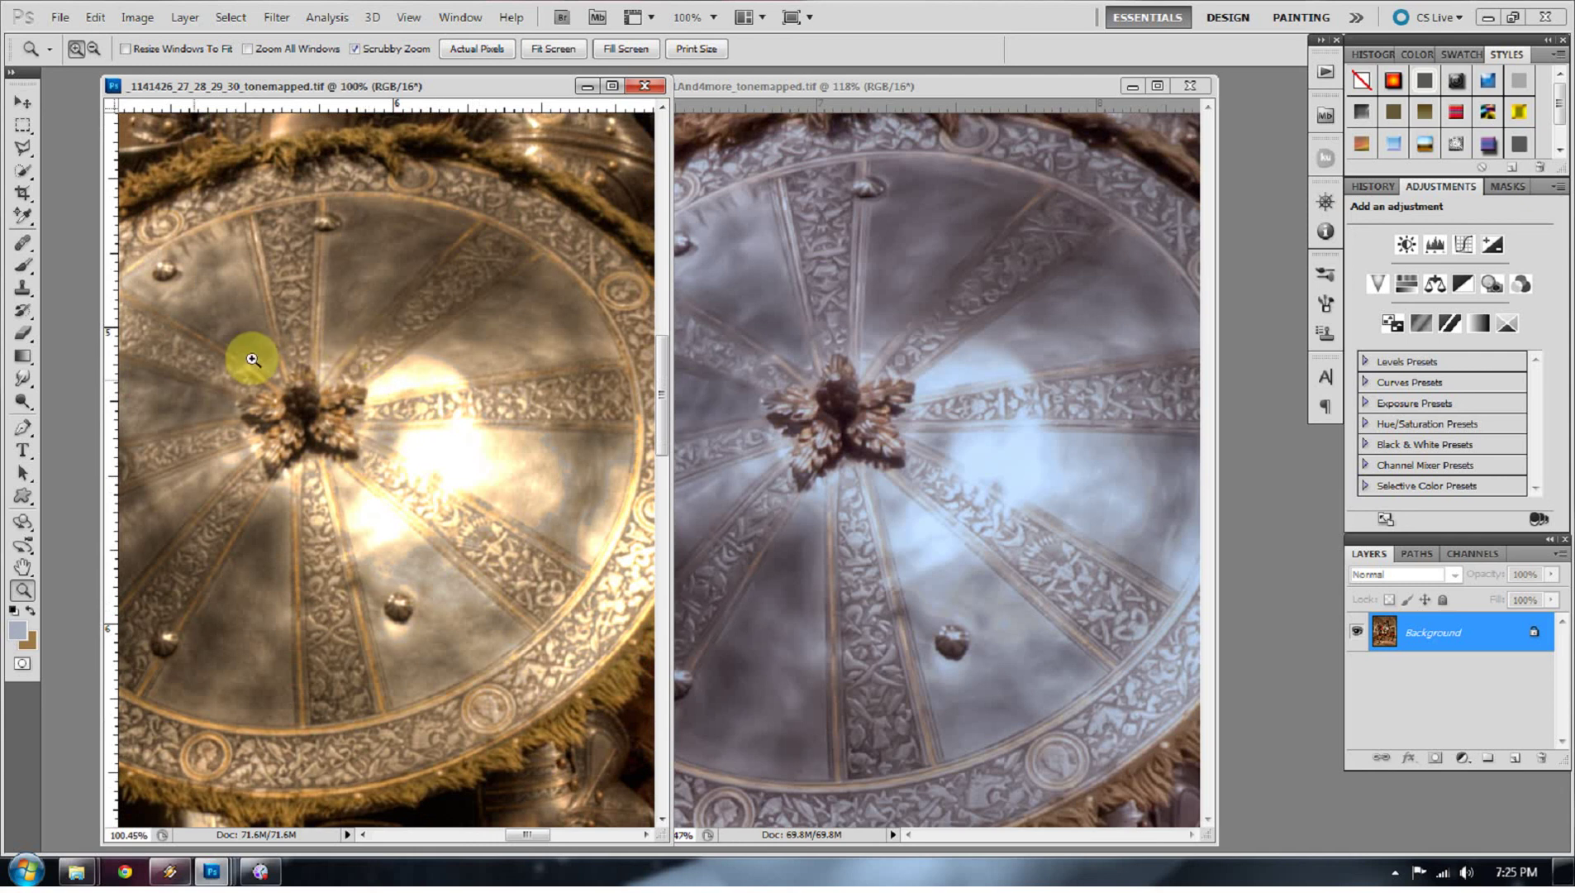
Step: Fit the whole left knight image back on screen and bring up the right image's zoom choices
{"action": "right_click", "coordinate": [387, 460]}
{"action": "left_click", "coordinate": [418, 477]}
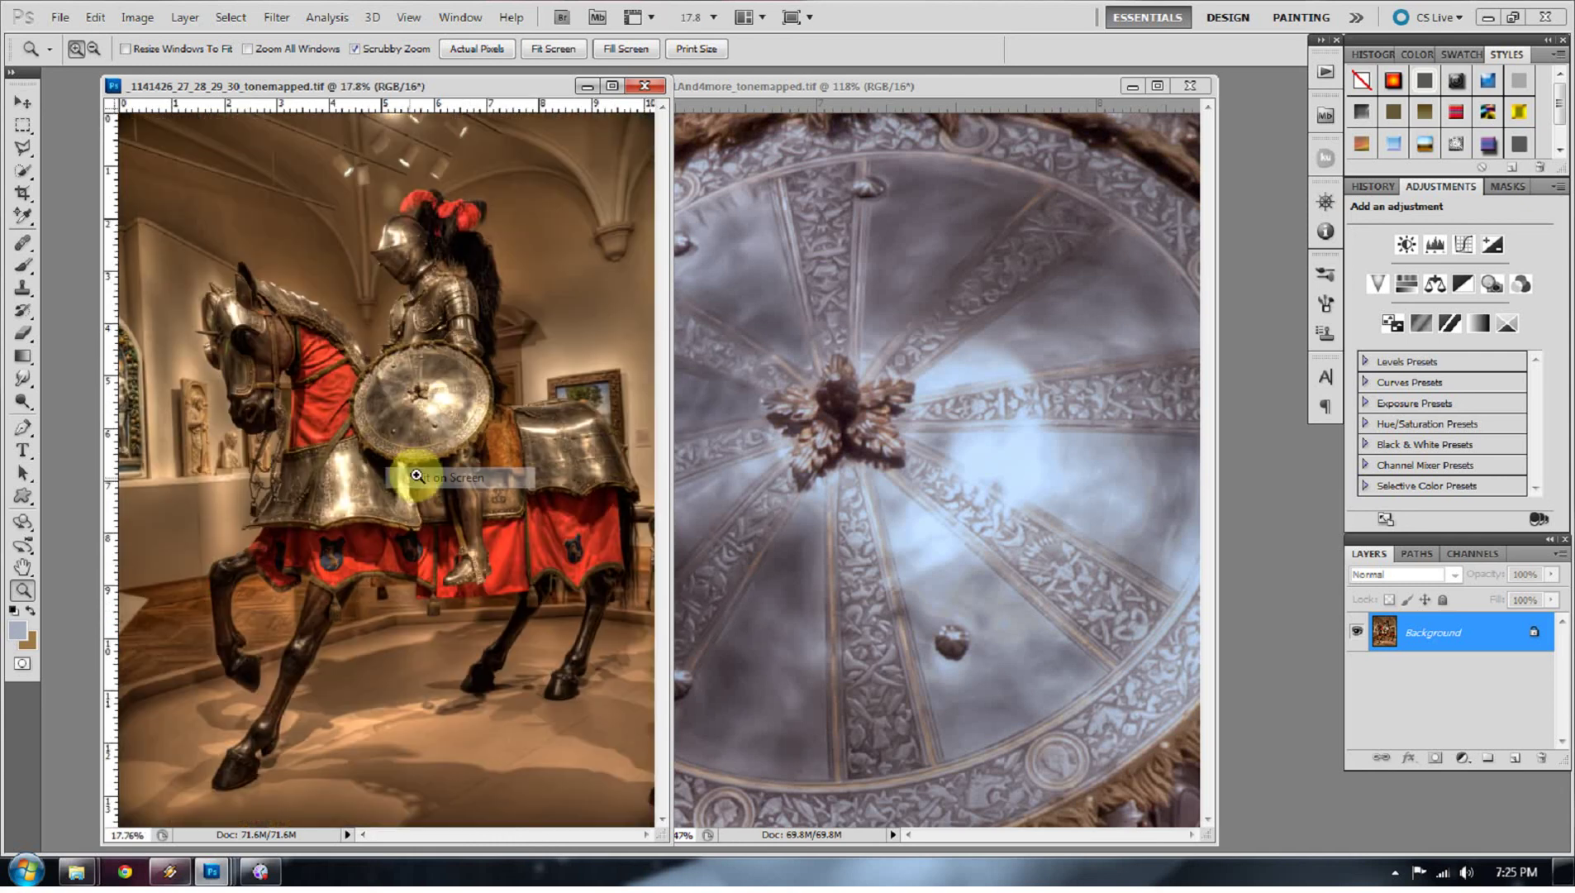
{"action": "right_click", "coordinate": [831, 439]}
Step: Fit the whole right knight image on screen beside the left one
{"action": "left_click", "coordinate": [850, 447]}
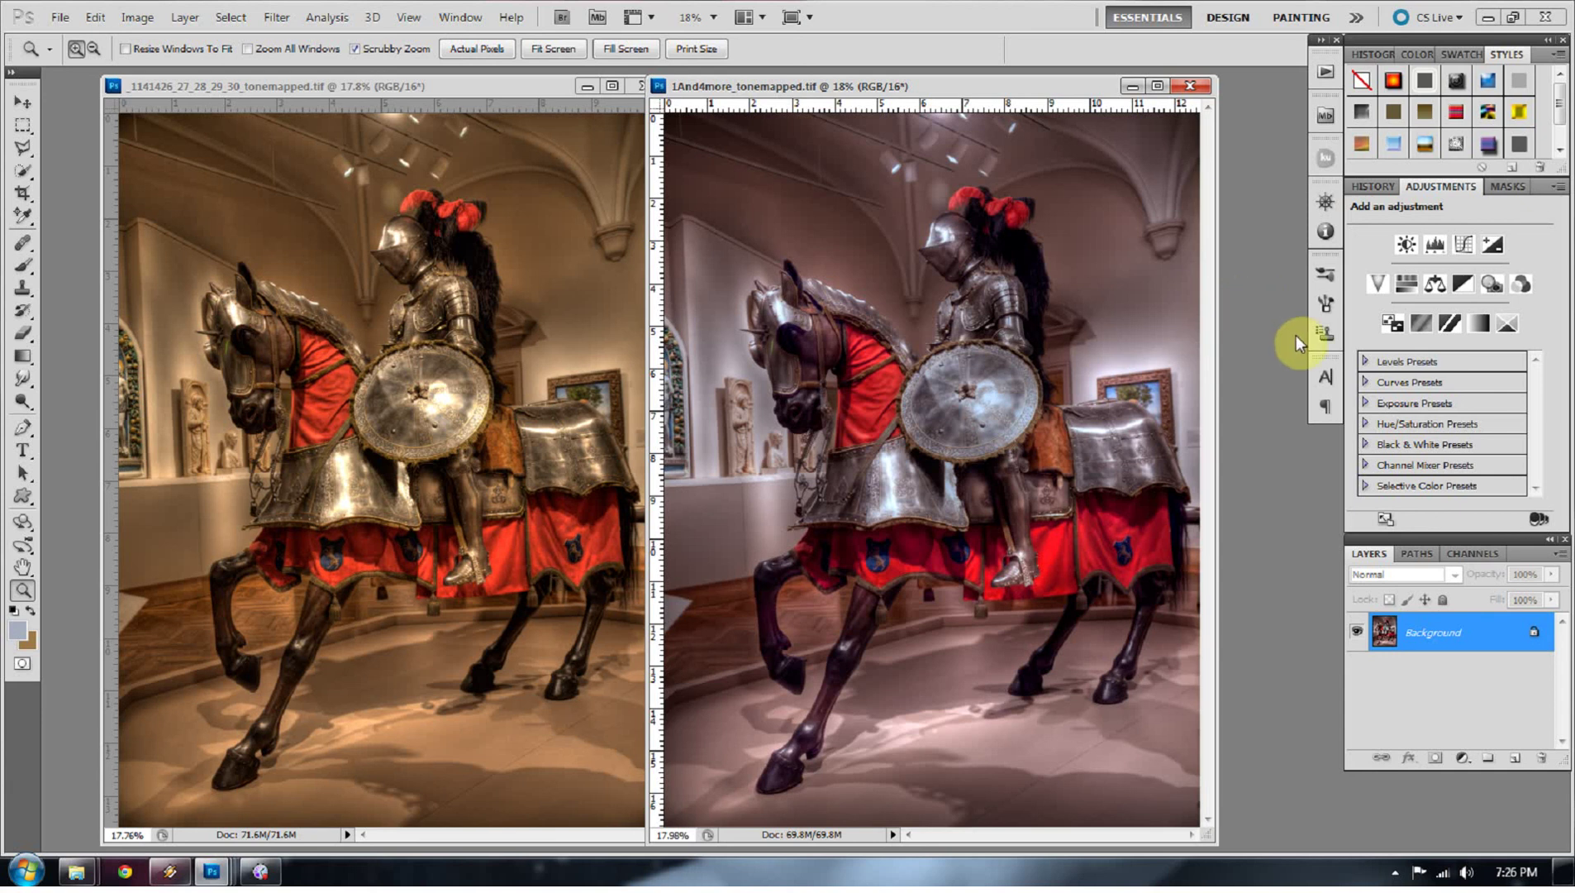
Step: Show the Actions panel with Post Processing Arsenal collapsed and Pseudo Tiff Exposures expanded
{"action": "left_click", "coordinate": [1325, 77]}
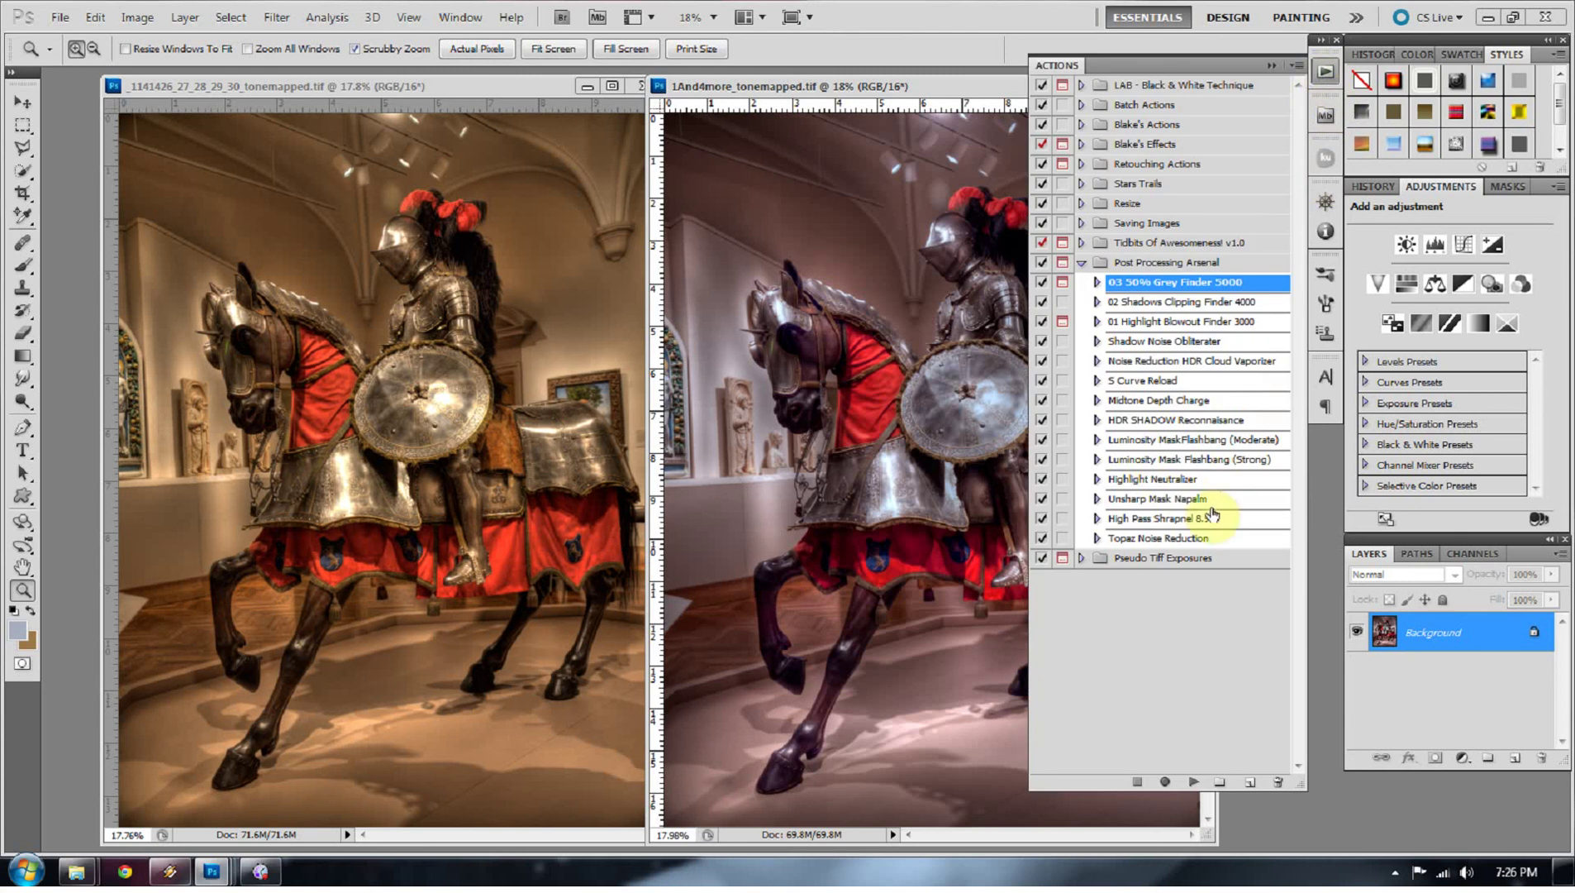
{"action": "left_click", "coordinate": [1080, 262]}
{"action": "left_click", "coordinate": [1081, 281]}
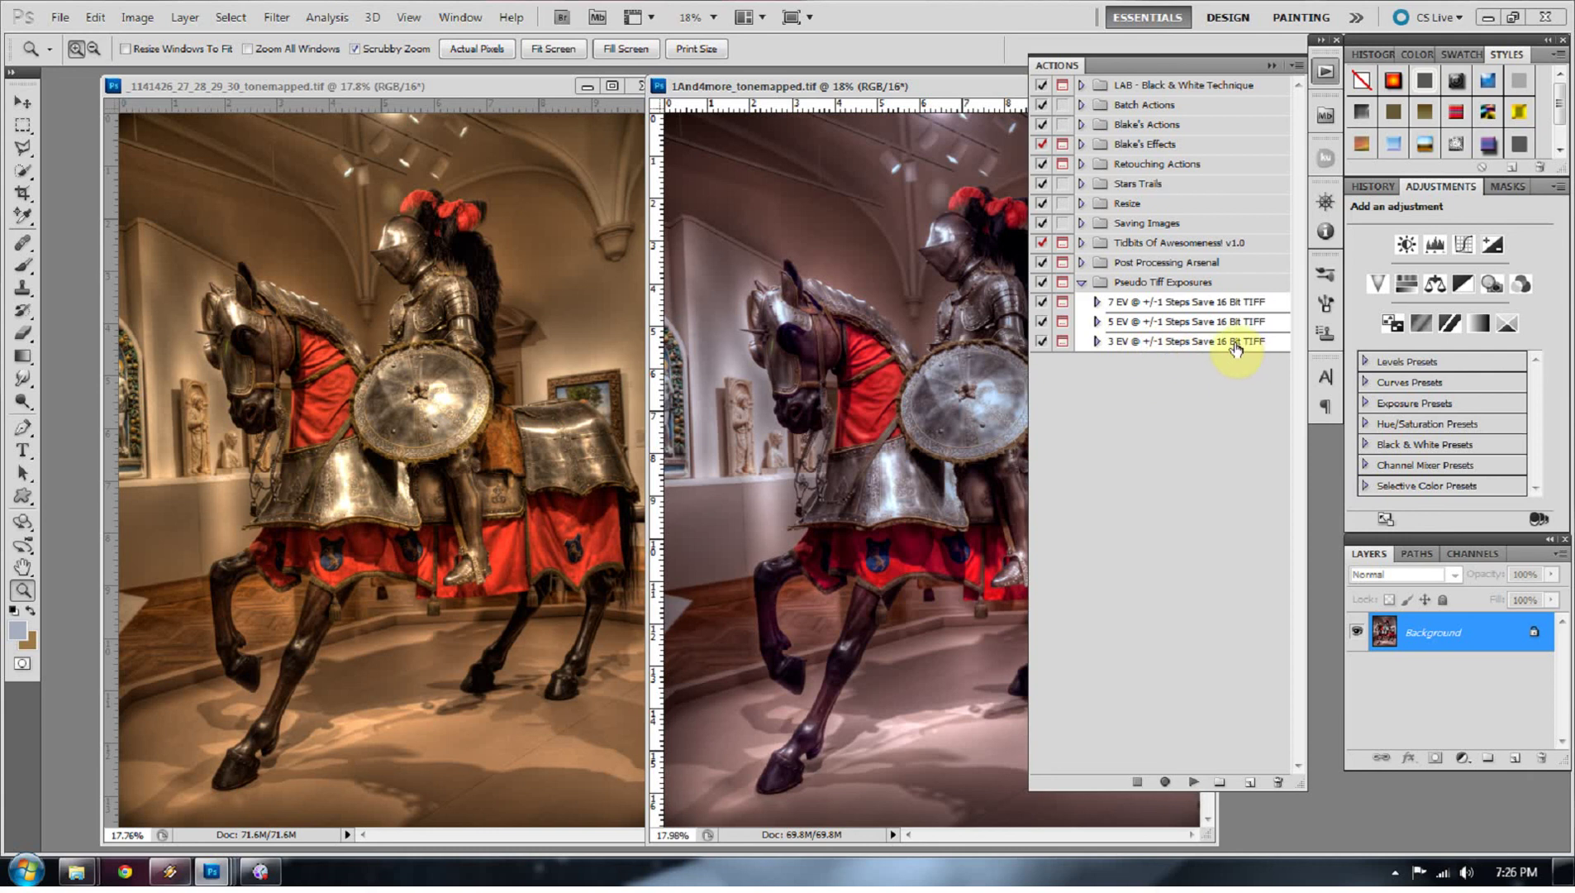
{"action": "left_click", "coordinate": [1119, 309]}
Step: Bring 1And4more_tonemapped forward and play the 5 EV @ +/-1 Steps action on it
{"action": "left_click", "coordinate": [786, 219]}
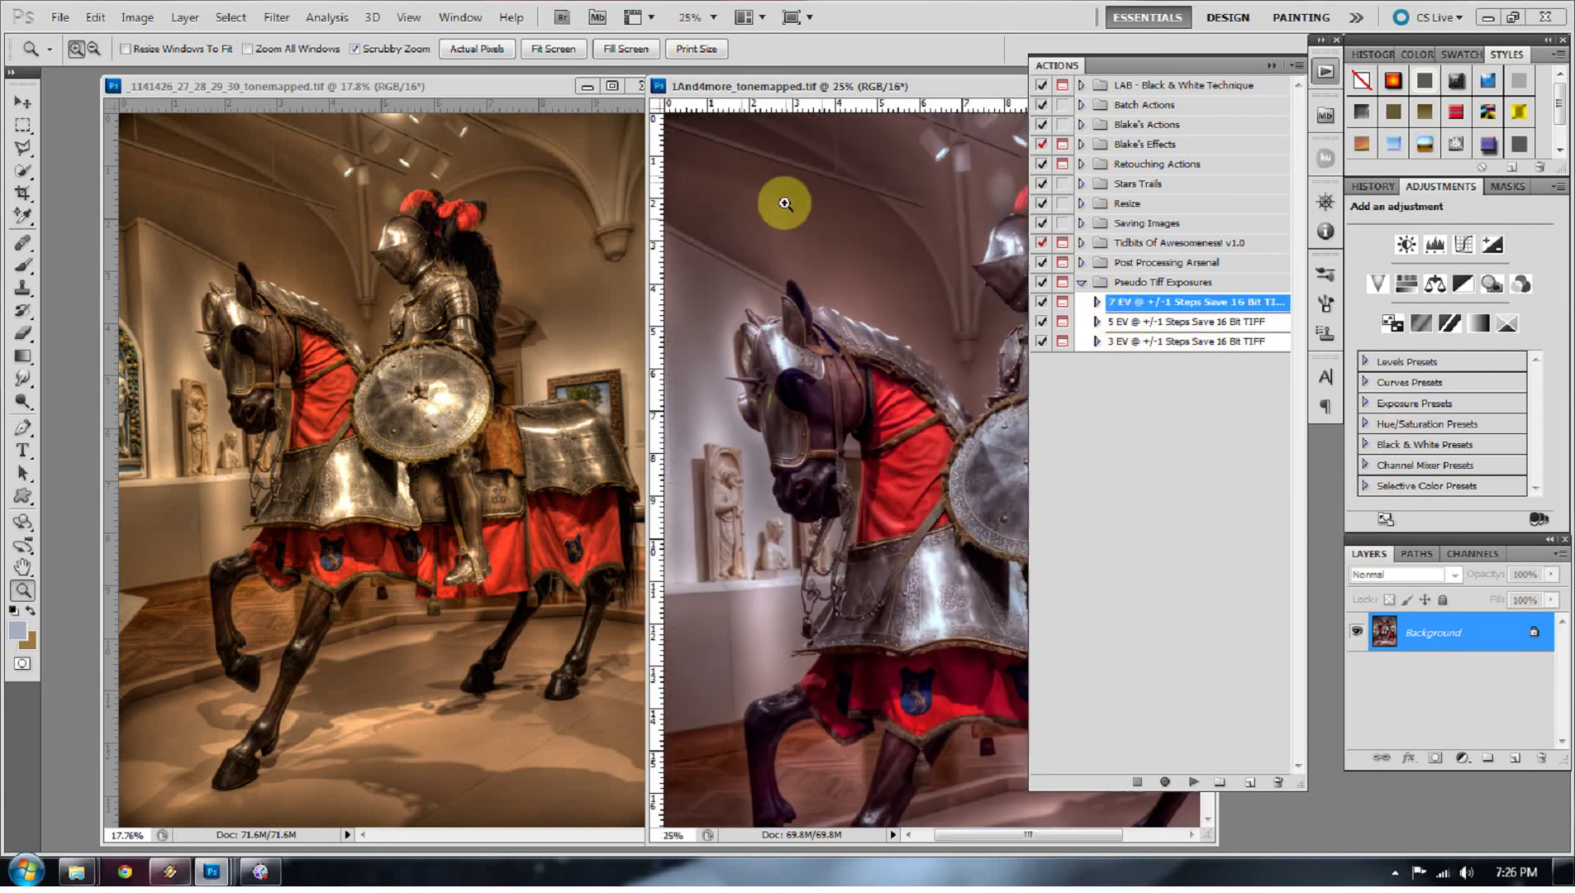
{"action": "left_click_drag", "start_coordinate": [885, 89], "coordinate": [538, 91]}
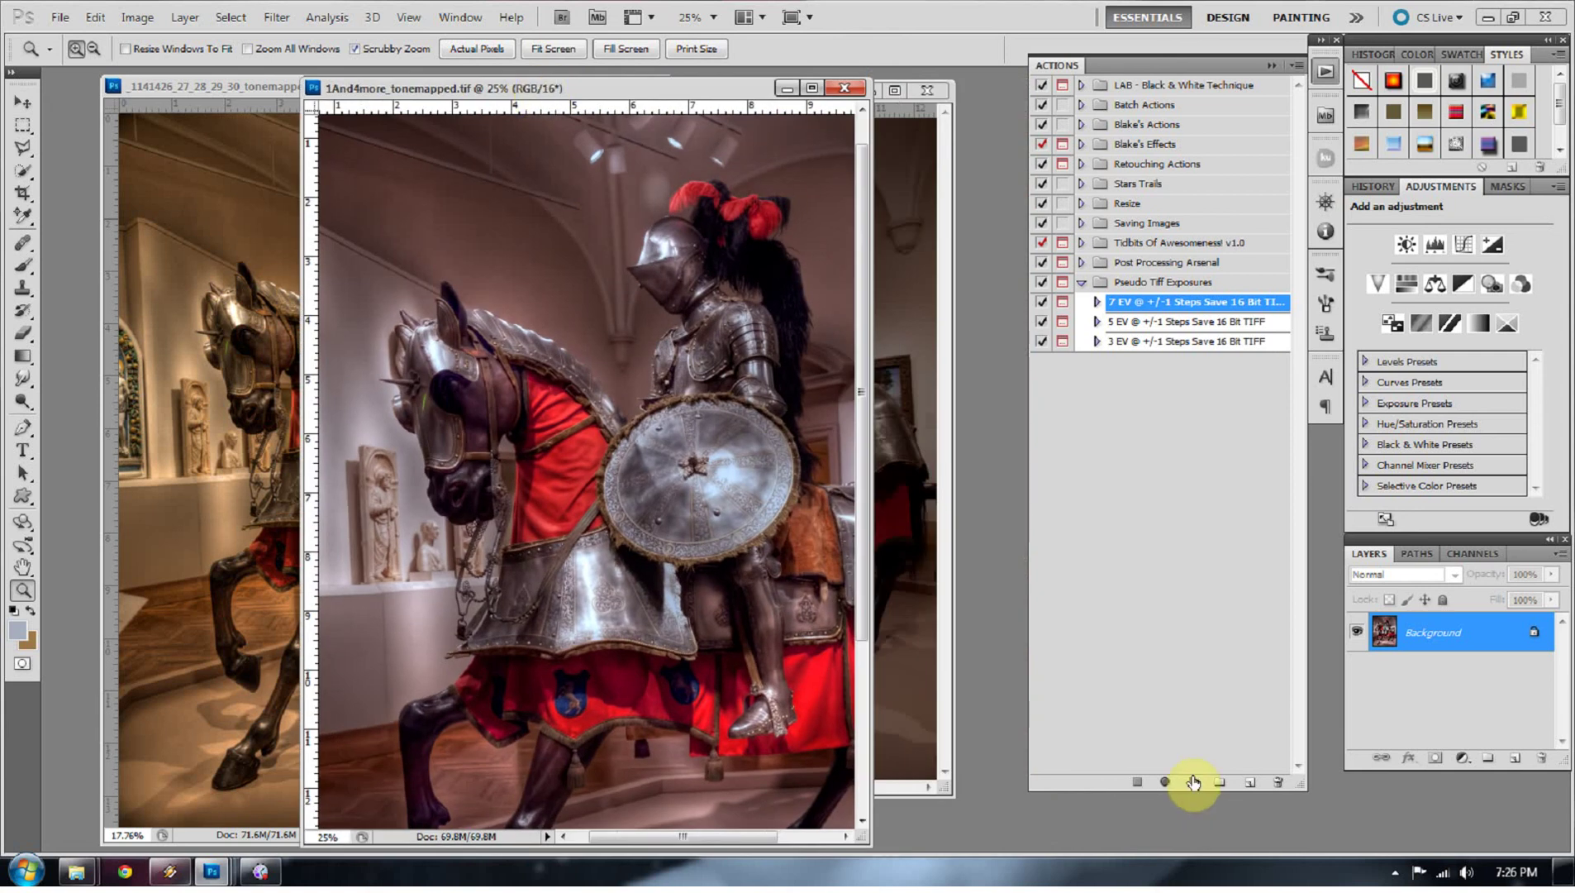
{"action": "left_click", "coordinate": [1116, 322]}
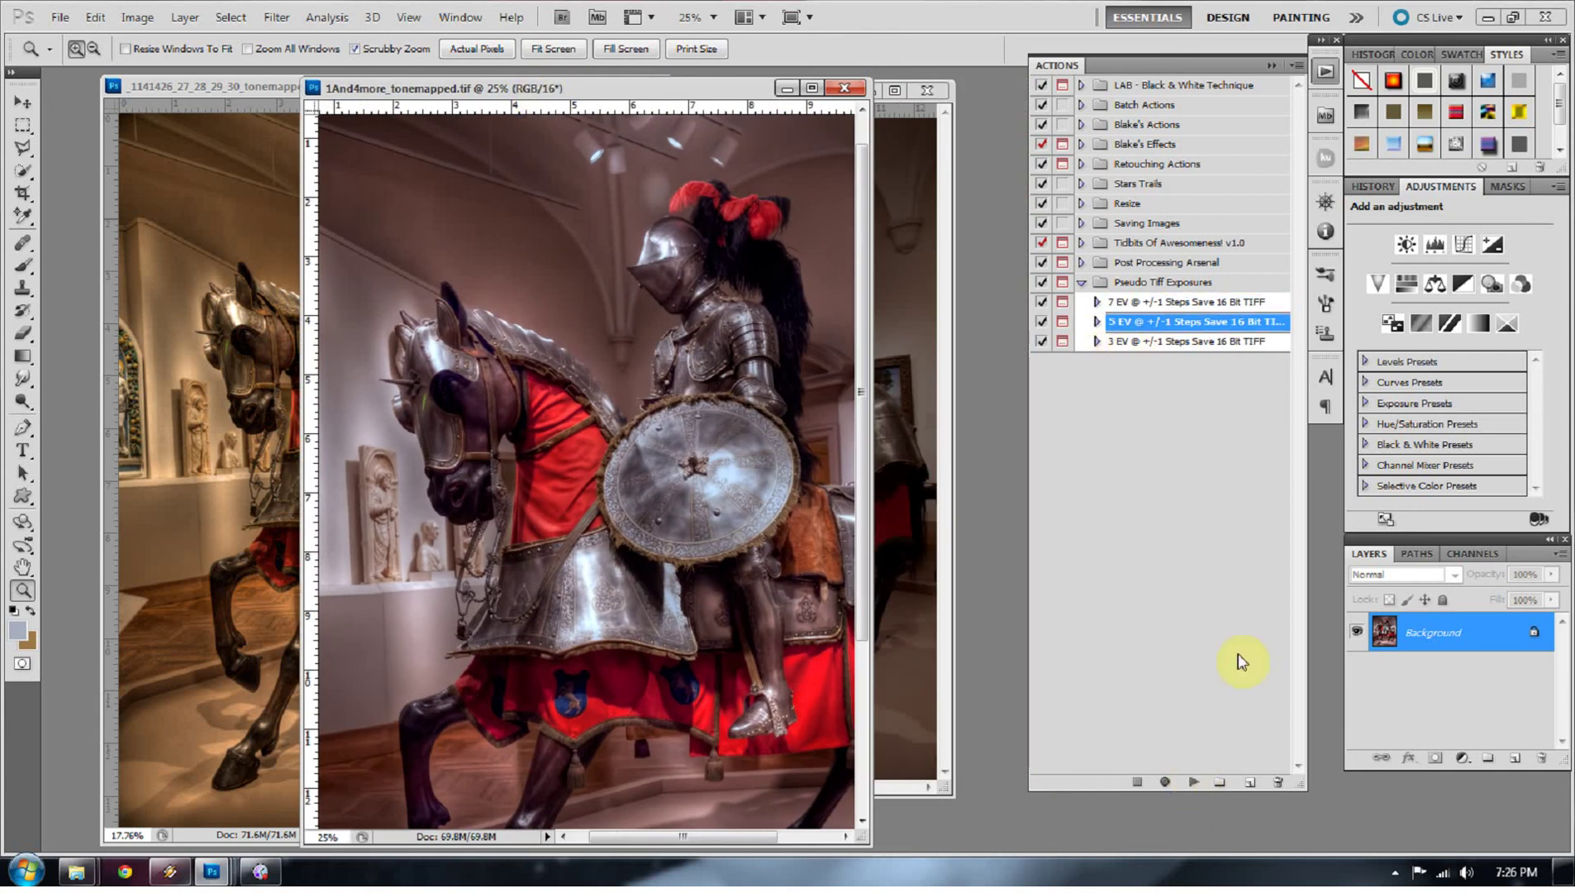
{"action": "left_click", "coordinate": [1192, 782]}
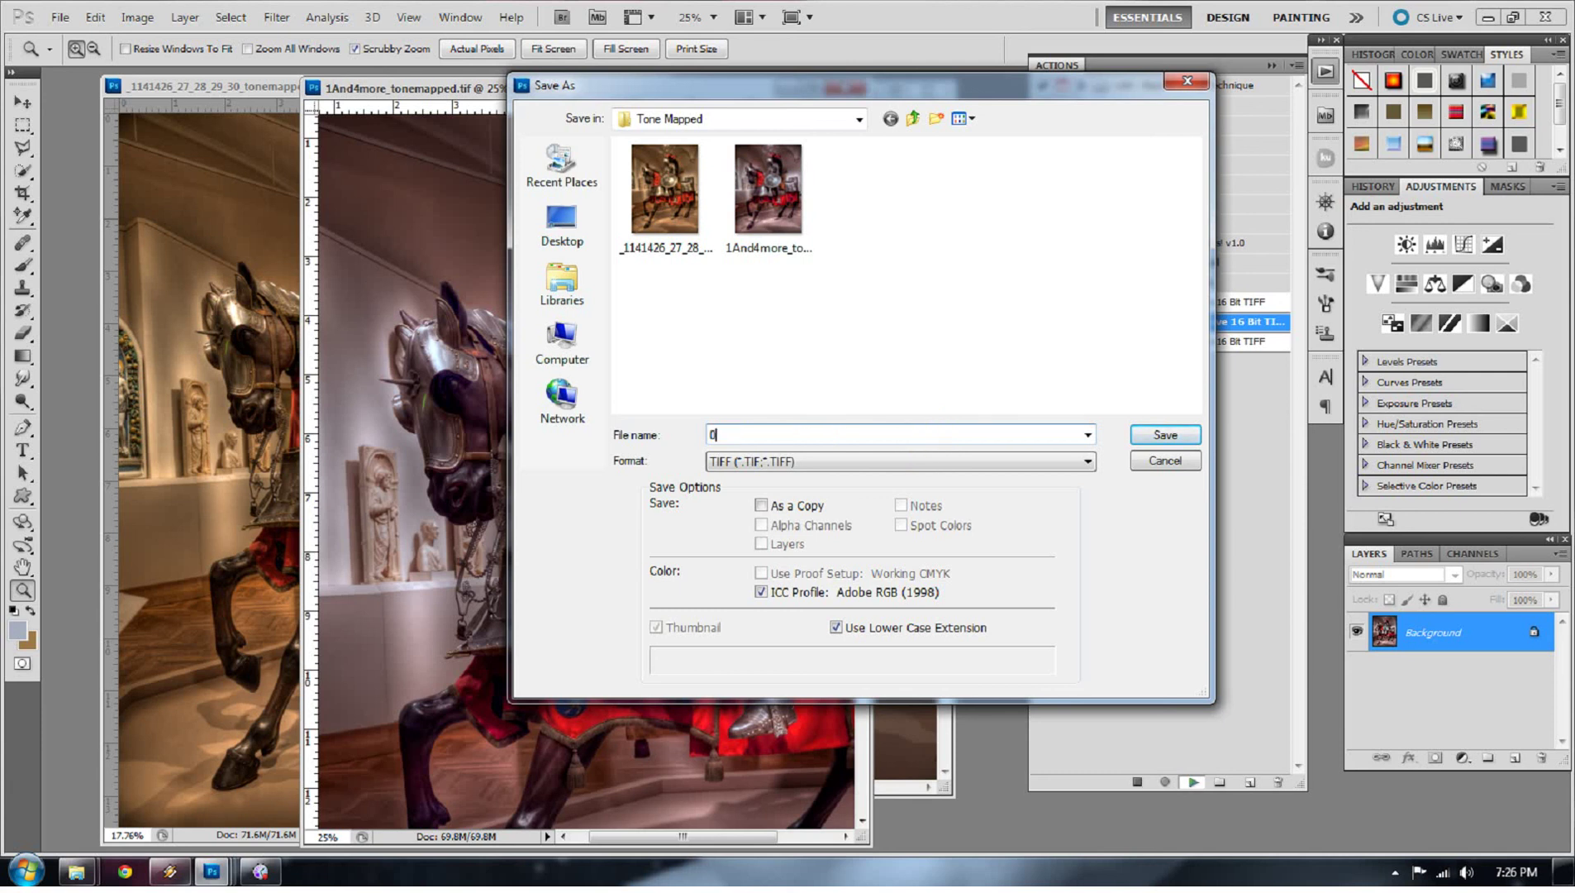
Step: Accept the TIFF options and save each exposure in turn, naming them +1, +2, -1 and -2
{"action": "left_click", "coordinate": [916, 166]}
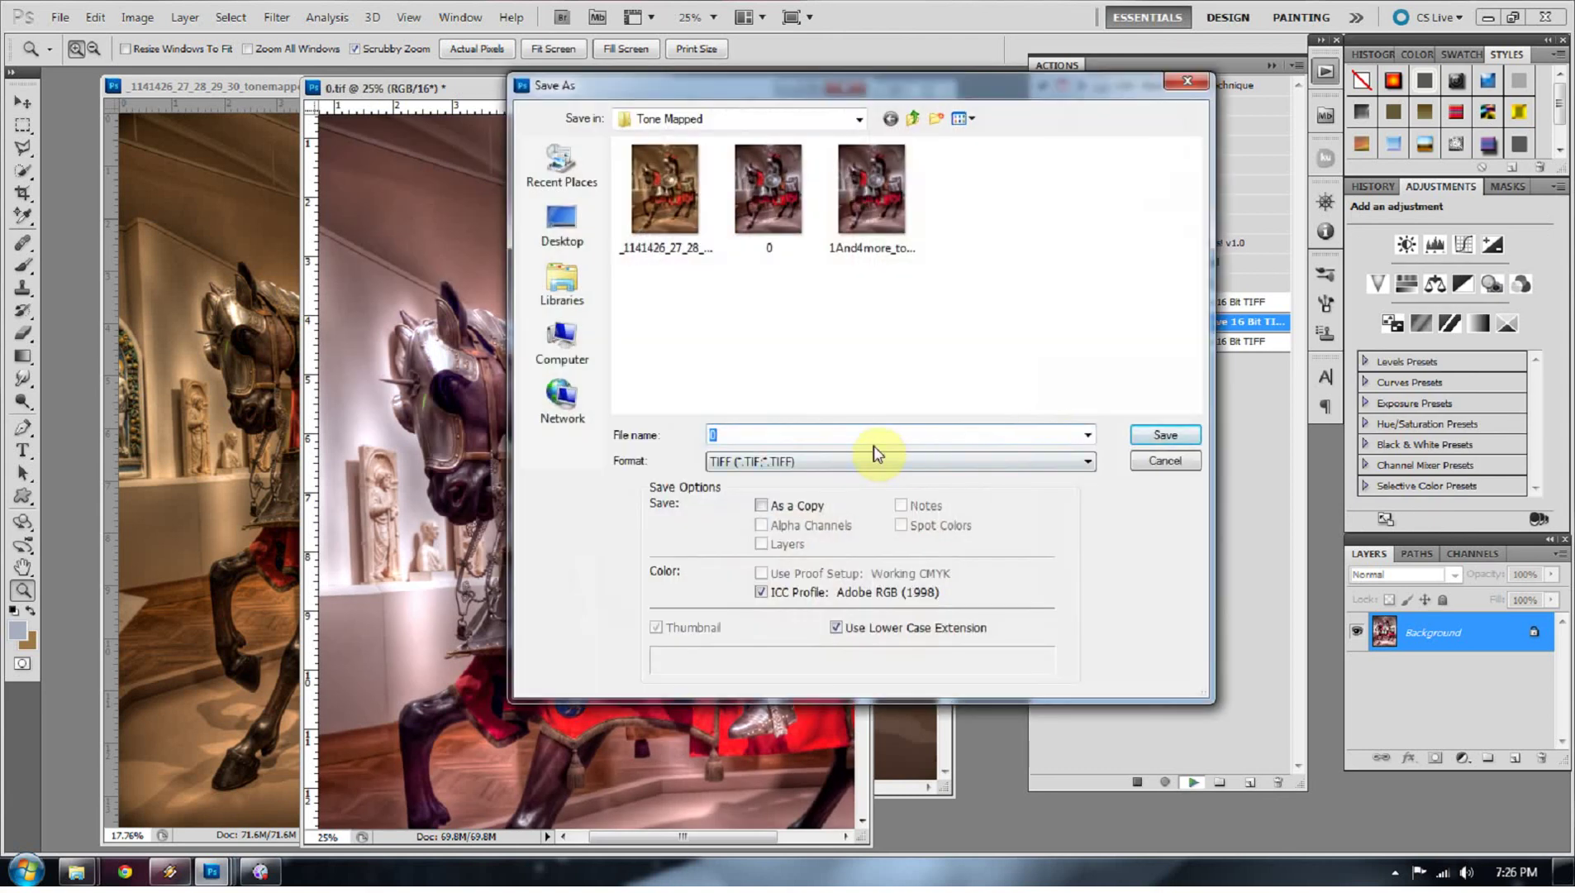
{"action": "type", "text": "+1"}
{"action": "key", "text": "Return"}
{"action": "key", "text": "Return"}
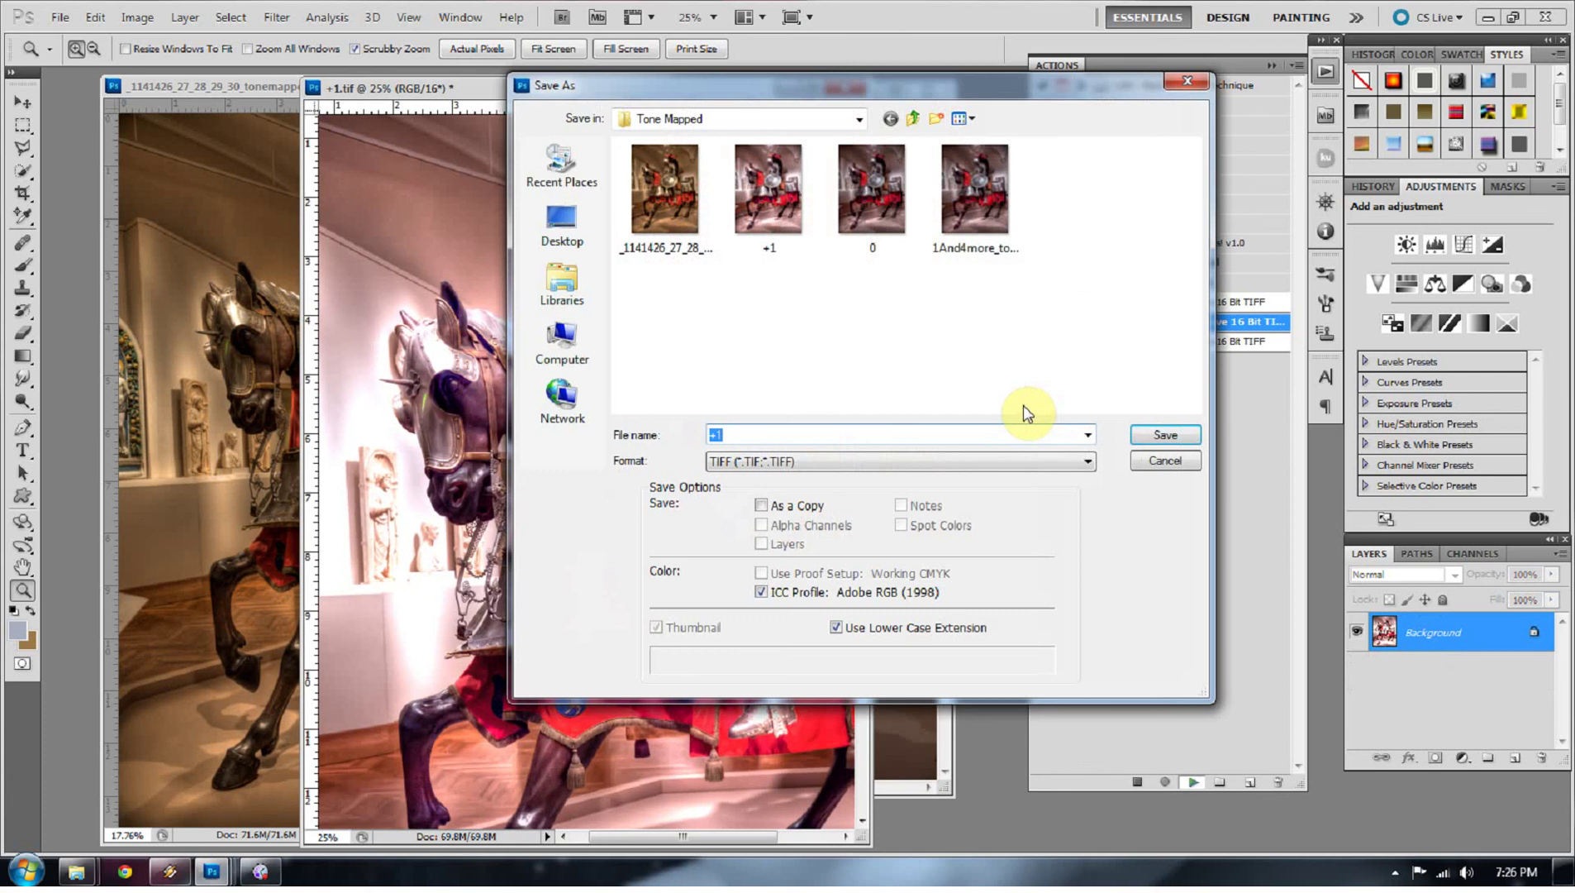
{"action": "type", "text": "-1"}
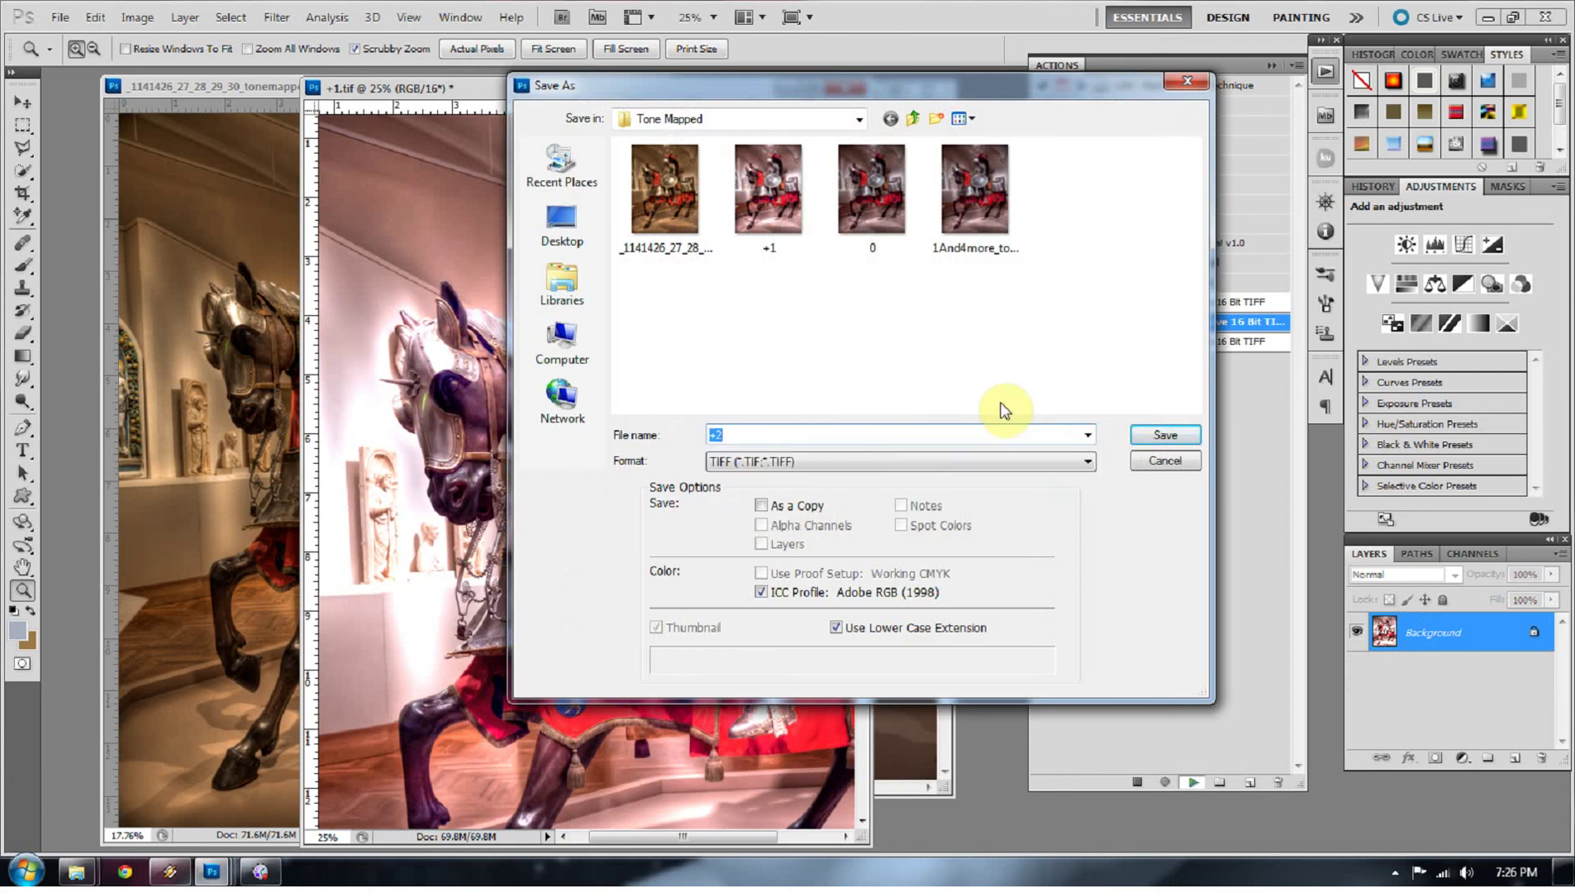
{"action": "key", "text": "Return"}
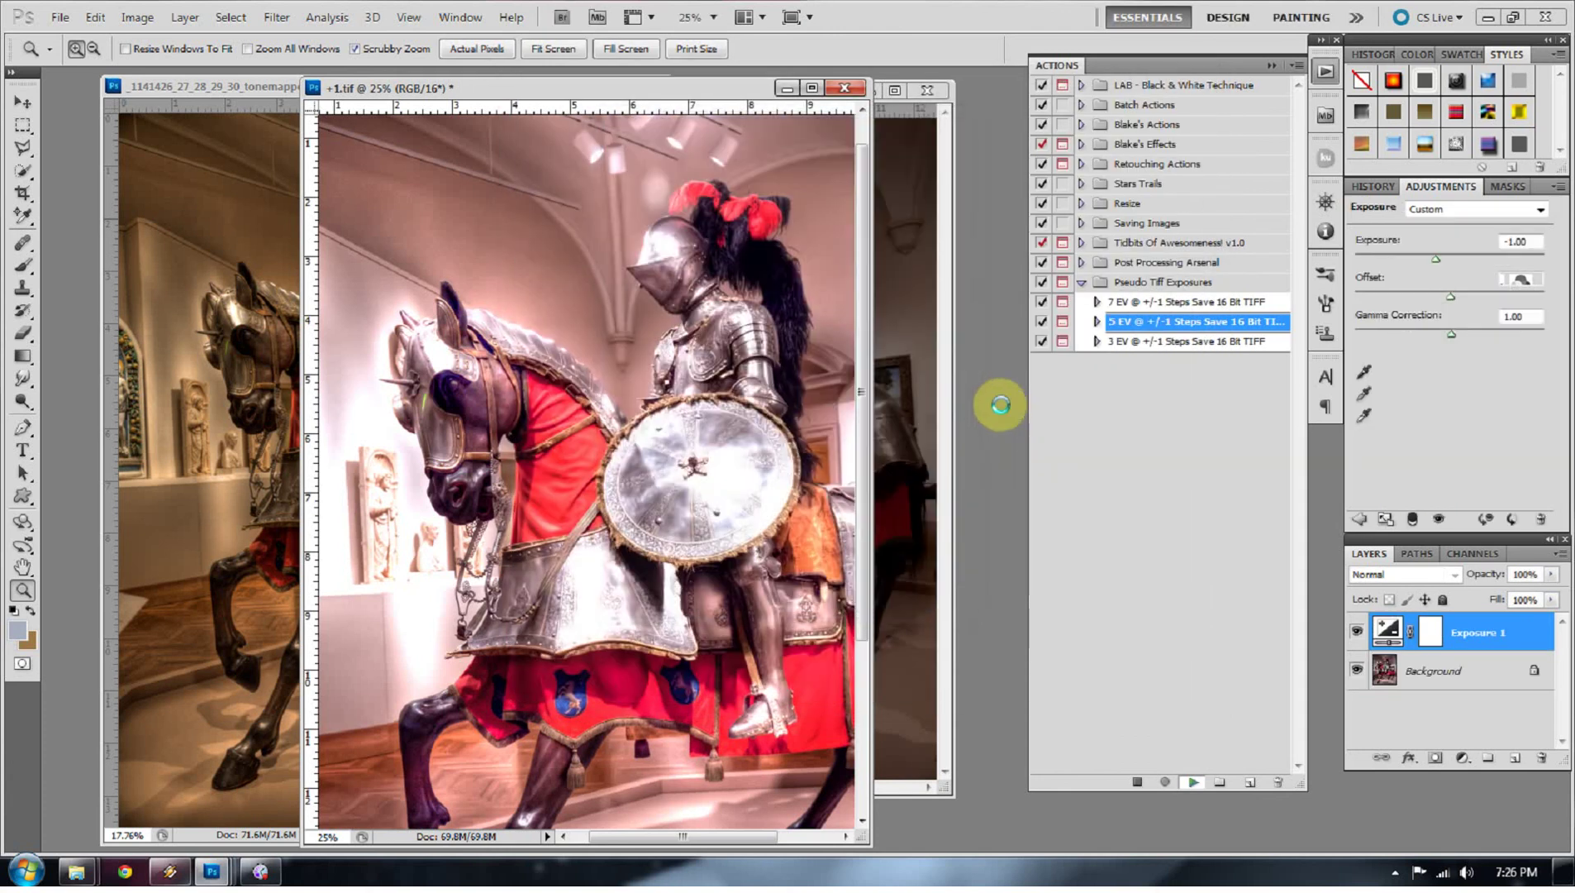
{"action": "type", "text": "-2"}
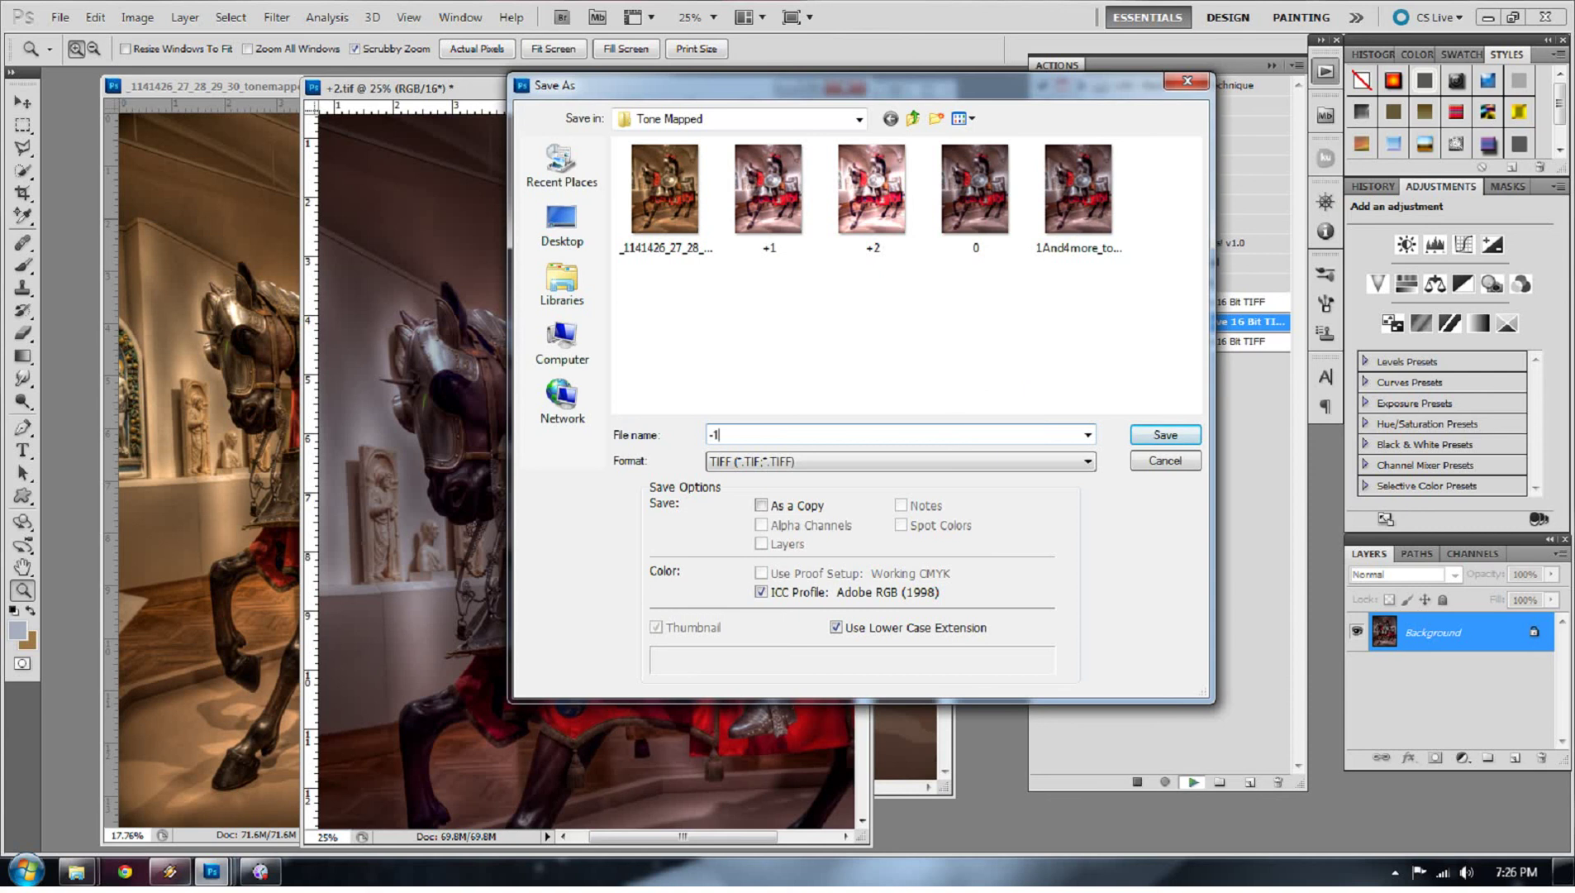
{"action": "key", "text": "Return"}
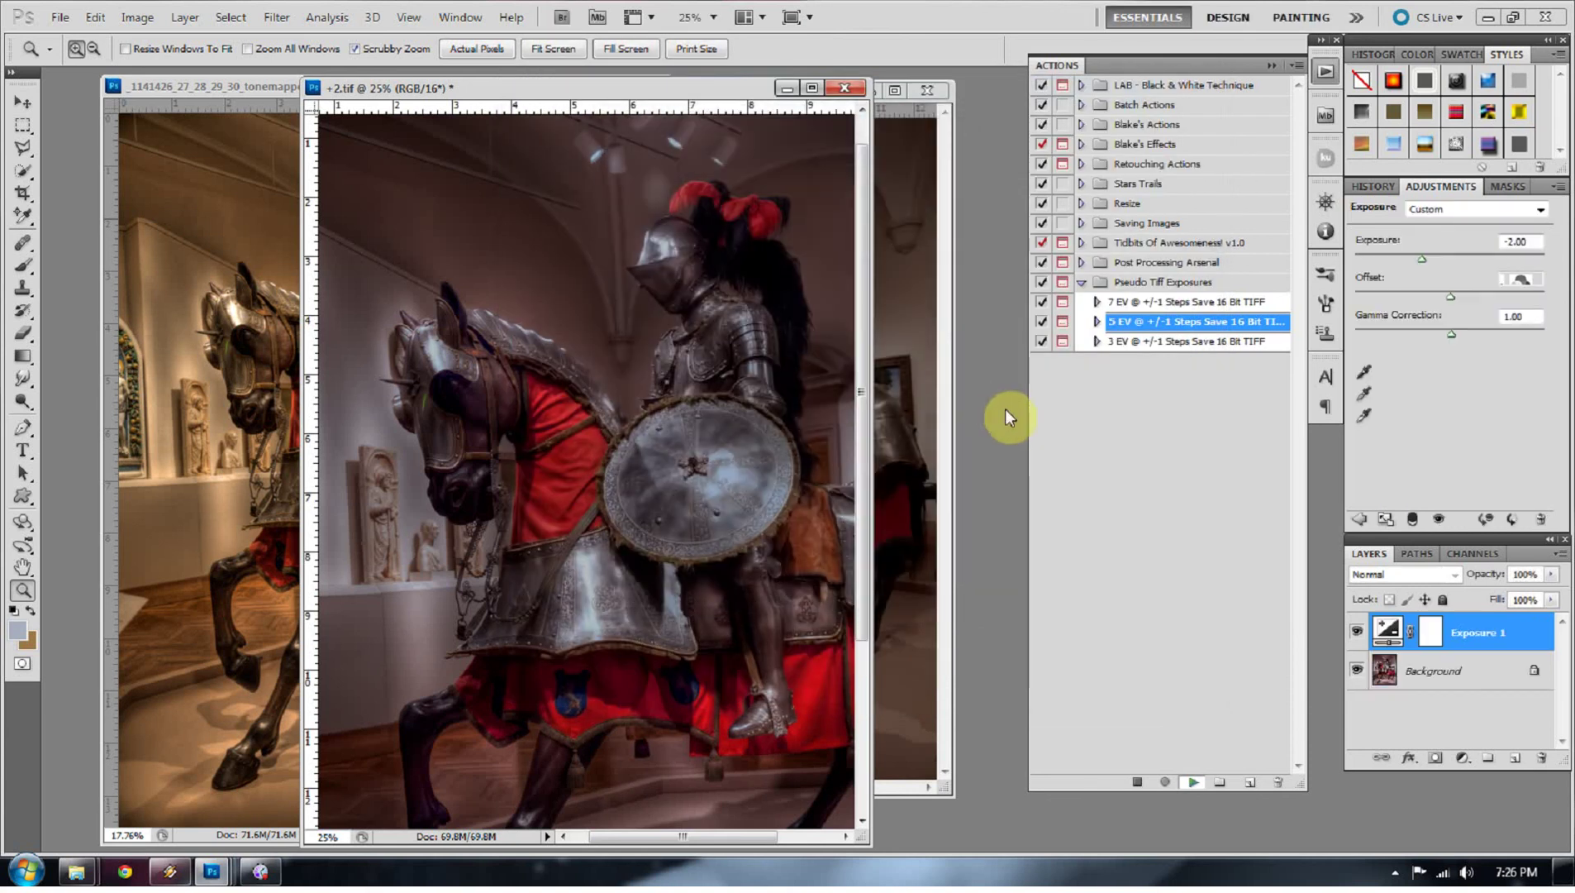
{"action": "type", "text": "-2"}
{"action": "key", "text": "Return"}
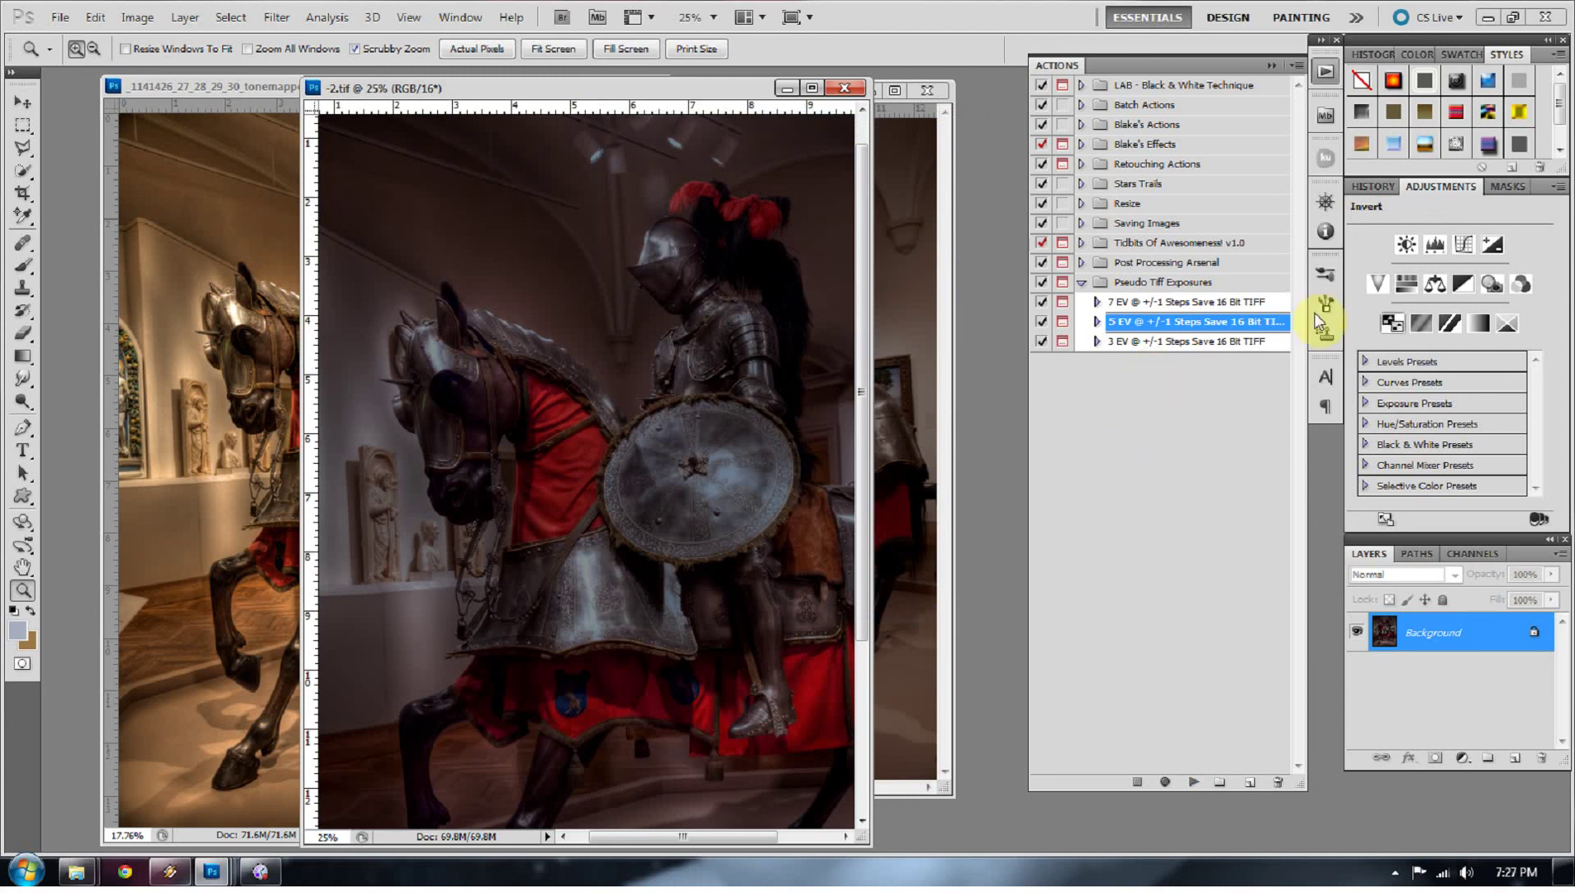
Step: Expand the 5 EV @ +/-1 Steps Save 16 Bit TIFF action to list its recorded steps
{"action": "left_click", "coordinate": [1097, 322]}
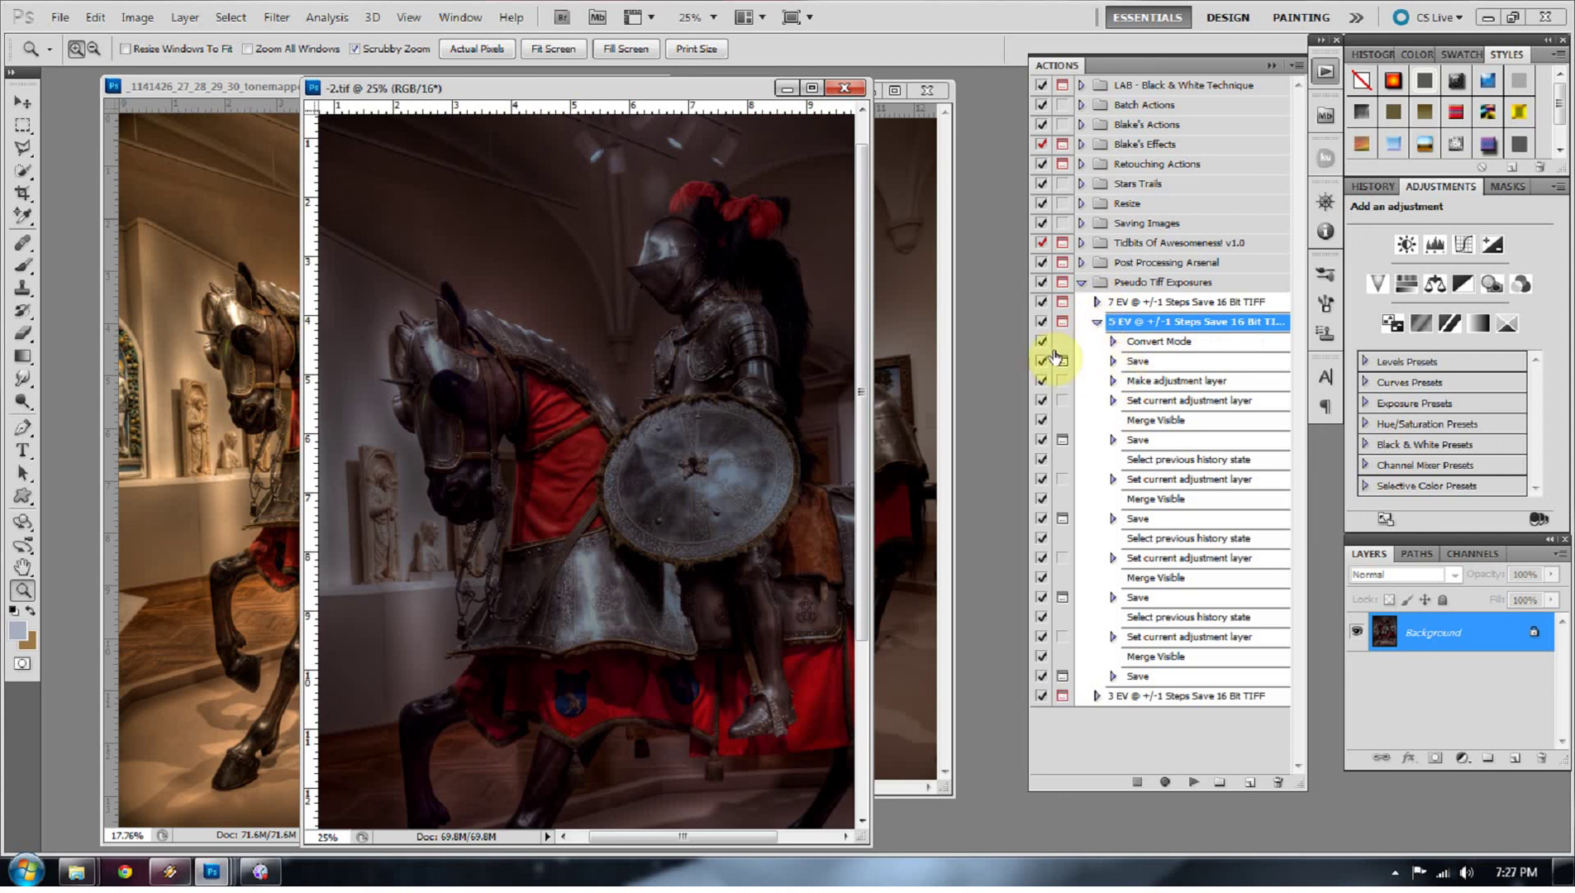